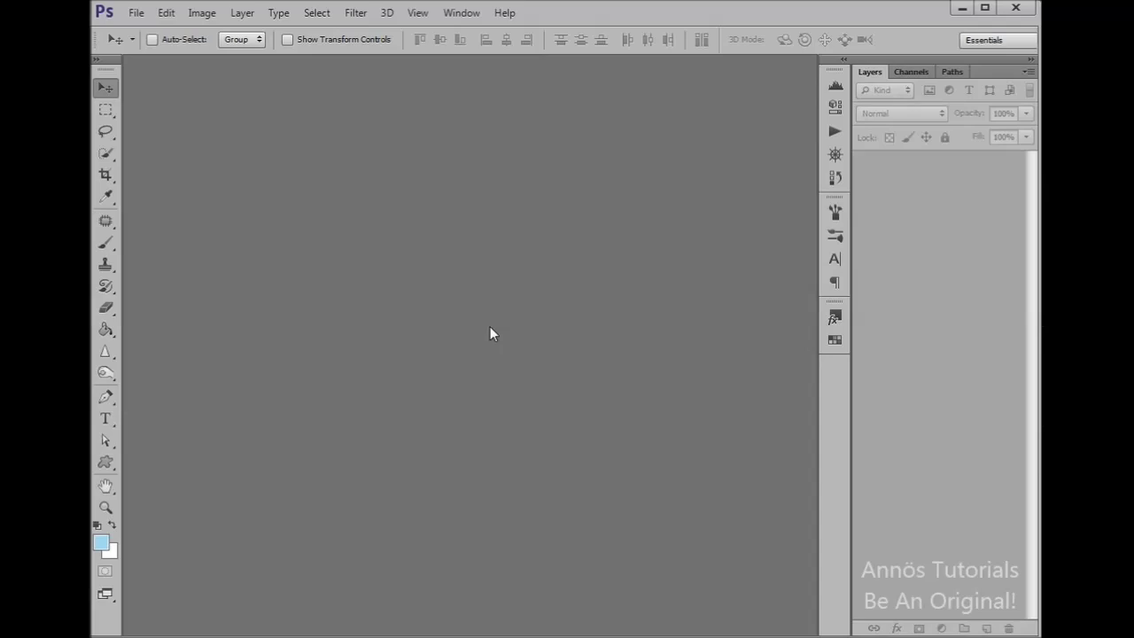
Step: Open Bokeh_017_by_ISOStock.jpg as a document by dragging it into Photoshop
{"action": "left_click_drag", "start_coordinate": [35, 461], "coordinate": [285, 135]}
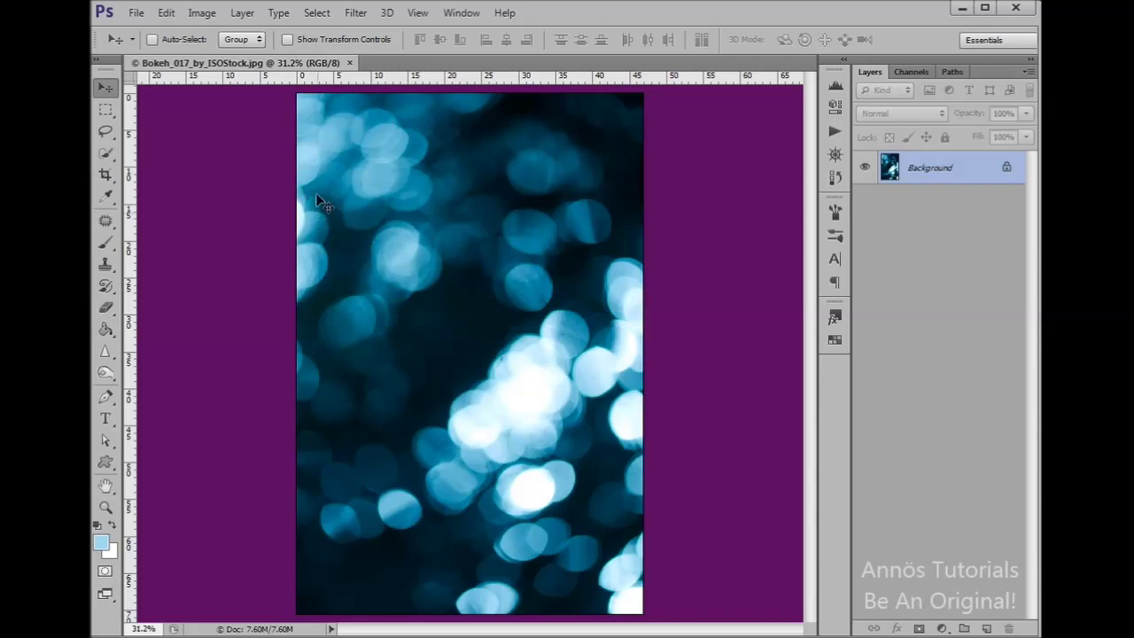
{"action": "left_click", "coordinate": [140, 16]}
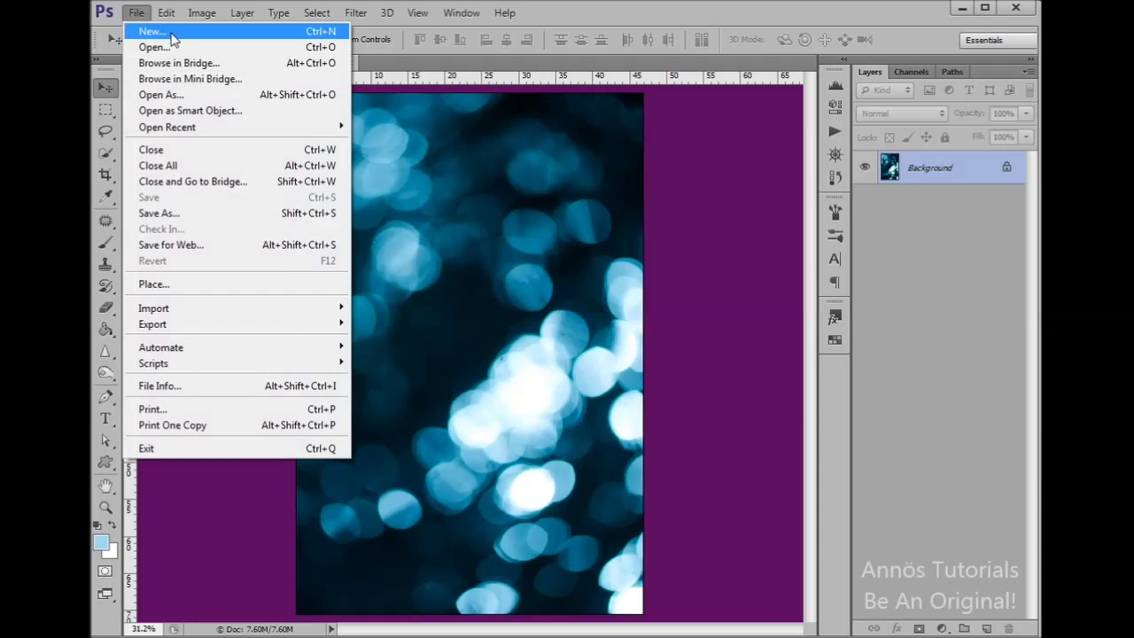
Step: Create a 1000×600 px document and move the unlocked bokeh photo into it
{"action": "left_click", "coordinate": [171, 33]}
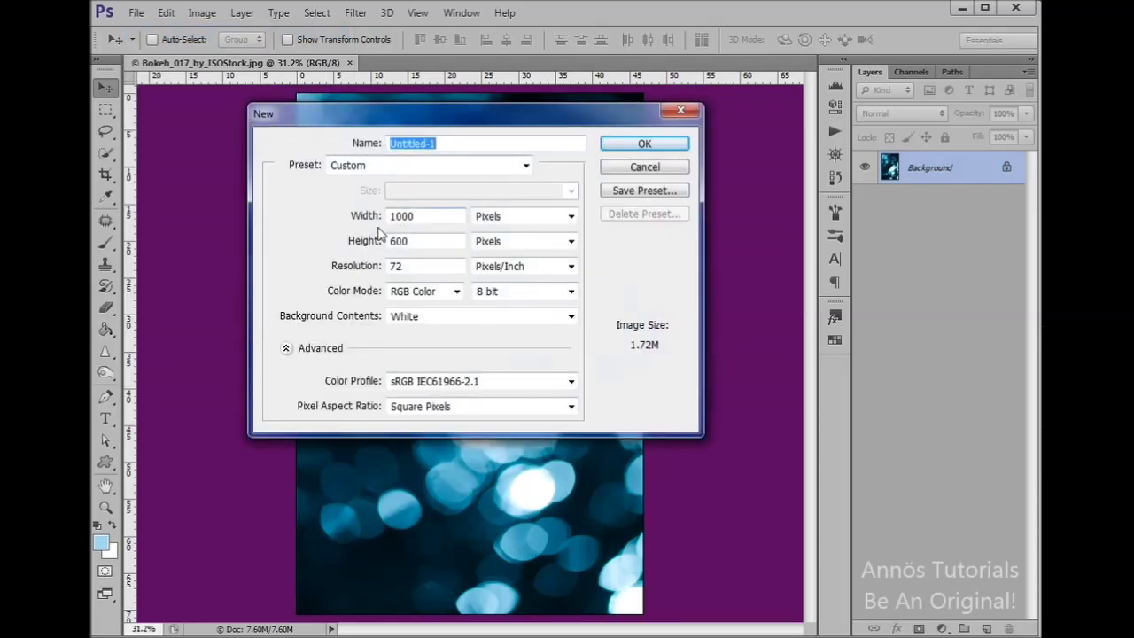
{"action": "left_click", "coordinate": [666, 151]}
{"action": "left_click", "coordinate": [238, 63]}
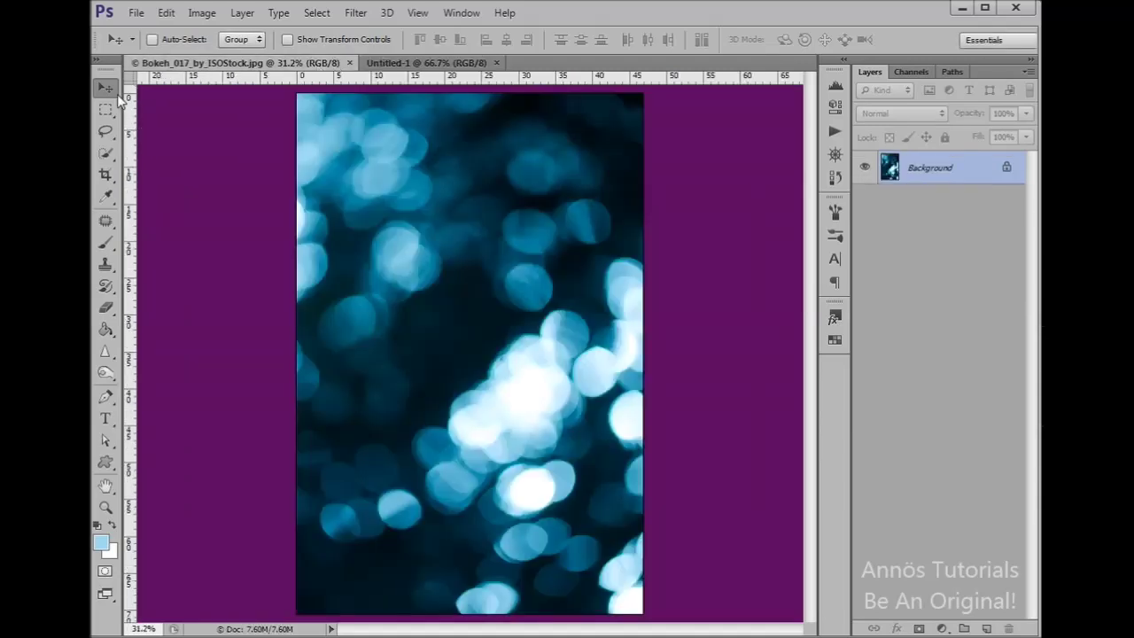
{"action": "double_click", "coordinate": [959, 167], "text": "alt"}
{"action": "left_click_drag", "start_coordinate": [505, 106], "coordinate": [417, 263]}
Step: Convert the bokeh photo's Layer 1 to a smart object
{"action": "right_click", "coordinate": [986, 162]}
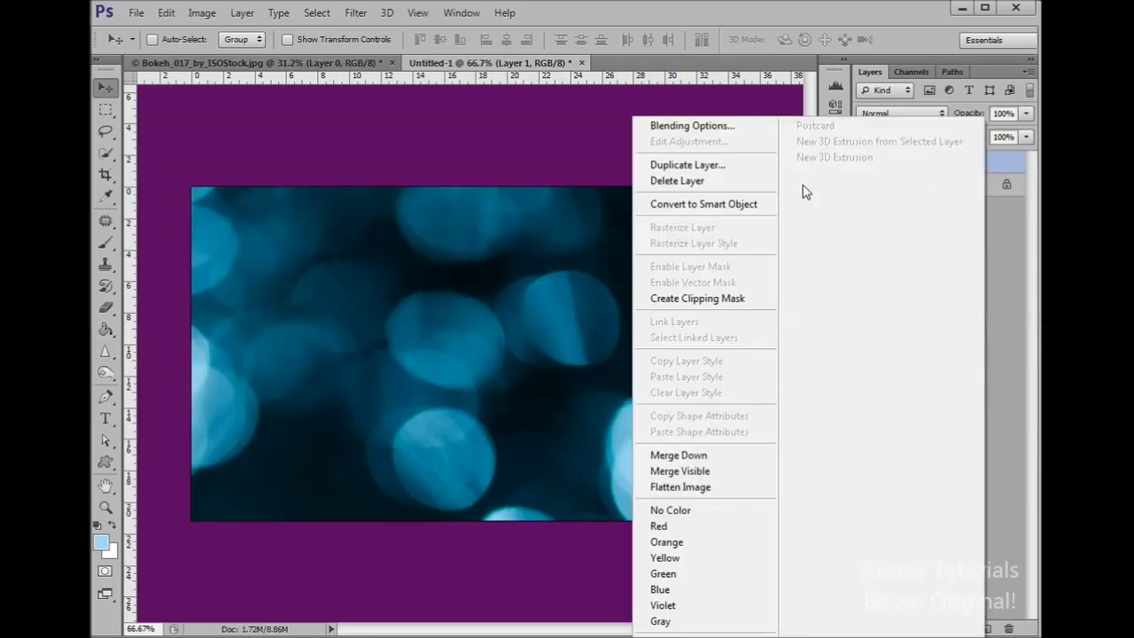
{"action": "left_click", "coordinate": [752, 205]}
{"action": "scroll", "coordinate": [691, 266], "scroll_direction": "down", "scroll_amount": 4}
{"action": "scroll", "coordinate": [562, 344], "scroll_direction": "down", "scroll_amount": 1}
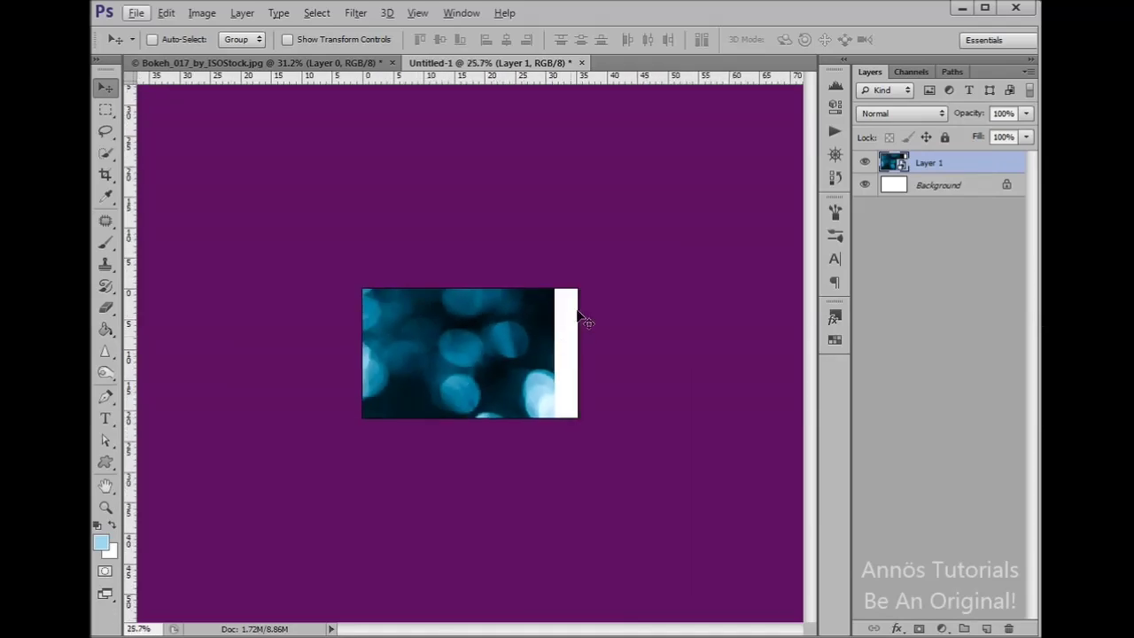
{"action": "scroll", "coordinate": [600, 265], "scroll_direction": "down", "scroll_amount": 4}
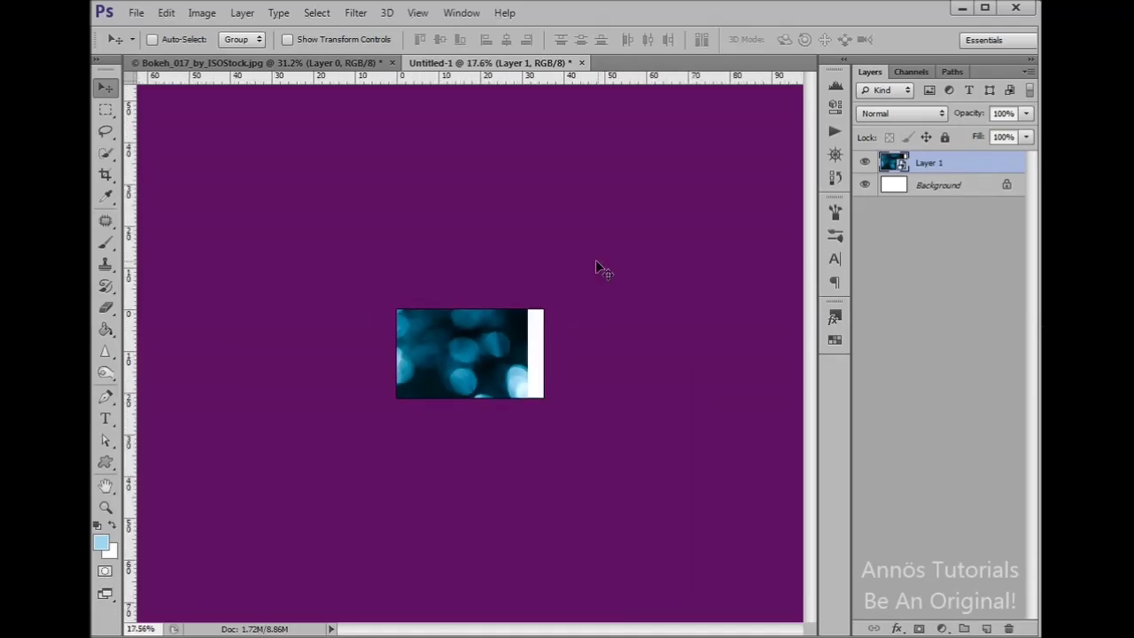
Step: Scale the bokeh layer down and fit it against the canvas's left edge at full height
{"action": "key", "text": "ctrl+t"}
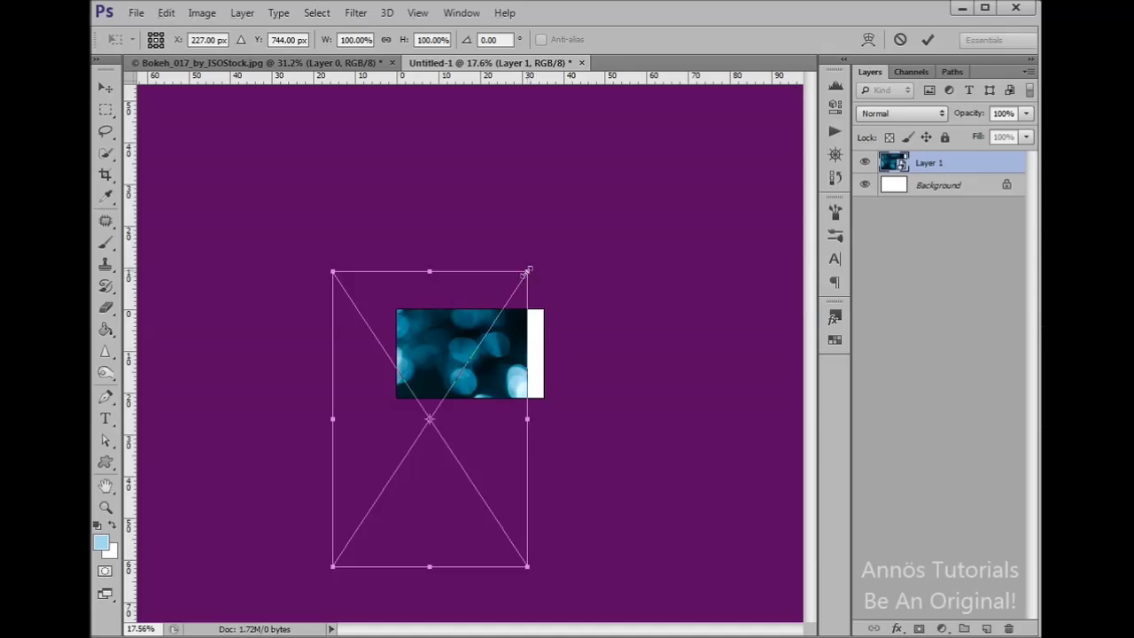
{"action": "left_click_drag", "start_coordinate": [528, 271], "coordinate": [502, 353]}
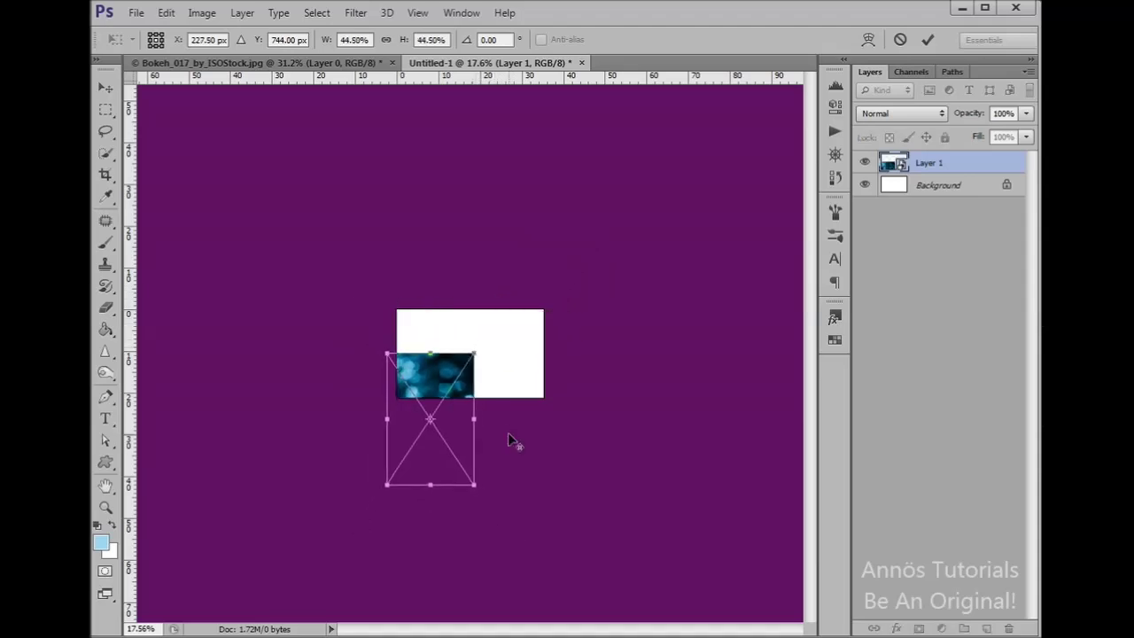
{"action": "scroll", "coordinate": [508, 431], "scroll_direction": "up", "scroll_amount": 2}
{"action": "scroll", "coordinate": [507, 431], "scroll_direction": "up", "scroll_amount": 1}
{"action": "left_click_drag", "start_coordinate": [329, 386], "coordinate": [337, 273]}
{"action": "left_click_drag", "start_coordinate": [481, 251], "coordinate": [403, 272]}
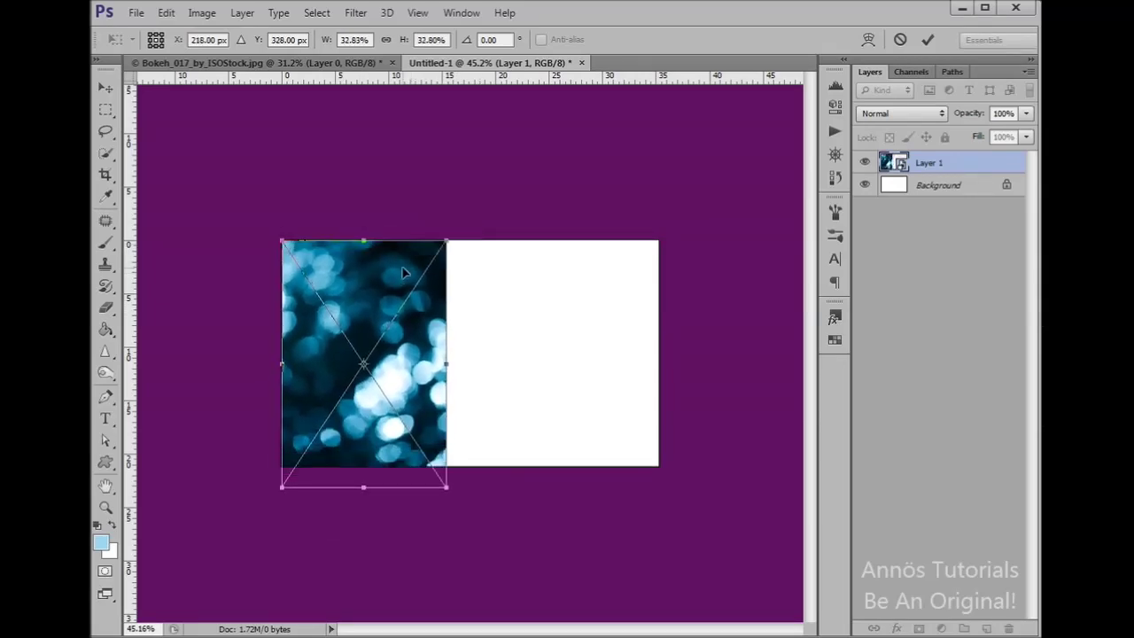
{"action": "scroll", "coordinate": [506, 404], "scroll_direction": "up", "scroll_amount": 1}
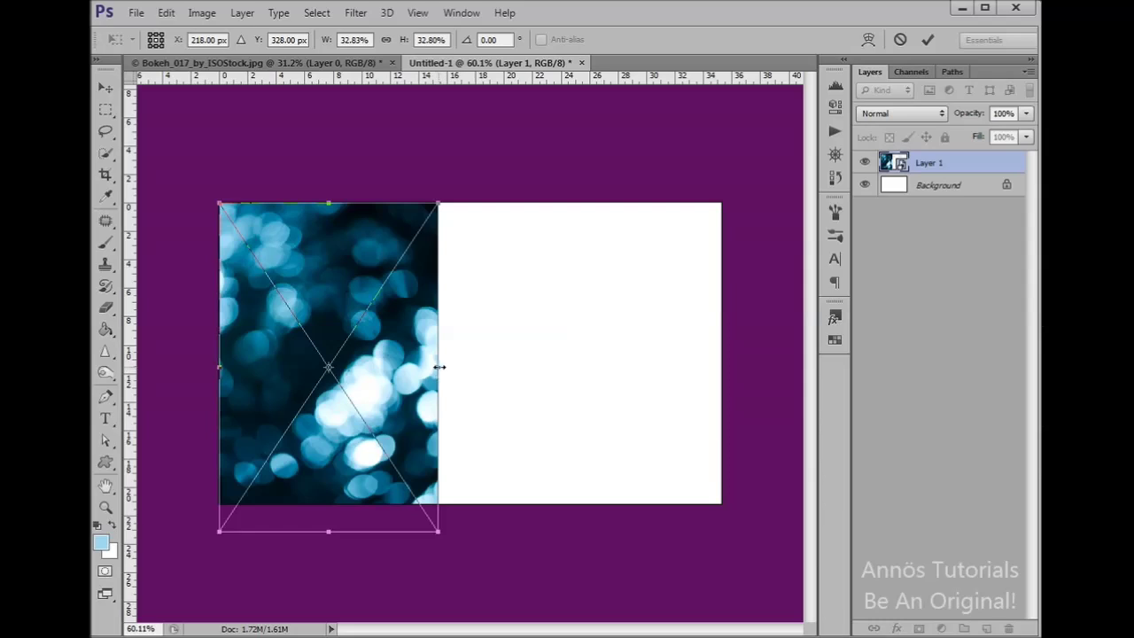
{"action": "mouse_move", "coordinate": [440, 367]}
{"action": "left_mouse_down"}
{"action": "mouse_move", "coordinate": [461, 369]}
{"action": "mouse_move", "coordinate": [431, 346]}
{"action": "mouse_move", "coordinate": [459, 347]}
{"action": "mouse_move", "coordinate": [445, 354]}
{"action": "left_mouse_up"}
{"action": "key", "text": "Return"}
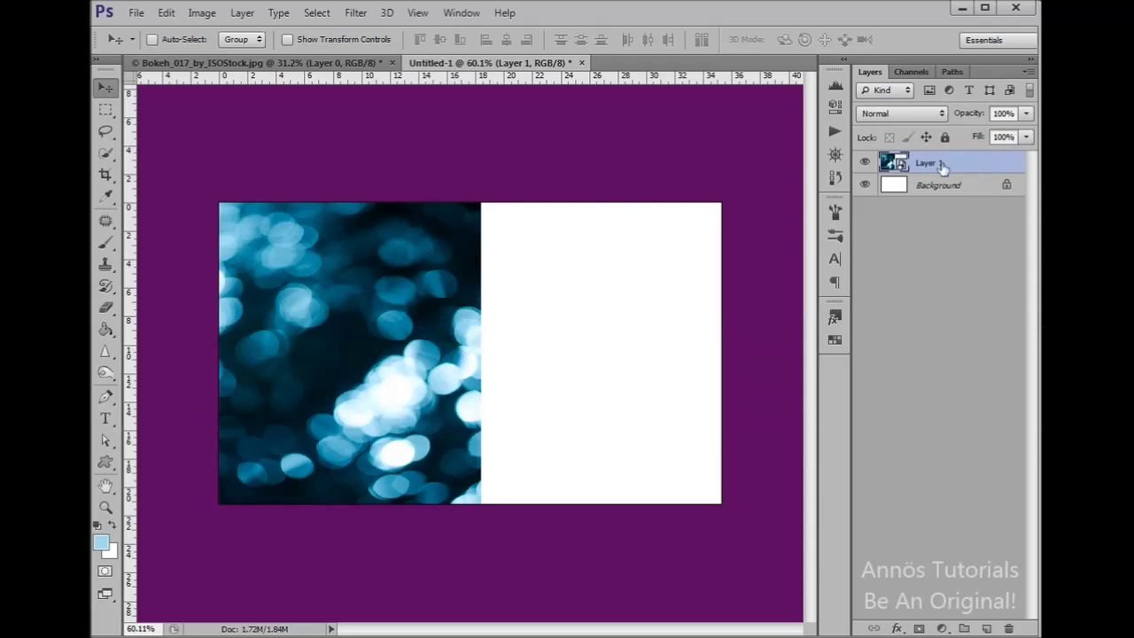
Step: Duplicate Layer 1 and flip the copy horizontally over the canvas's right side
{"action": "left_click_drag", "start_coordinate": [940, 167], "coordinate": [988, 629]}
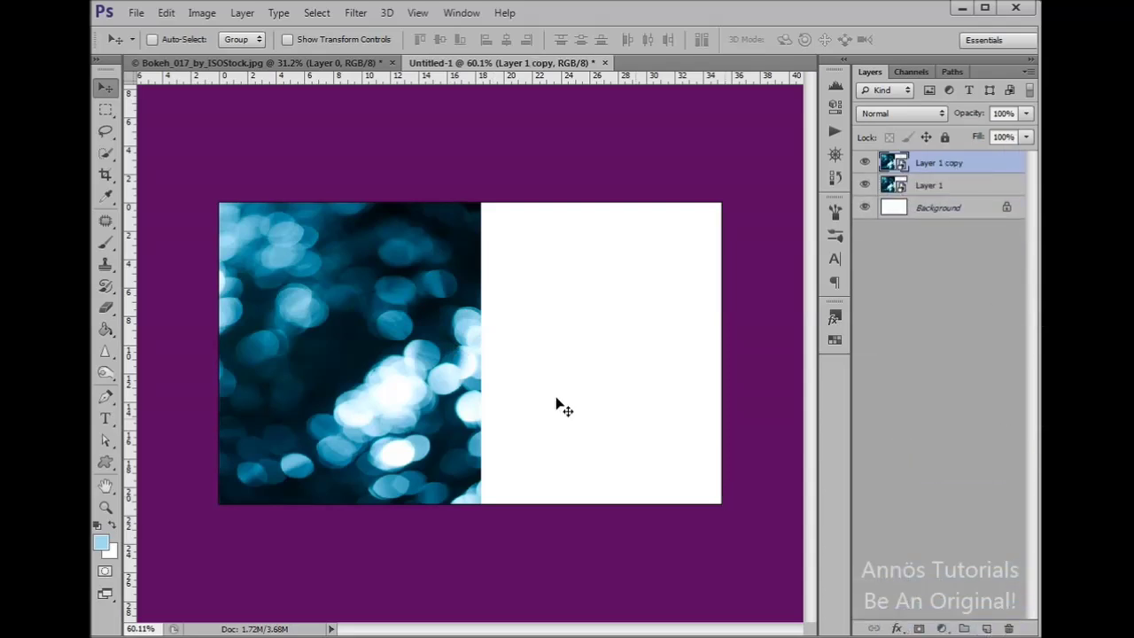
{"action": "left_click_drag", "start_coordinate": [395, 345], "coordinate": [639, 349]}
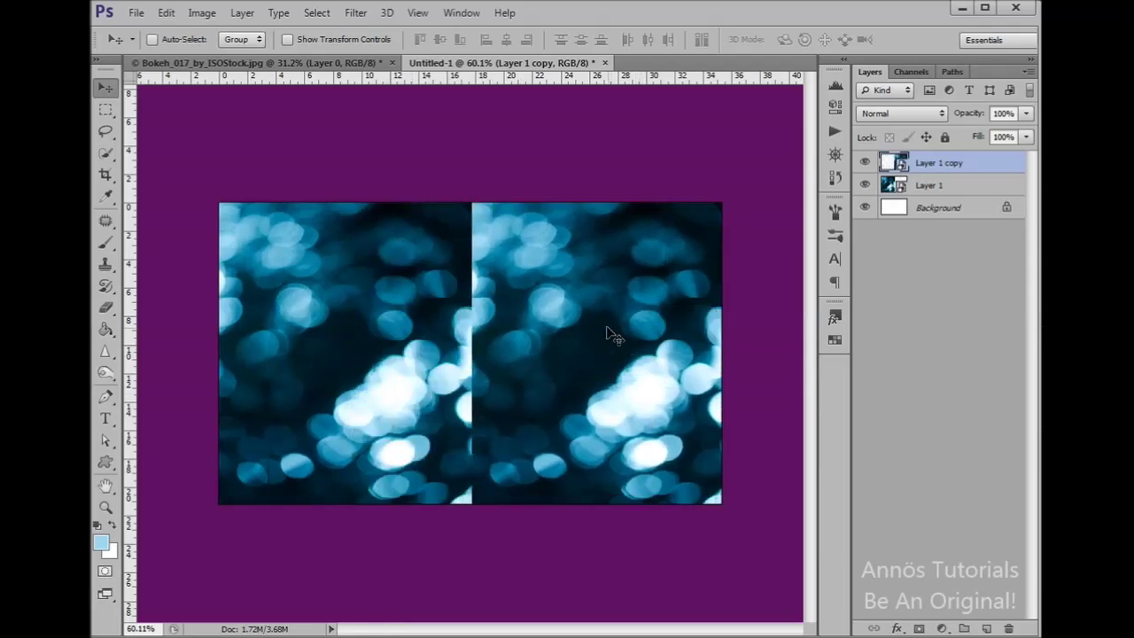
{"action": "key", "text": "ctrl+t"}
{"action": "right_click", "coordinate": [602, 286]}
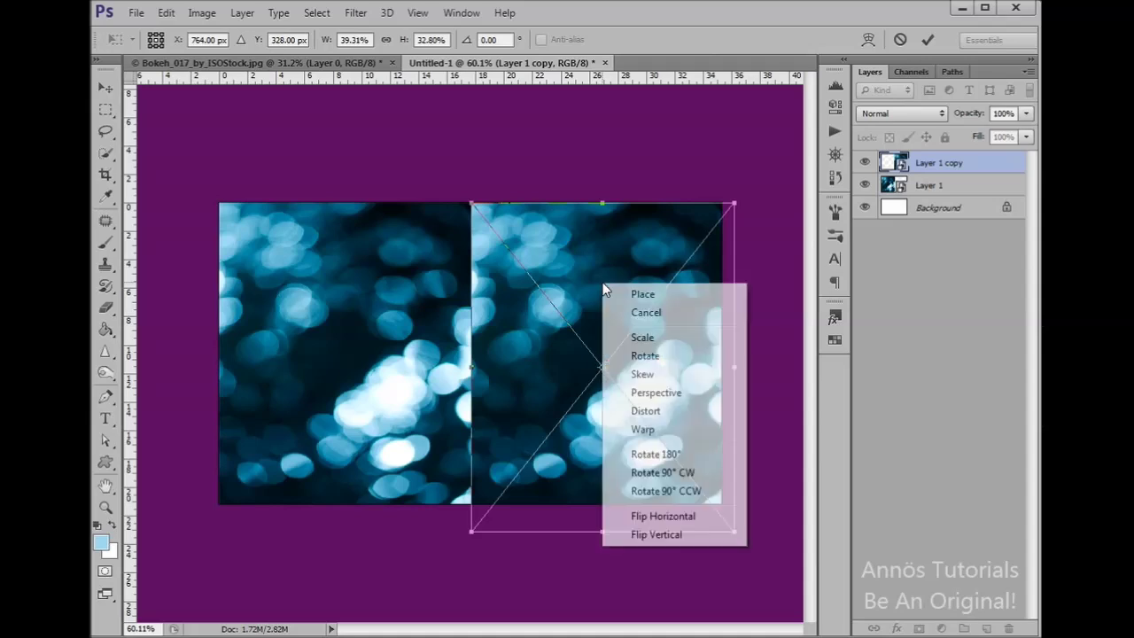
{"action": "left_click", "coordinate": [708, 519]}
Step: Align the flipped copy against the original, commit the transform, and reselect Layer 1 copy
{"action": "left_click_drag", "start_coordinate": [559, 353], "coordinate": [568, 352]}
{"action": "scroll", "coordinate": [569, 352], "scroll_direction": "up", "scroll_amount": 3}
{"action": "key", "text": "alt+space"}
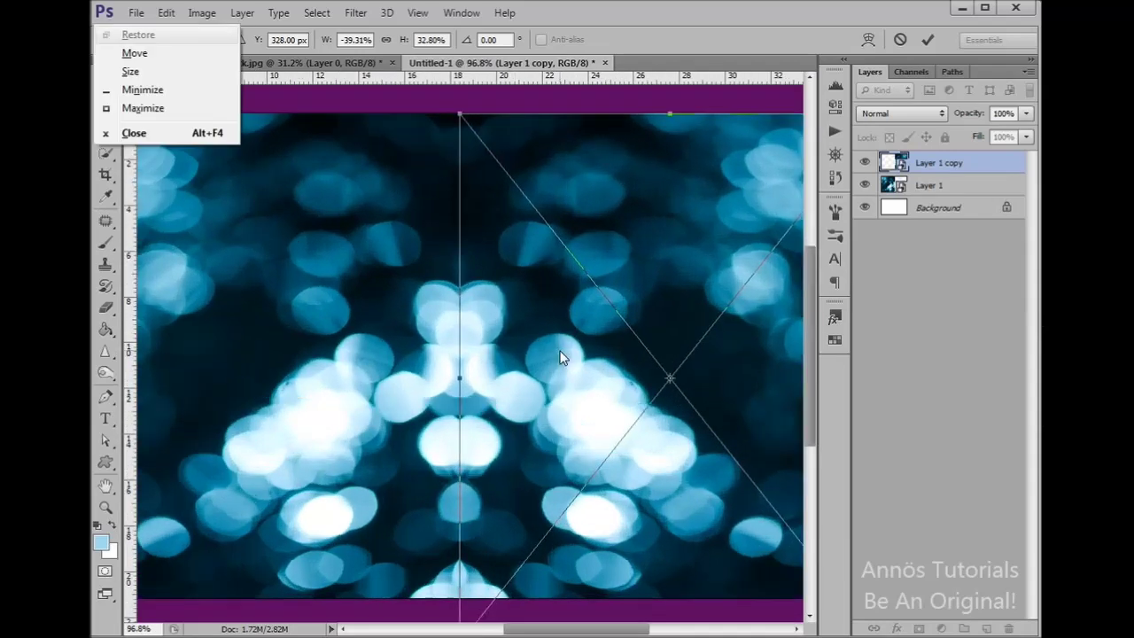
{"action": "left_click", "coordinate": [929, 36]}
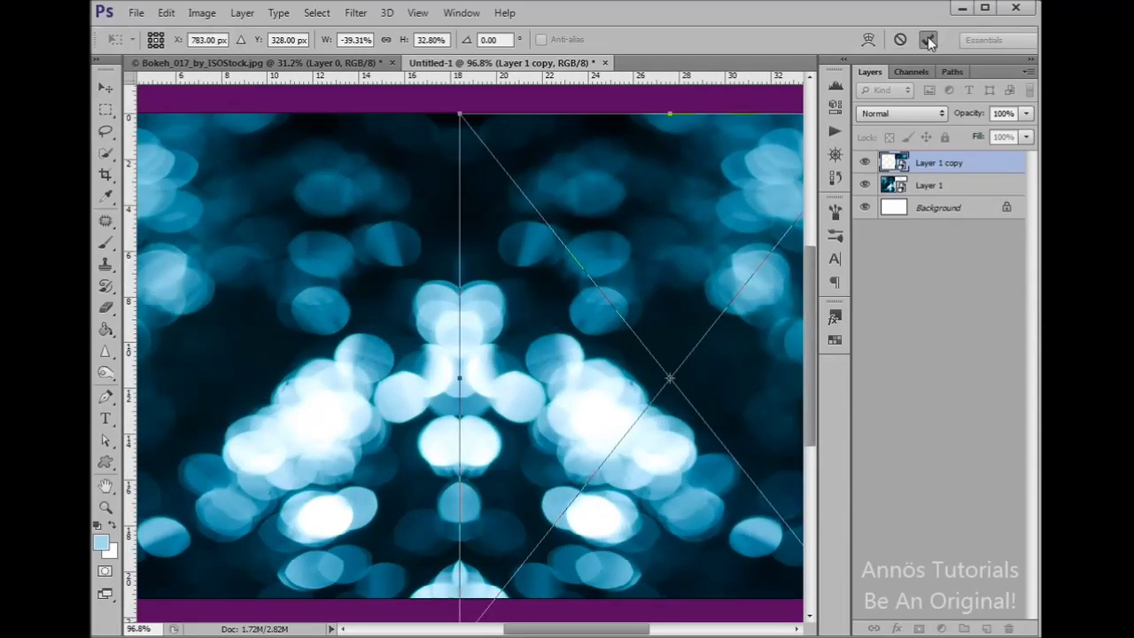
{"action": "left_click", "coordinate": [928, 37]}
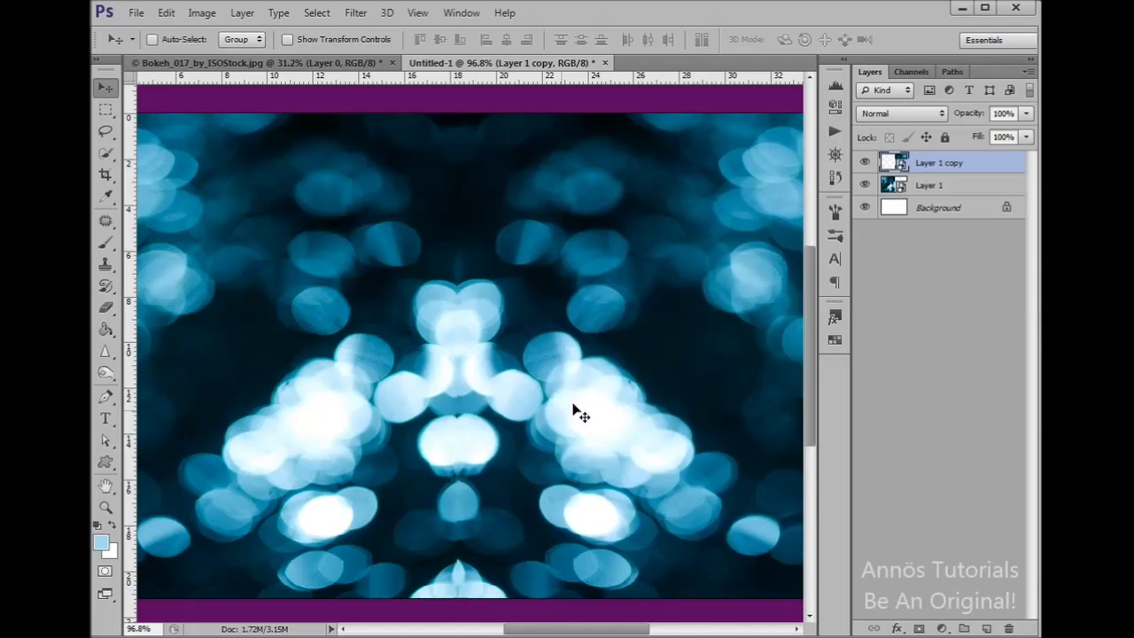
{"action": "left_click", "coordinate": [961, 186], "text": "shift"}
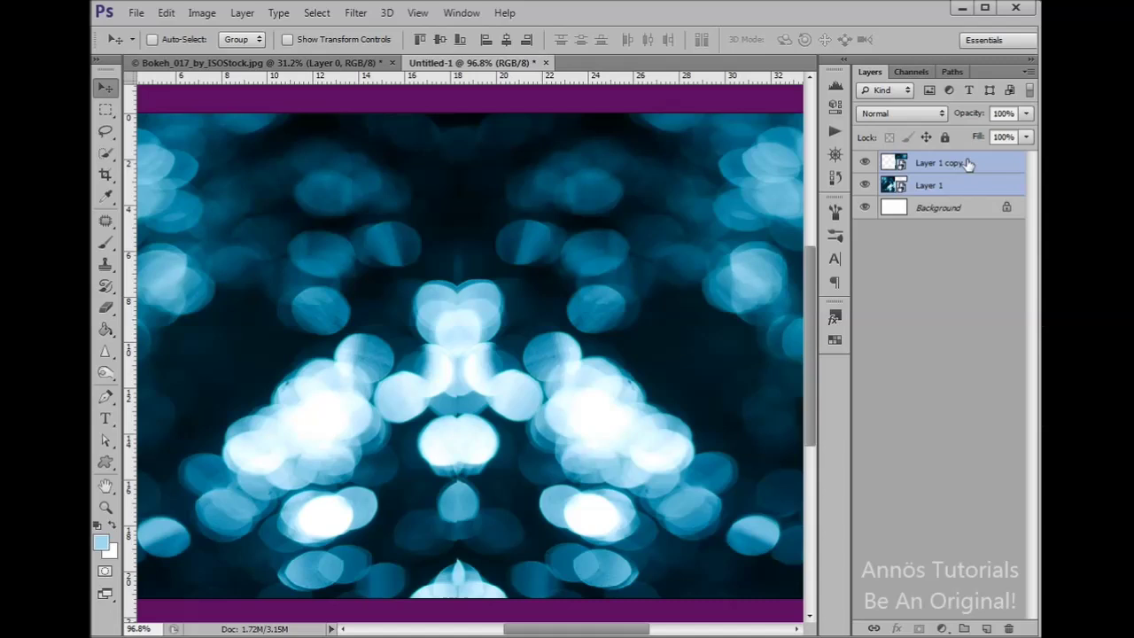
{"action": "left_click", "coordinate": [985, 157]}
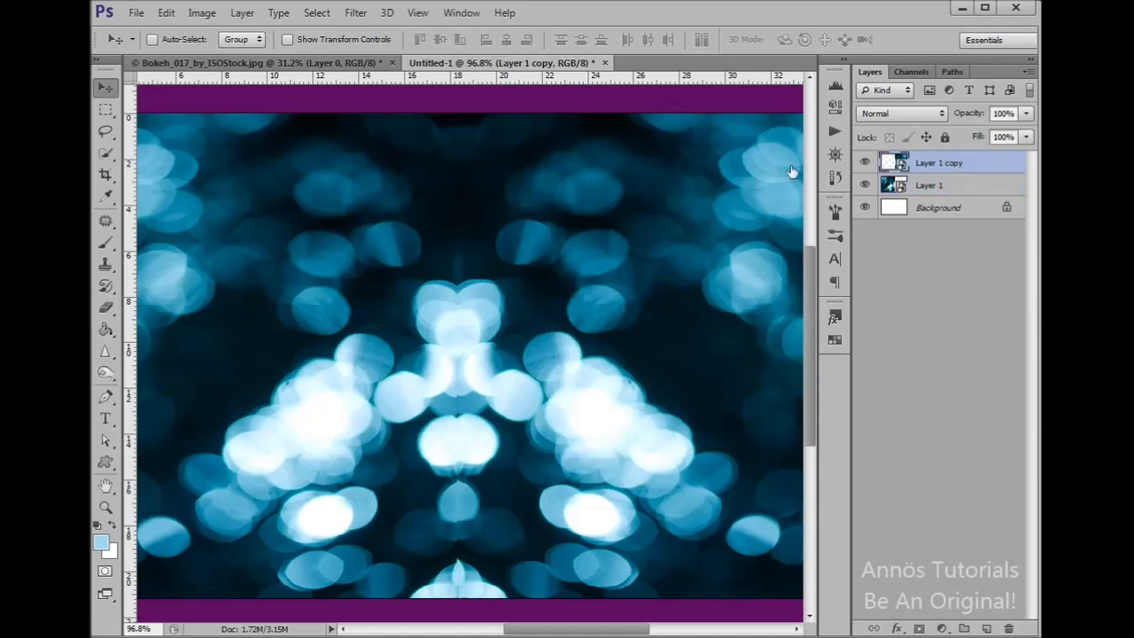
Step: Type 'HAPPY BIRTHDAY' as a text layer on the bokeh background
{"action": "left_click", "coordinate": [114, 419]}
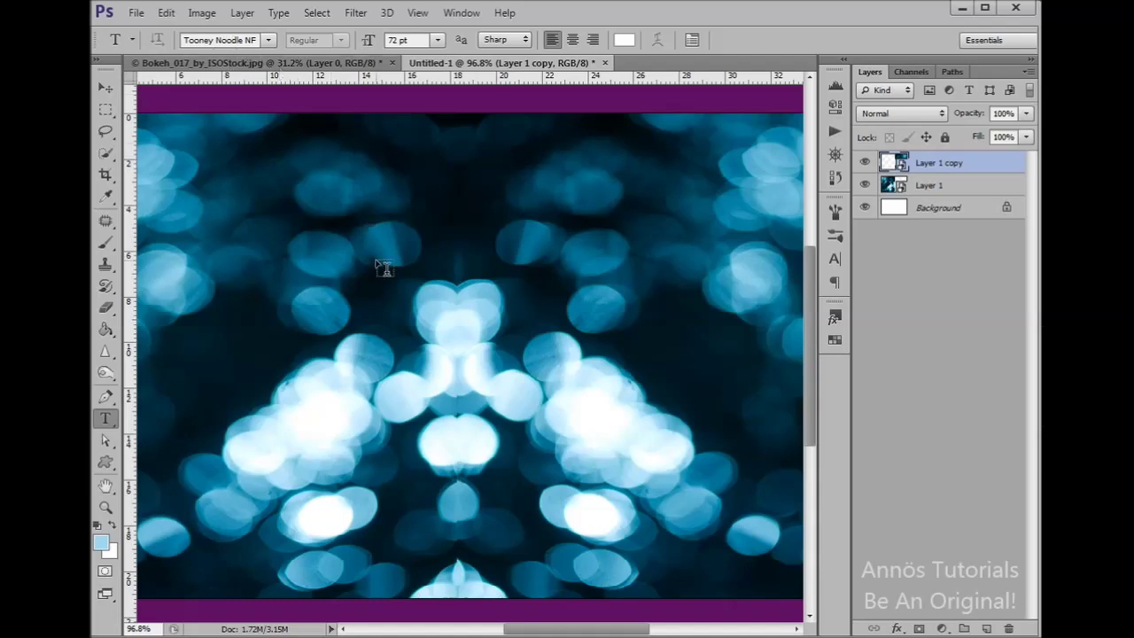
{"action": "left_click", "coordinate": [337, 335]}
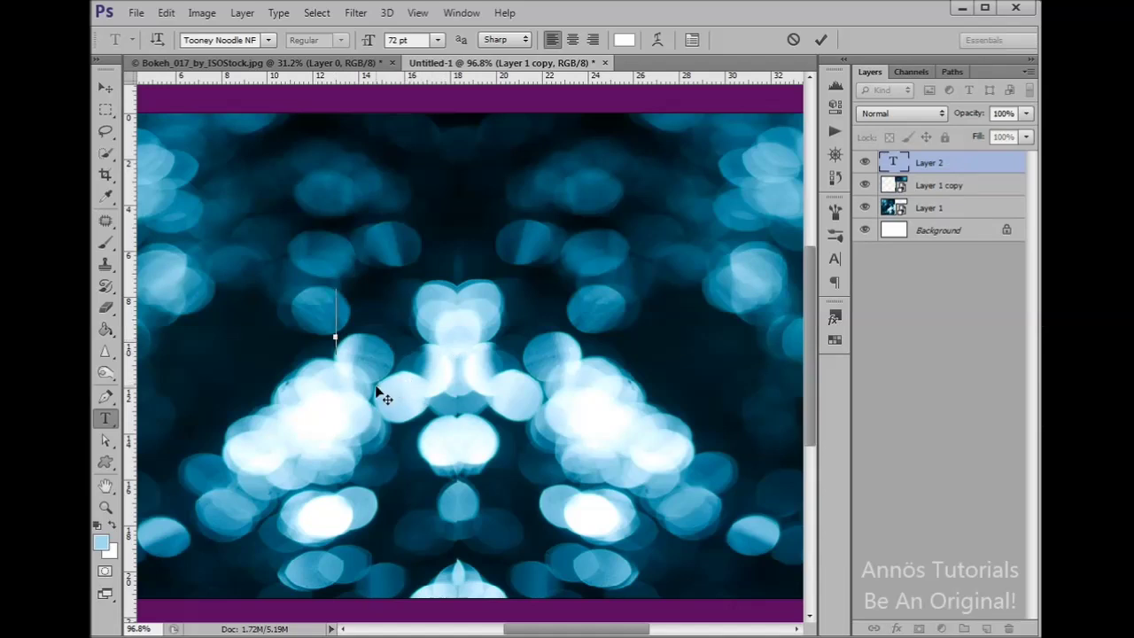
{"action": "left_click_drag", "start_coordinate": [380, 393], "coordinate": [313, 383]}
{"action": "type", "text": "HAPPY"}
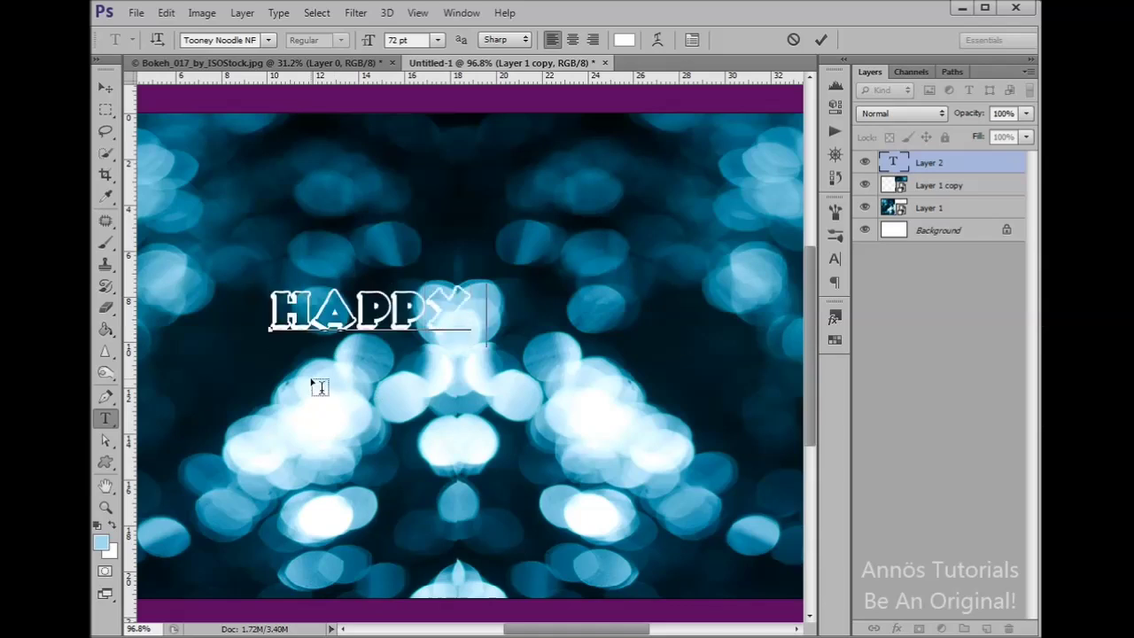
{"action": "type", "text": " BIRTHDAY"}
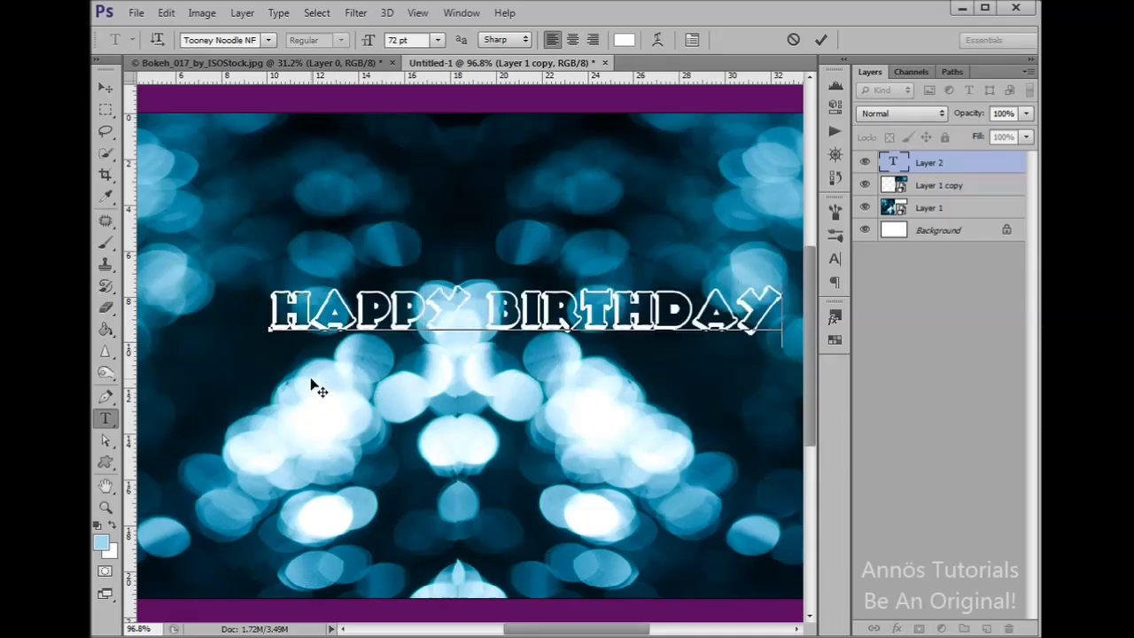
{"action": "left_click", "coordinate": [823, 40]}
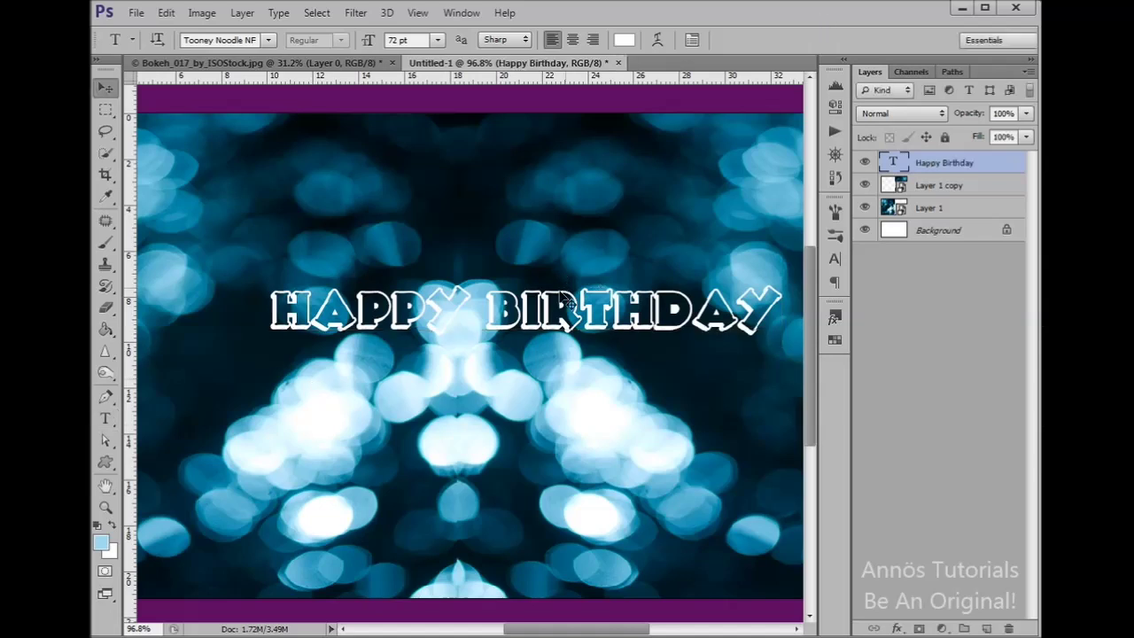
Step: Enlarge the HAPPY BIRTHDAY text and centre it across the background
{"action": "key", "text": "v"}
{"action": "left_click_drag", "start_coordinate": [563, 314], "coordinate": [529, 327]}
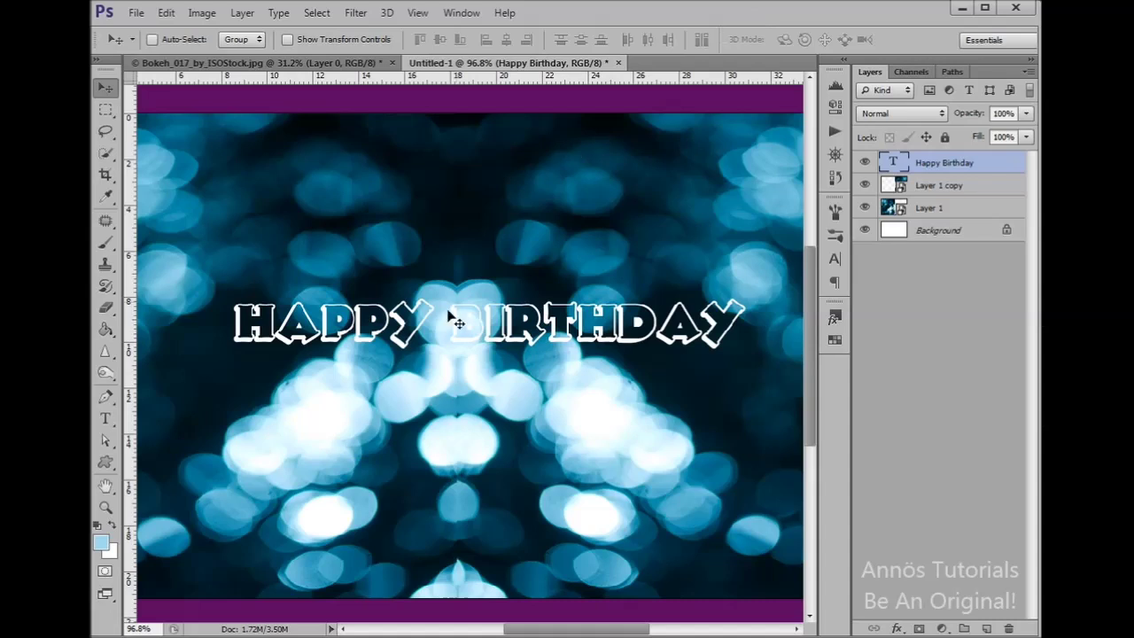
{"action": "key", "text": "ctrl+t"}
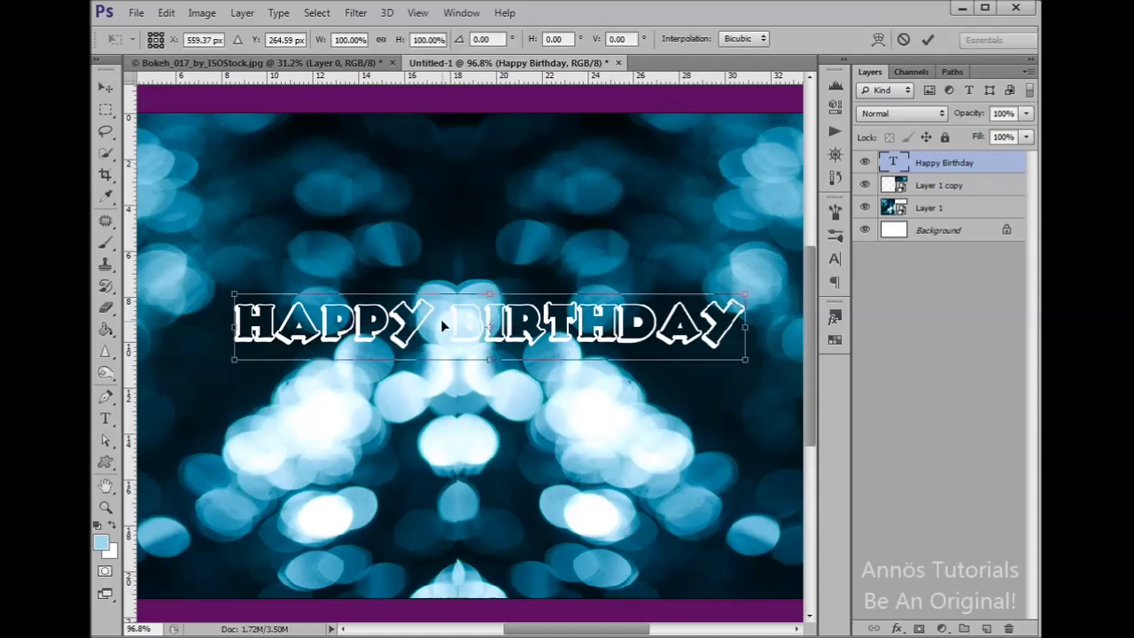
{"action": "left_click_drag", "start_coordinate": [229, 289], "coordinate": [208, 278]}
{"action": "key", "text": "Return"}
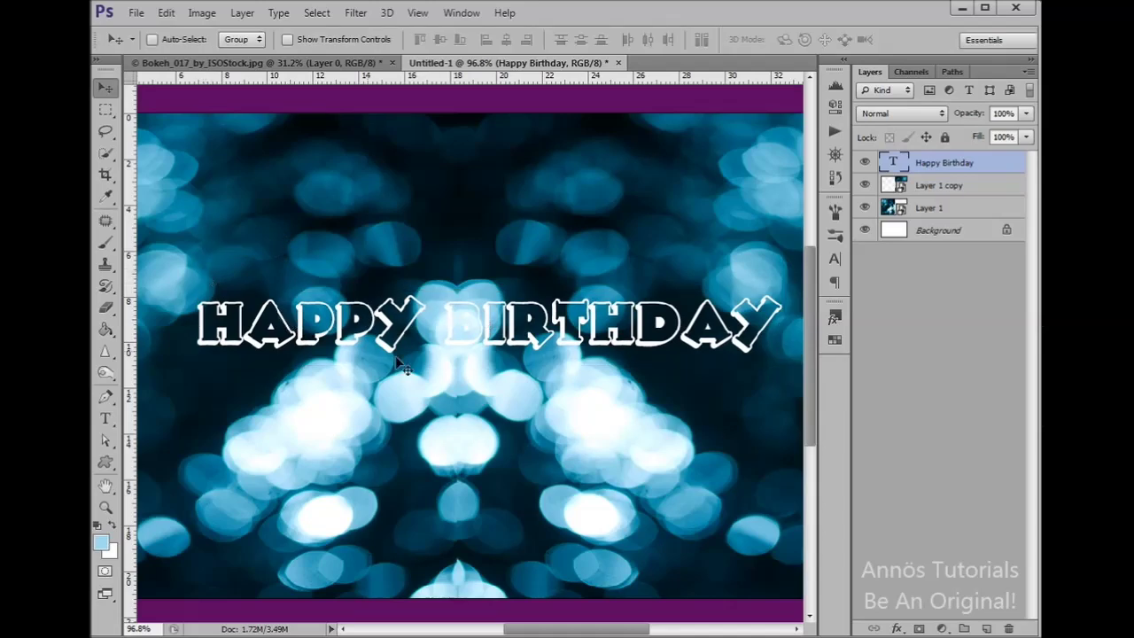
{"action": "left_click_drag", "start_coordinate": [443, 342], "coordinate": [473, 332]}
{"action": "scroll", "coordinate": [473, 331], "scroll_direction": "up", "scroll_amount": 5}
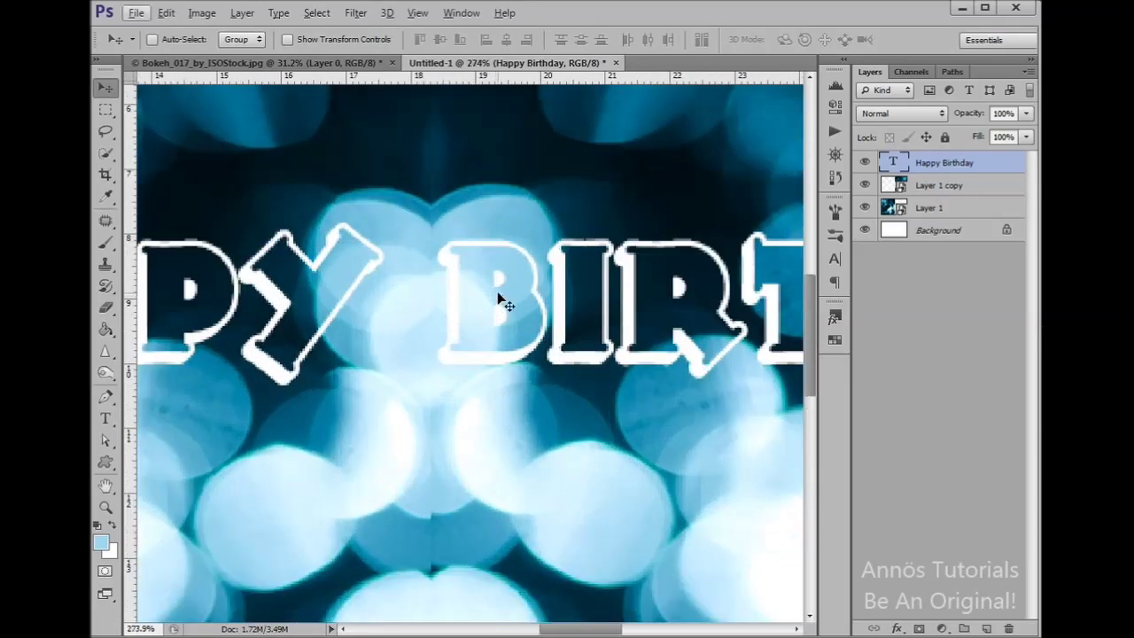
{"action": "scroll", "coordinate": [491, 328], "scroll_direction": "down", "scroll_amount": 6}
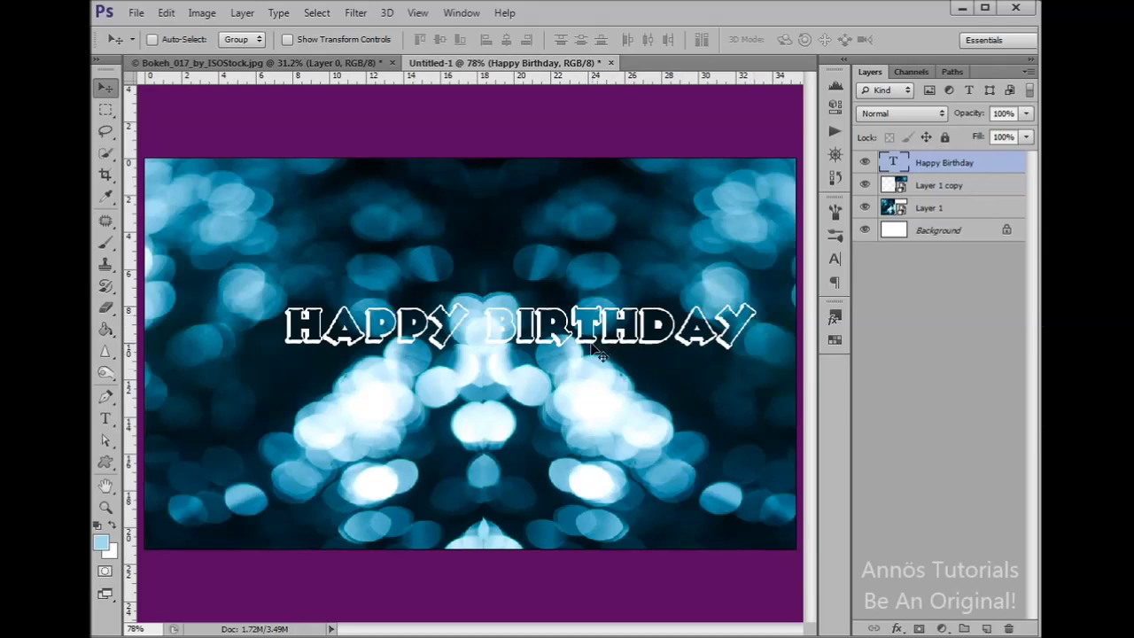
{"action": "scroll", "coordinate": [599, 355], "scroll_direction": "up", "scroll_amount": 3}
{"action": "scroll", "coordinate": [620, 385], "scroll_direction": "down", "scroll_amount": 3}
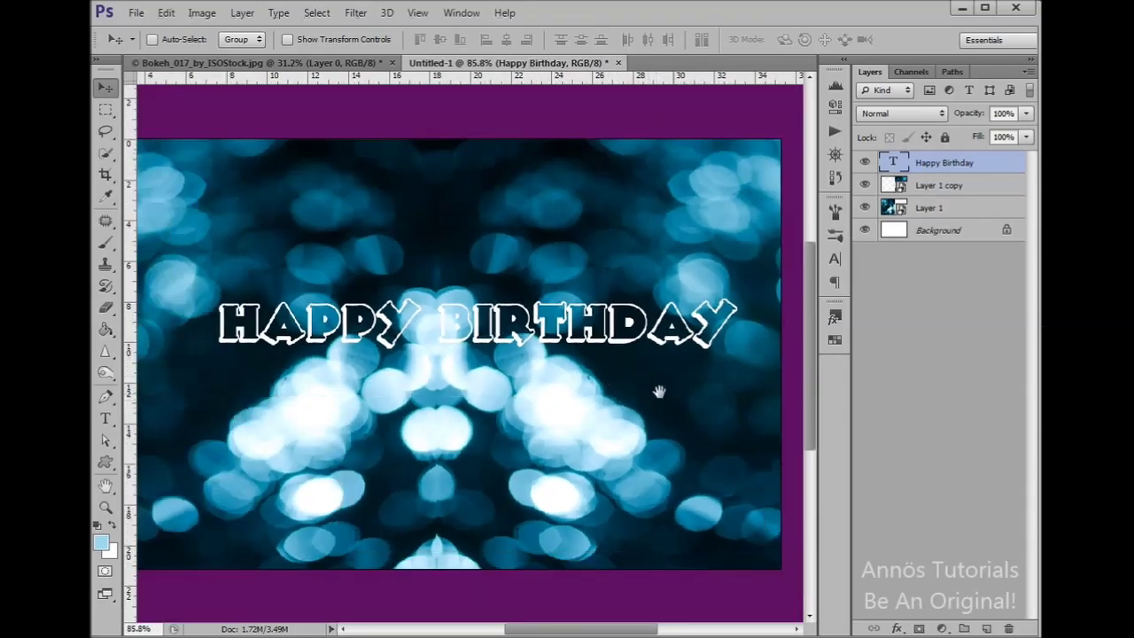
{"action": "left_click_drag", "start_coordinate": [658, 390], "coordinate": [613, 333]}
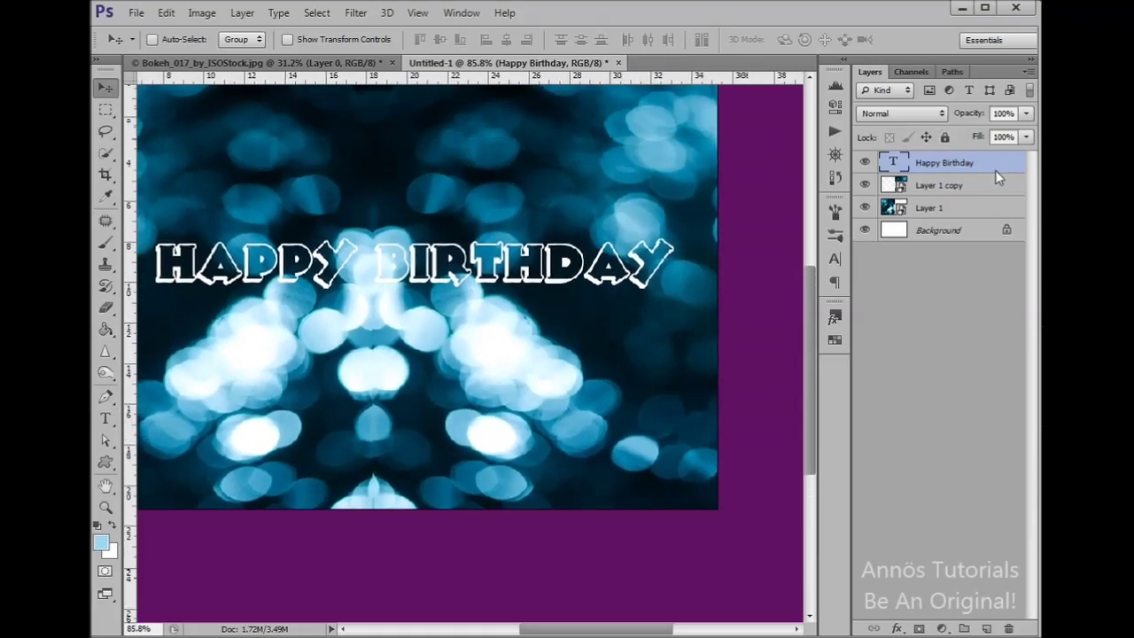
{"action": "double_click", "coordinate": [998, 177]}
Step: Add a Bevel & Emboss effect with the Smooth technique to the text
{"action": "left_click_drag", "start_coordinate": [681, 86], "coordinate": [795, 151]}
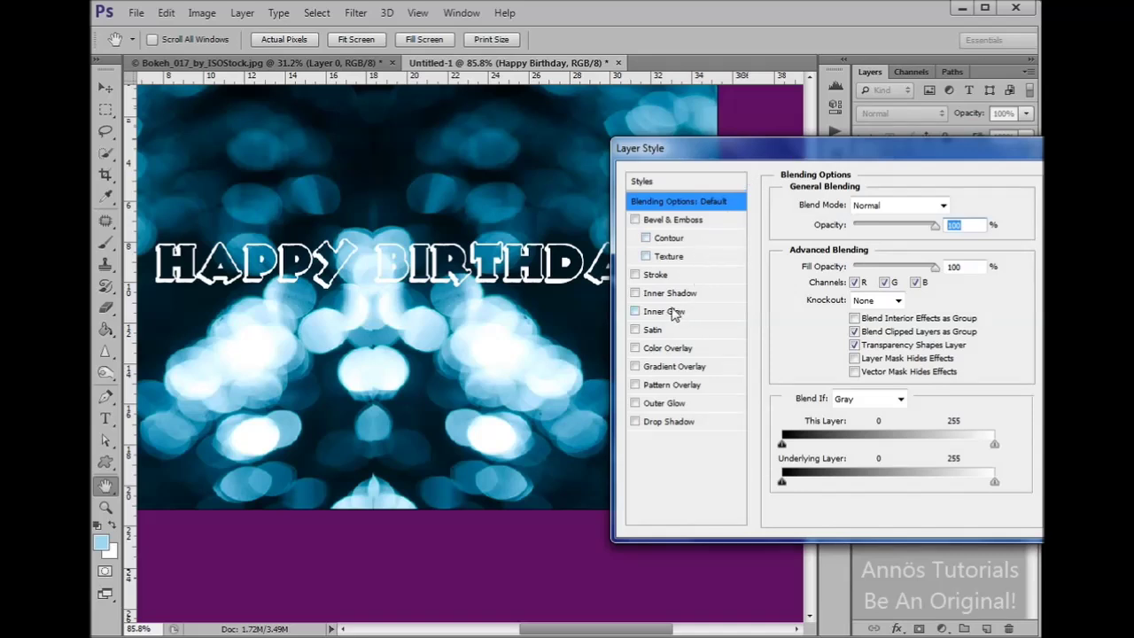
{"action": "left_click", "coordinate": [635, 220]}
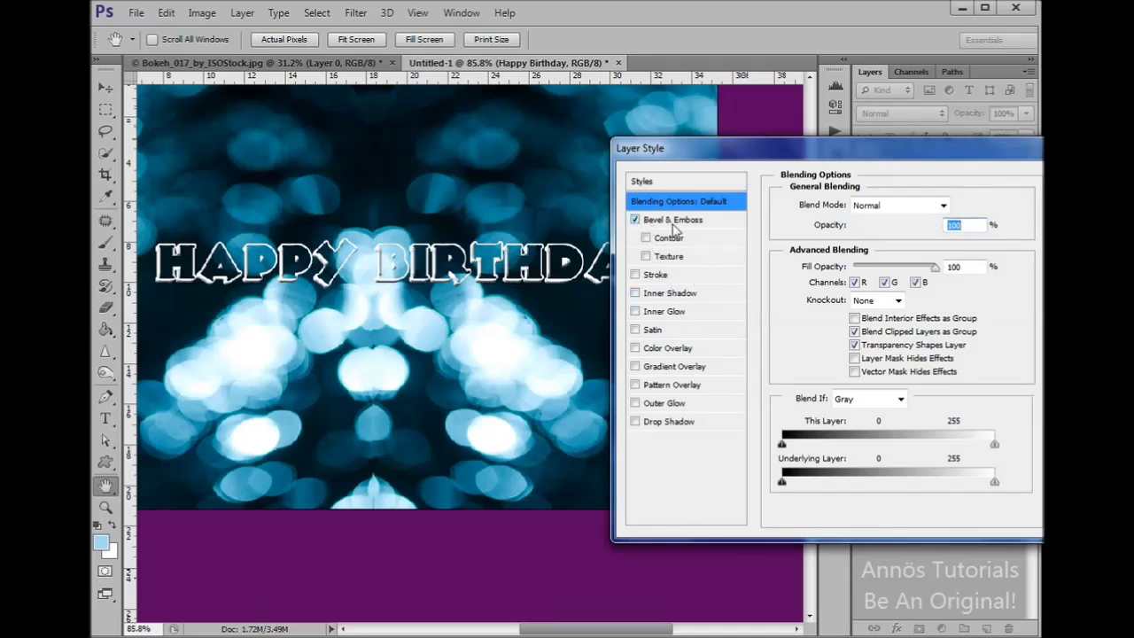
{"action": "left_click", "coordinate": [674, 222]}
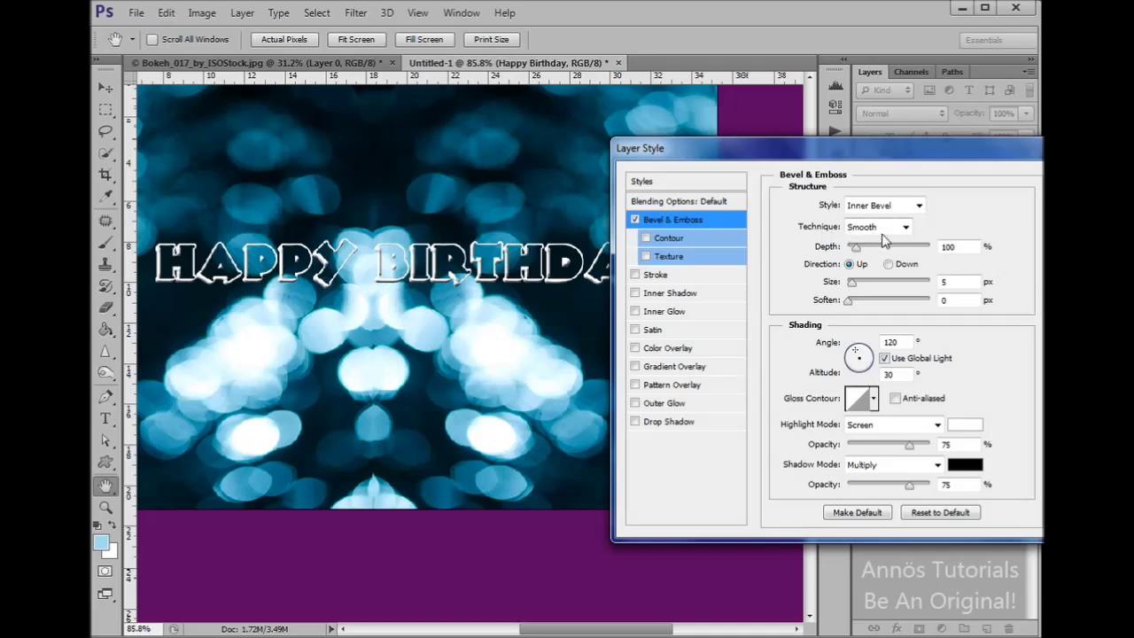
{"action": "left_click", "coordinate": [882, 232]}
{"action": "left_click", "coordinate": [885, 241]}
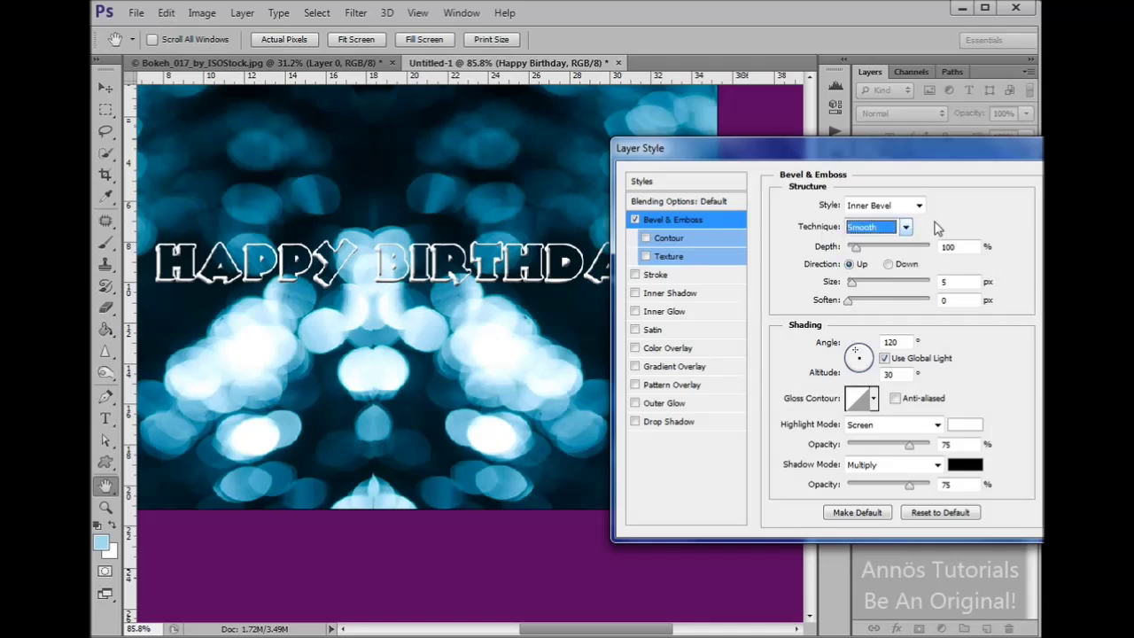
Step: Set the bevel highlight to Normal mode, 100% opacity, colour #00f6ff
{"action": "left_click", "coordinate": [878, 432]}
{"action": "left_click", "coordinate": [861, 7]}
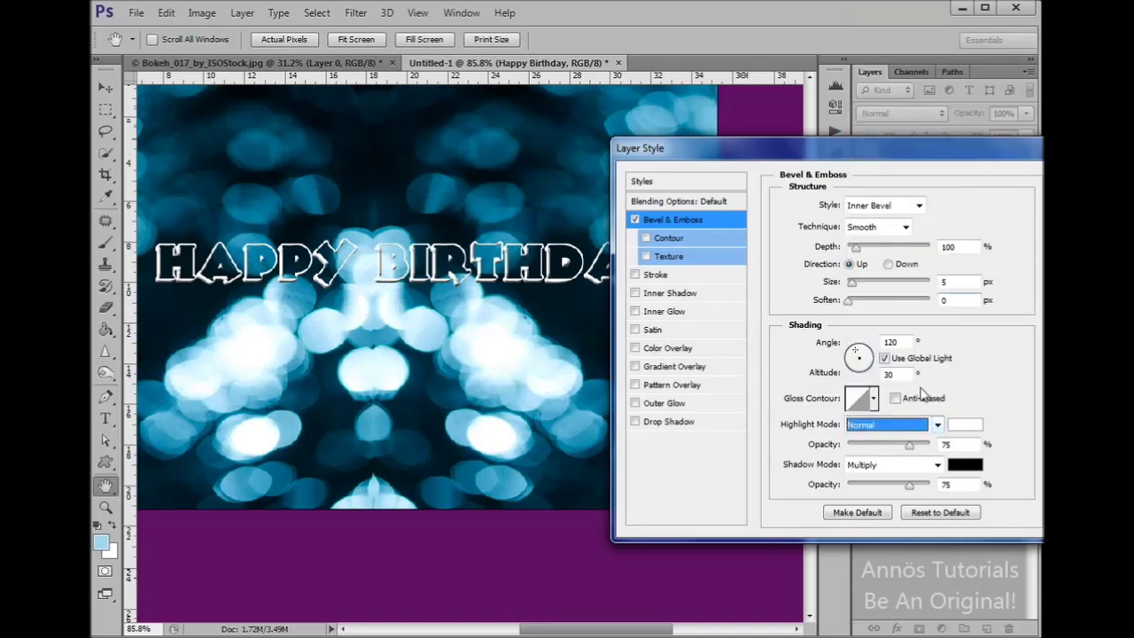
{"action": "left_click", "coordinate": [916, 450]}
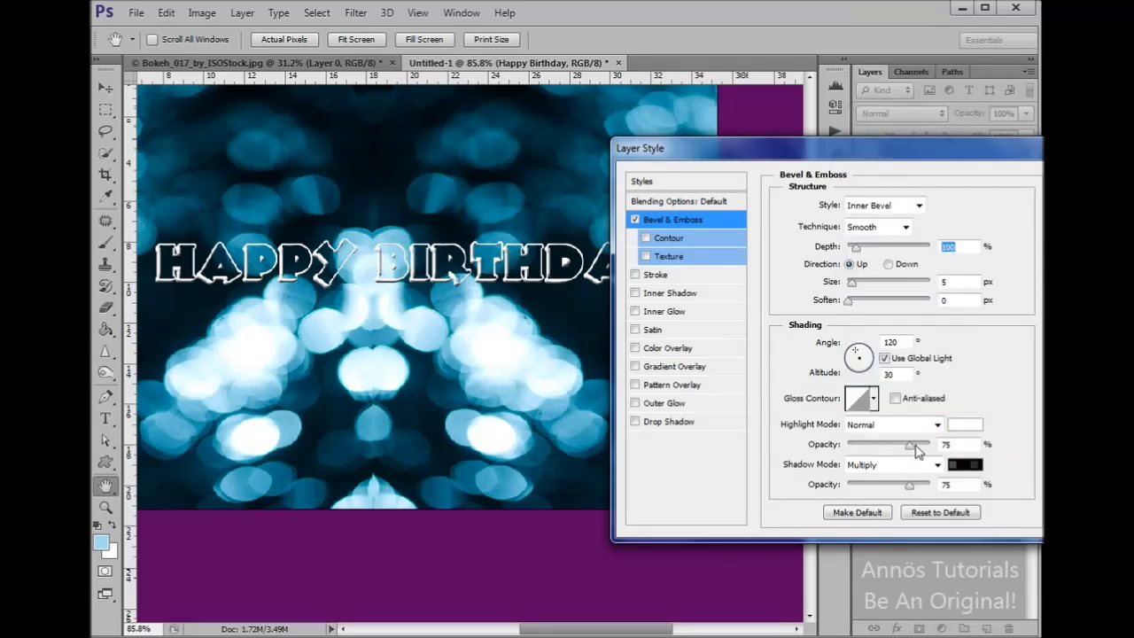
{"action": "left_click_drag", "start_coordinate": [917, 450], "coordinate": [1008, 452]}
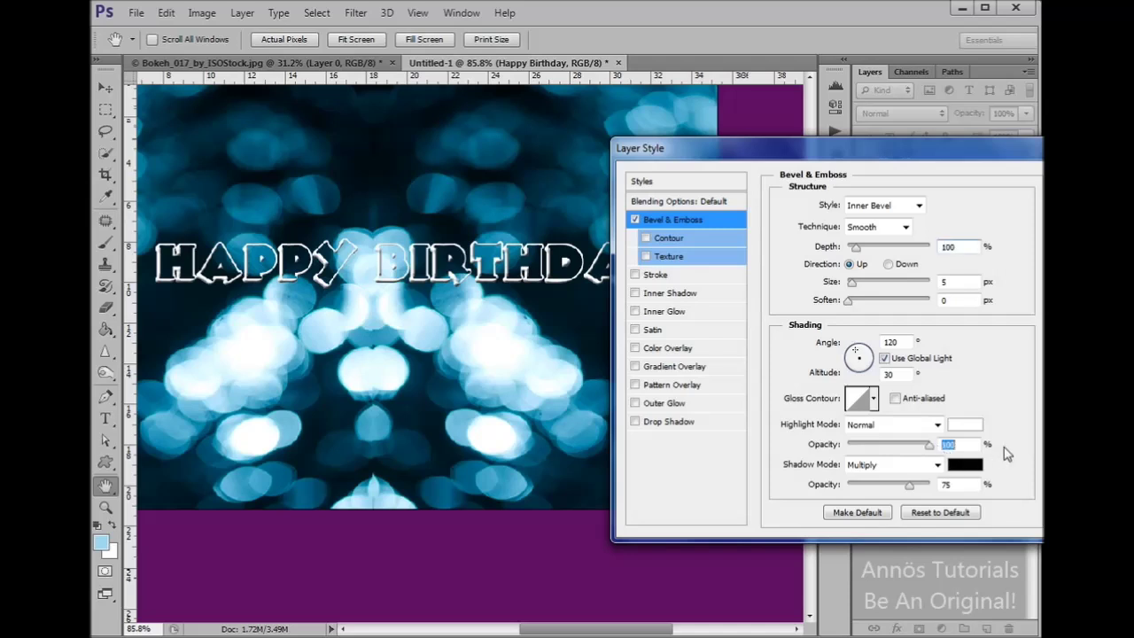
{"action": "left_click", "coordinate": [968, 427]}
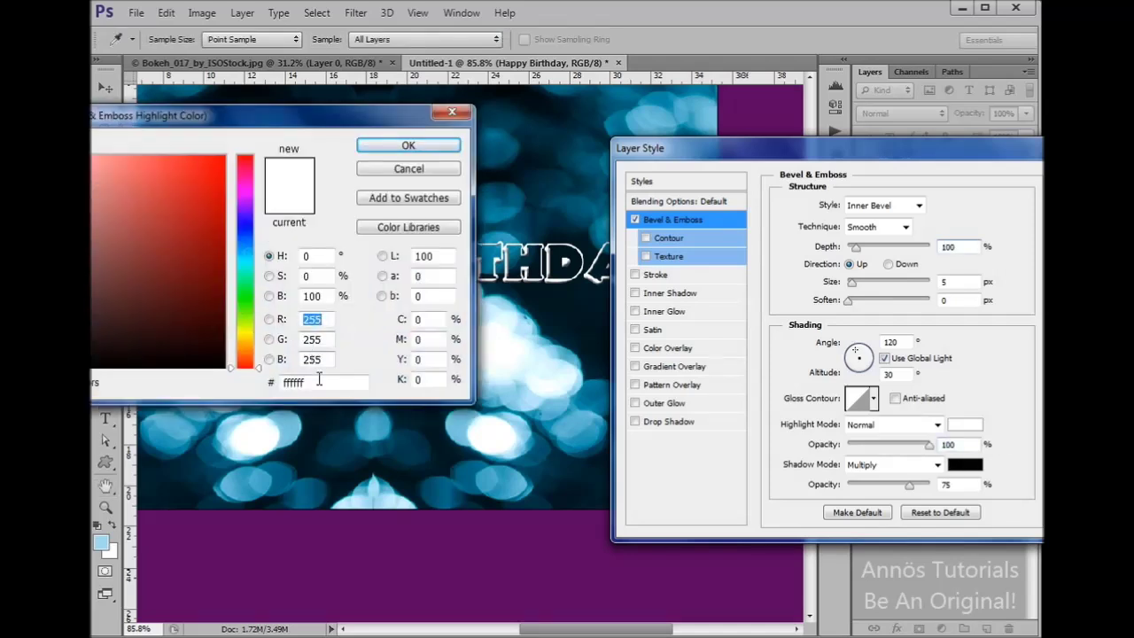
{"action": "left_click_drag", "start_coordinate": [343, 382], "coordinate": [100, 386]}
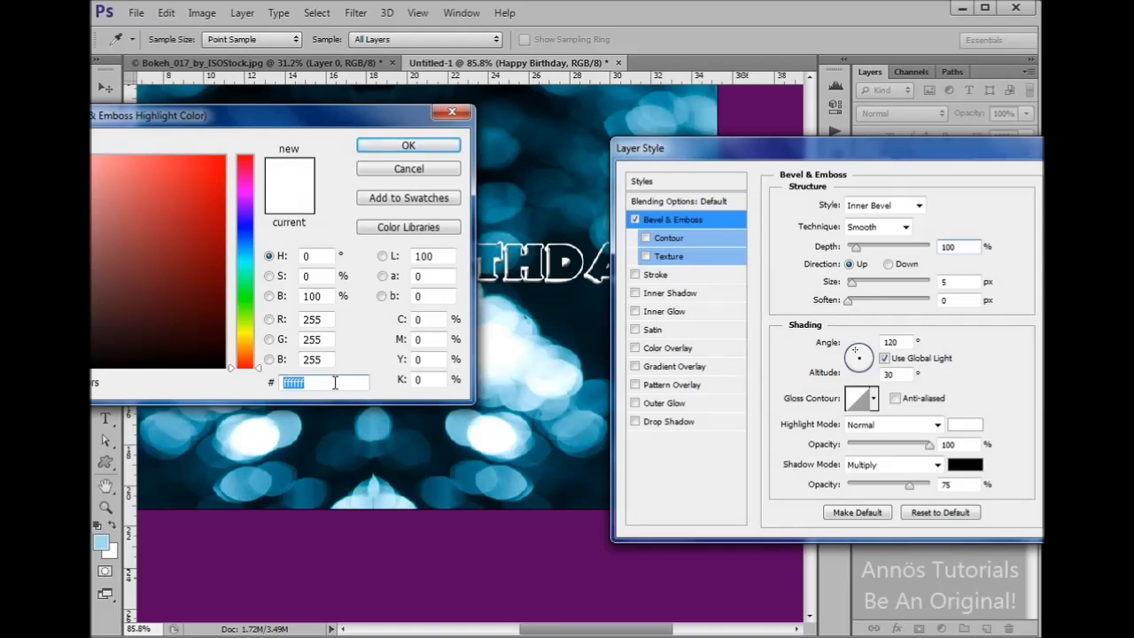
{"action": "type", "text": "00f"}
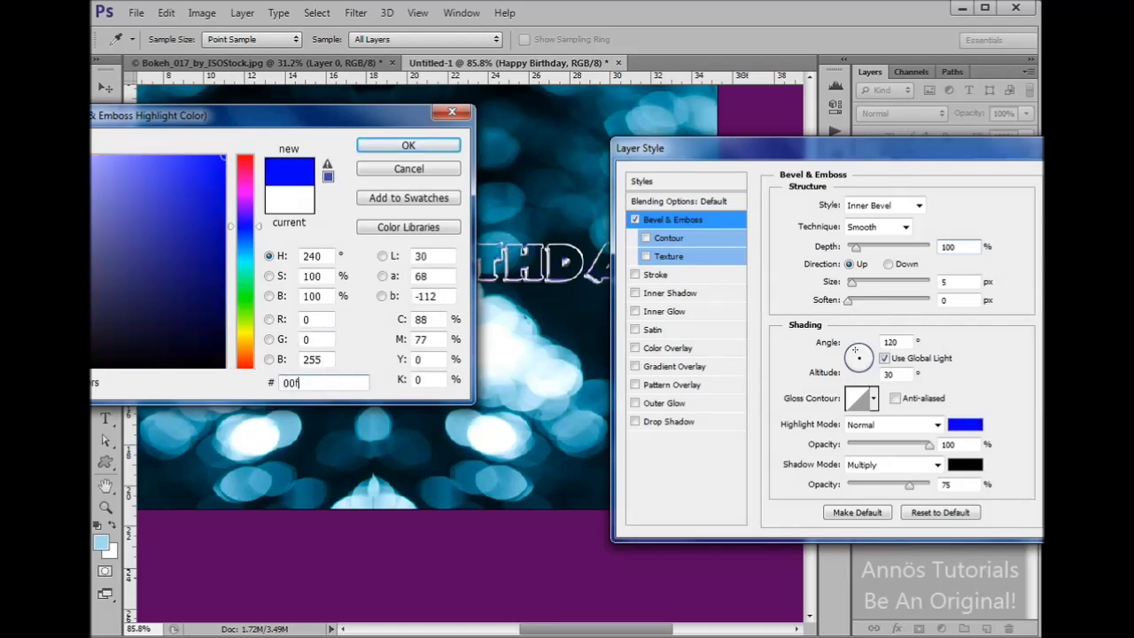
{"action": "type", "text": "6ff"}
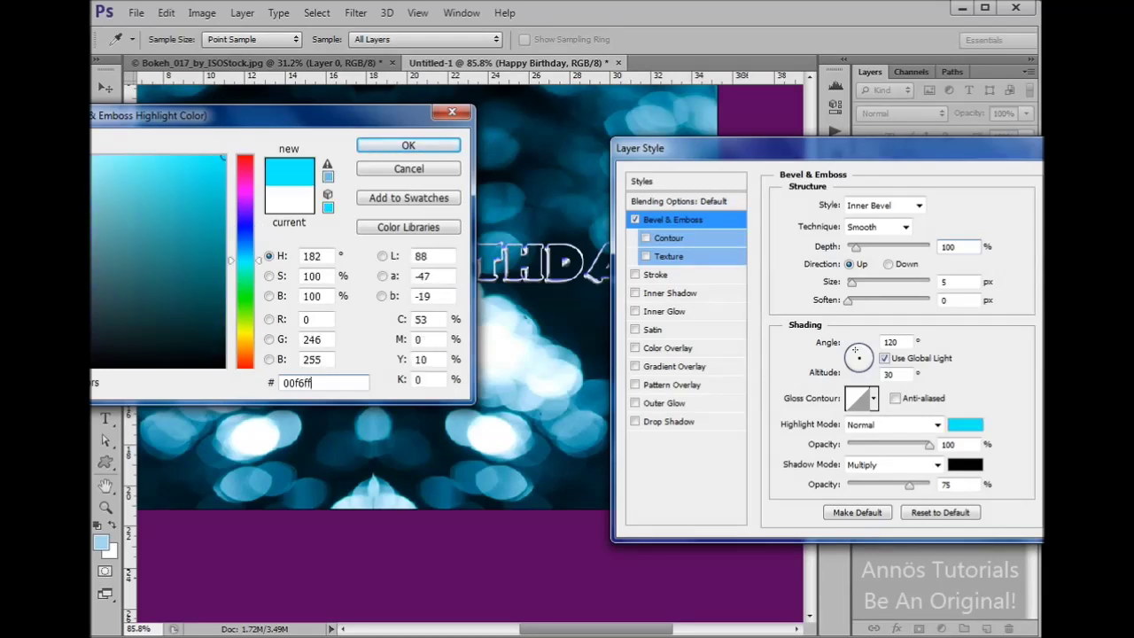
{"action": "left_click", "coordinate": [436, 153]}
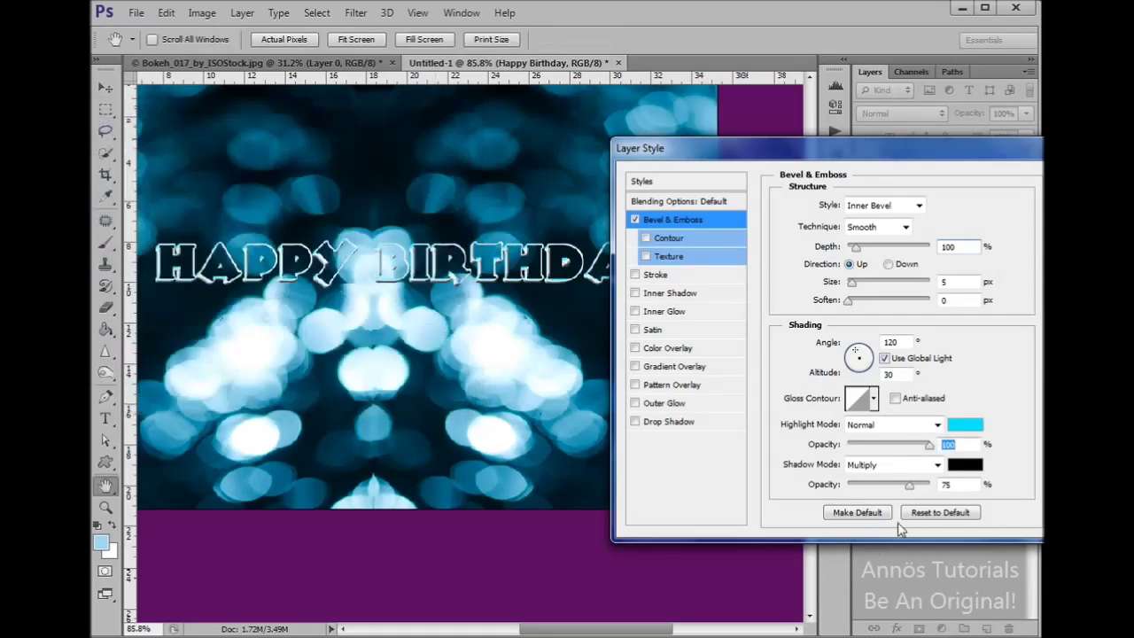
Step: Set the bevel shadow to 100% opacity with colour #159fff and apply the style
{"action": "left_click_drag", "start_coordinate": [910, 492], "coordinate": [932, 487]}
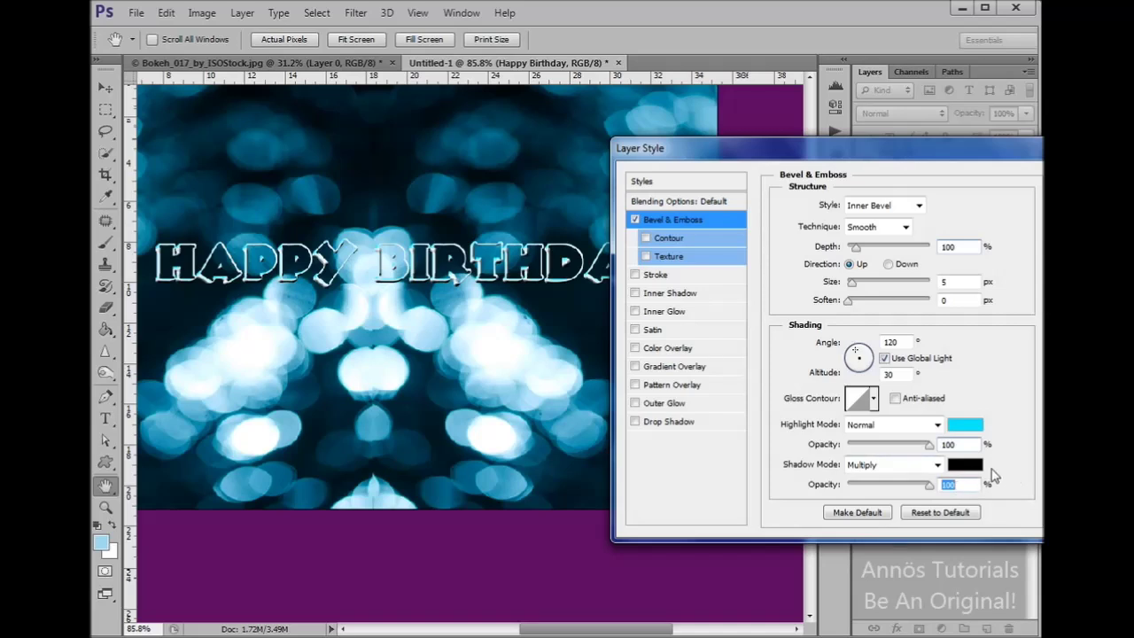
{"action": "left_click", "coordinate": [970, 470]}
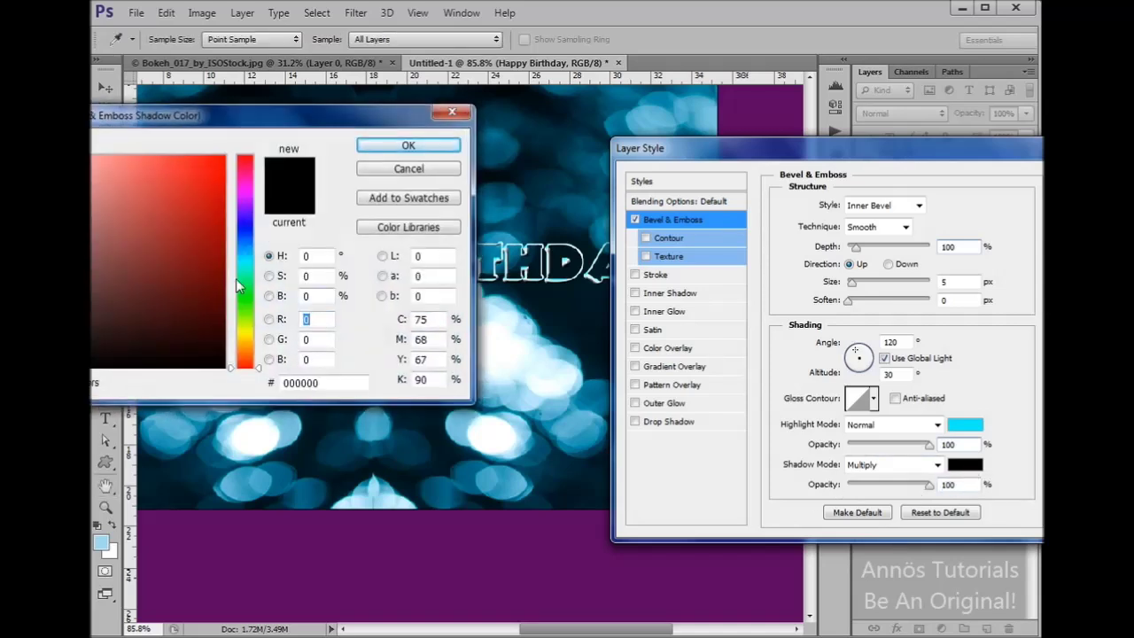
{"action": "left_click", "coordinate": [318, 382]}
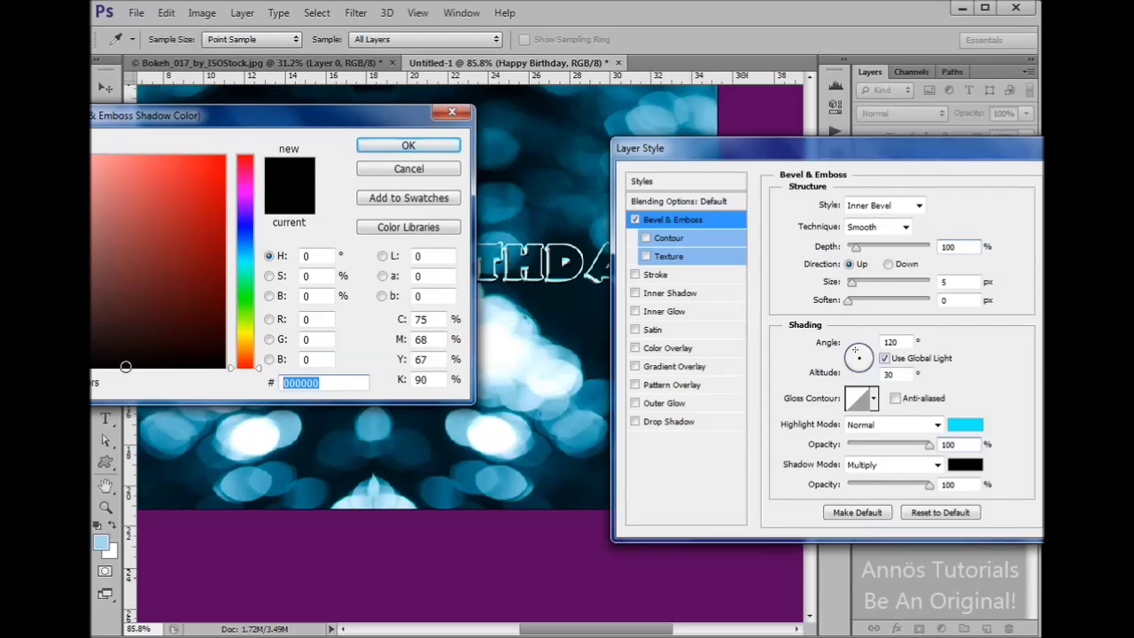
{"action": "type", "text": "159"}
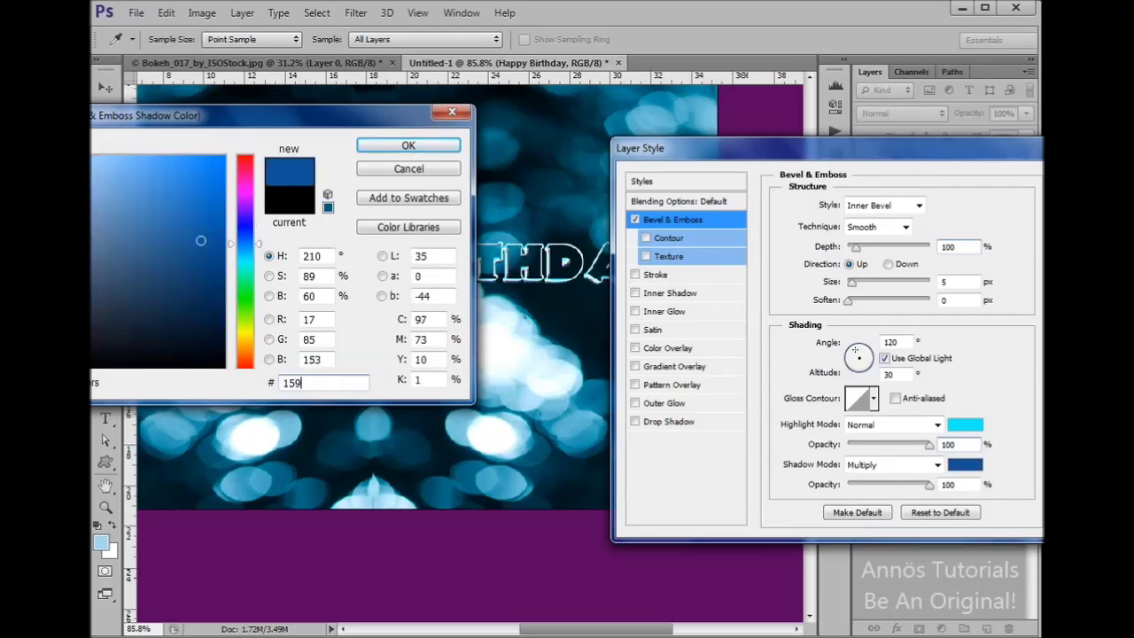
{"action": "type", "text": "fff"}
{"action": "key", "text": "Return"}
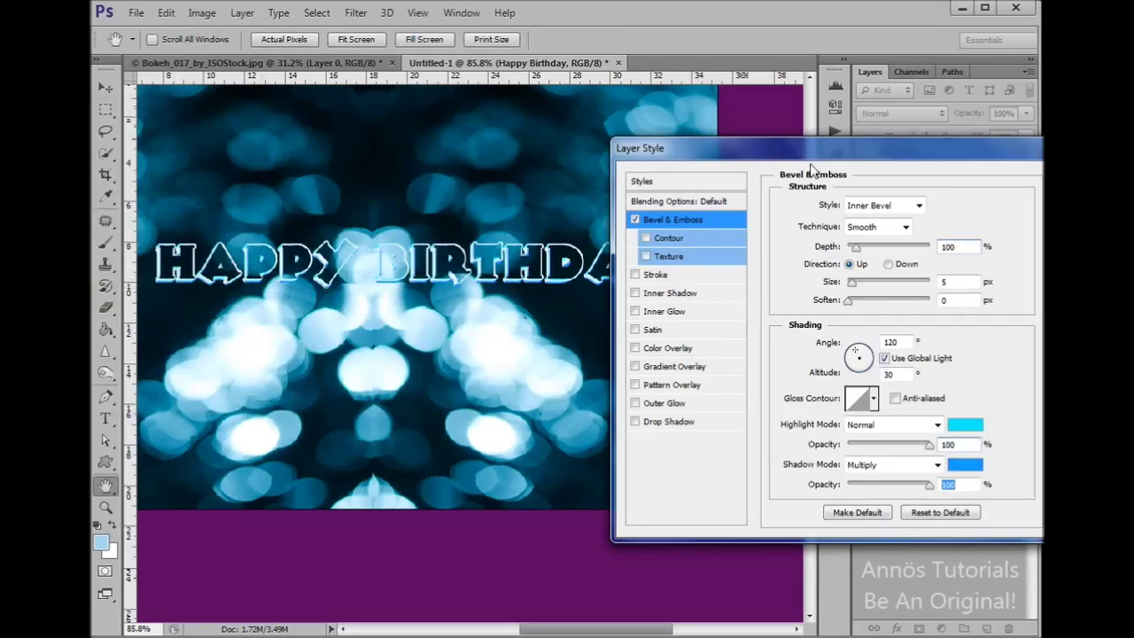
{"action": "left_click_drag", "start_coordinate": [797, 152], "coordinate": [585, 154]}
{"action": "left_click", "coordinate": [892, 195]}
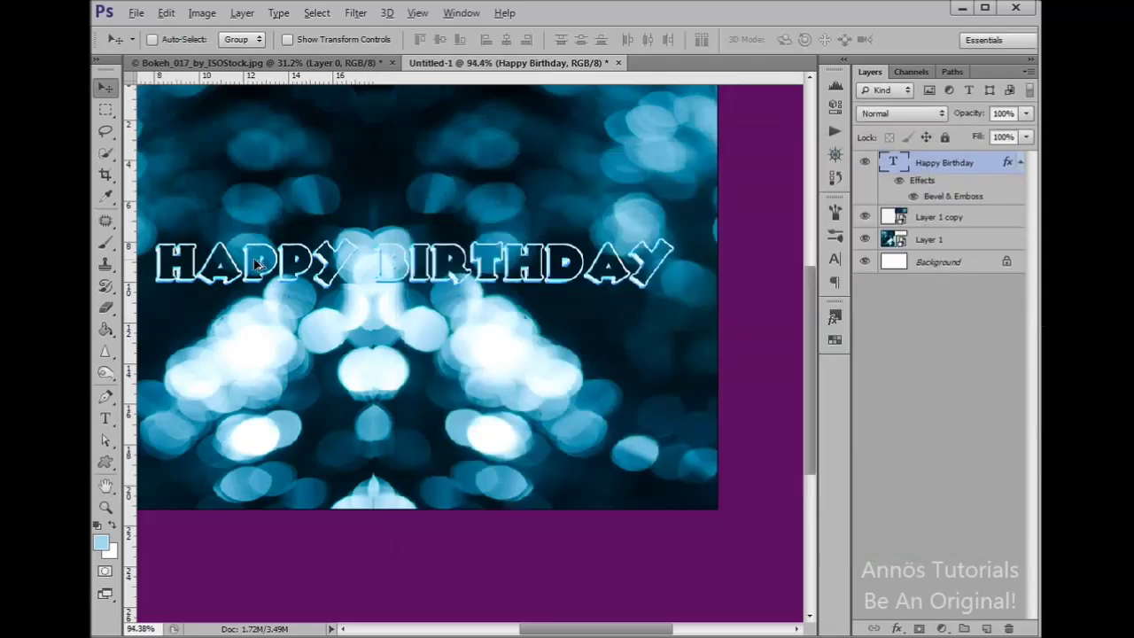
Step: Zoom in on the lettering, reopen its Layer Style, and uncheck Bevel & Emboss
{"action": "scroll", "coordinate": [487, 313], "scroll_direction": "up", "scroll_amount": 5}
{"action": "scroll", "coordinate": [487, 313], "scroll_direction": "up", "scroll_amount": 2}
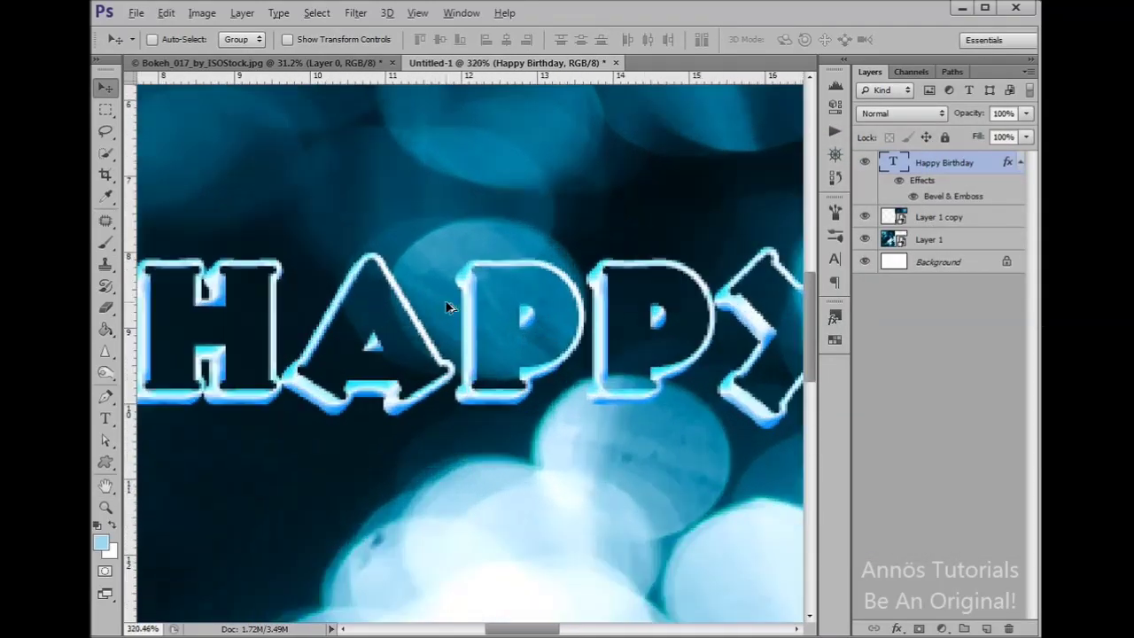
{"action": "left_click_drag", "start_coordinate": [450, 304], "coordinate": [359, 166]}
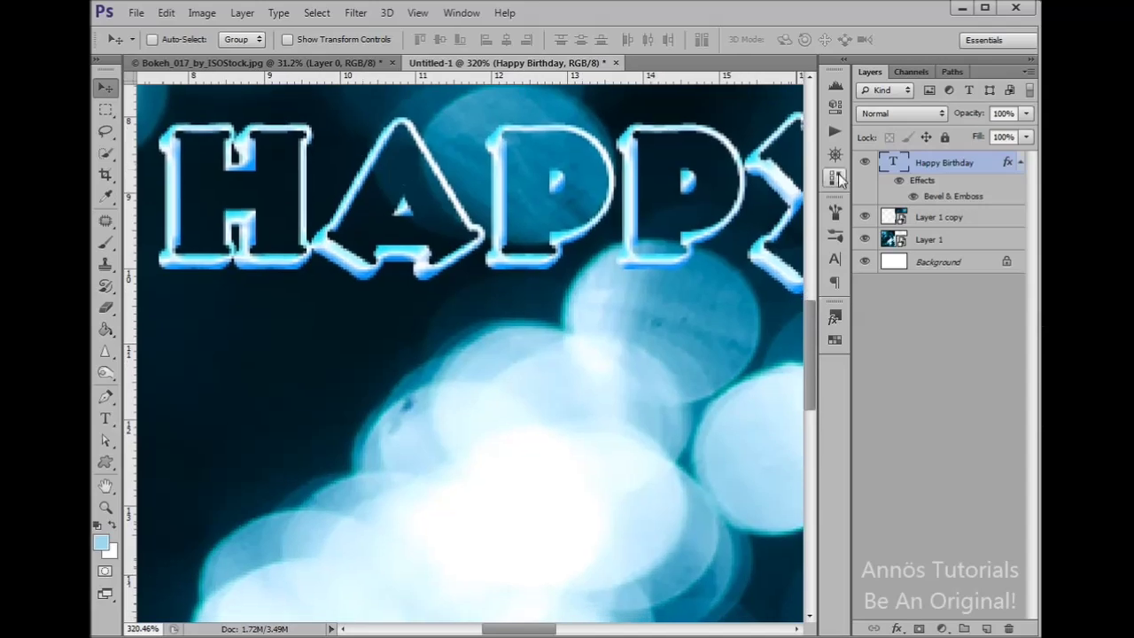
{"action": "double_click", "coordinate": [974, 164]}
{"action": "left_click_drag", "start_coordinate": [641, 164], "coordinate": [821, 76]}
{"action": "left_click", "coordinate": [603, 137]}
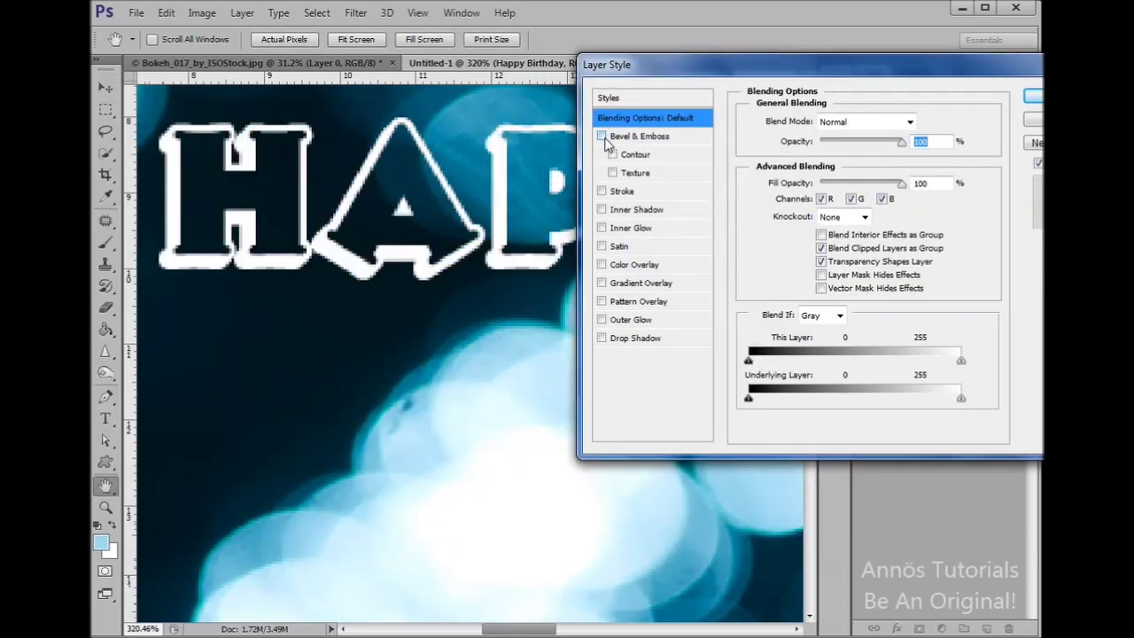
Step: Re-enable Bevel & Emboss, add a bubbles-pattern Texture, and turn on Inner Shadow
{"action": "left_click", "coordinate": [601, 137]}
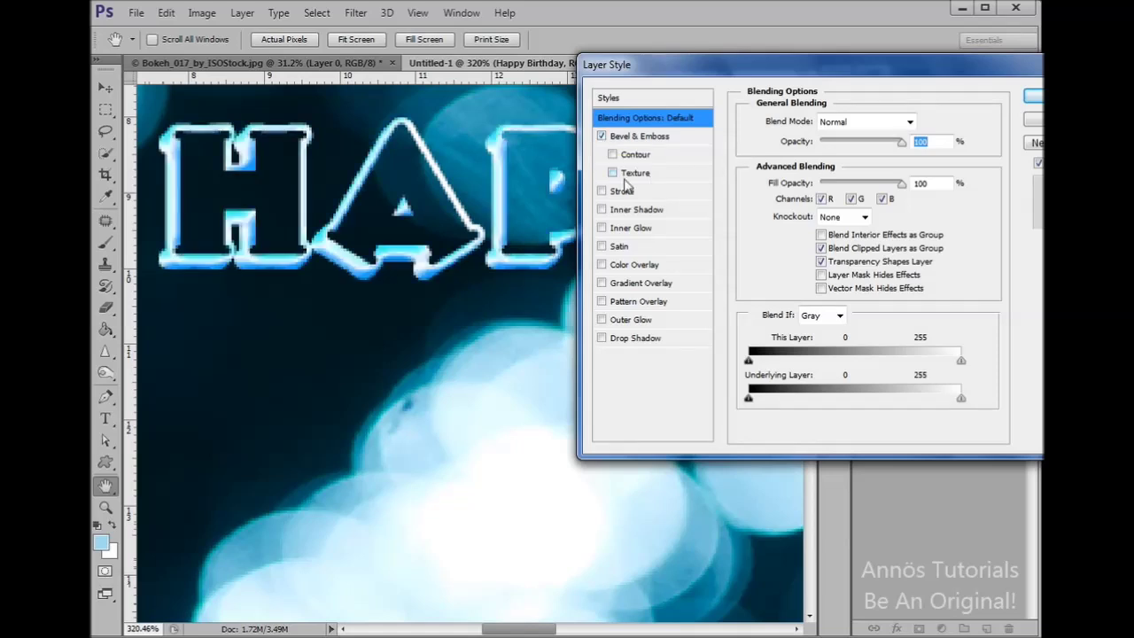
{"action": "left_click", "coordinate": [630, 173]}
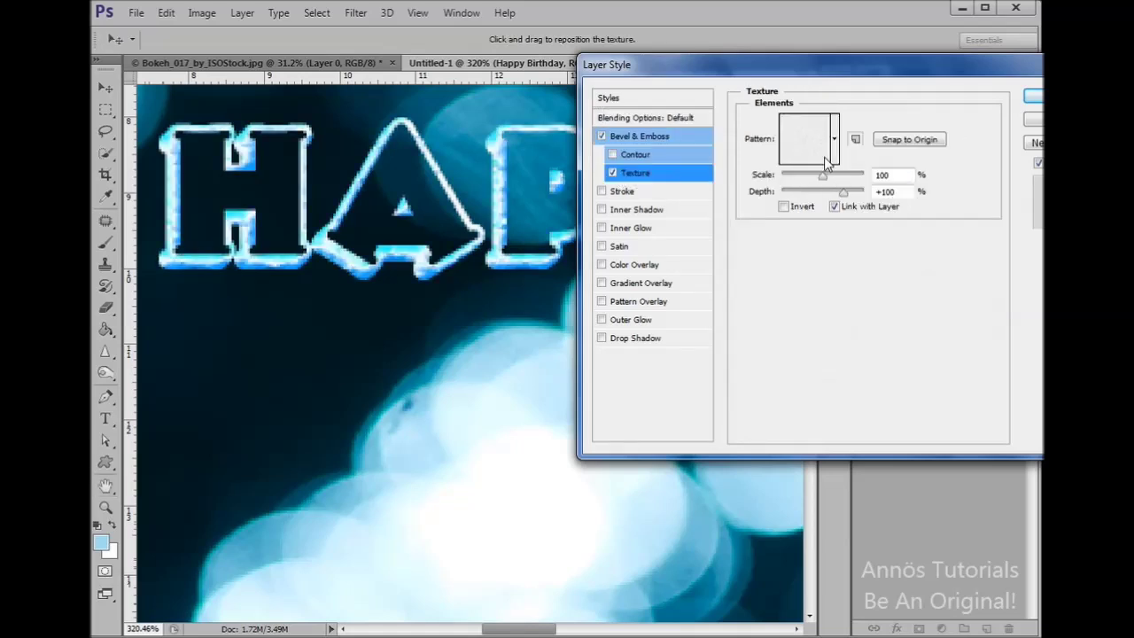
{"action": "left_click", "coordinate": [832, 153]}
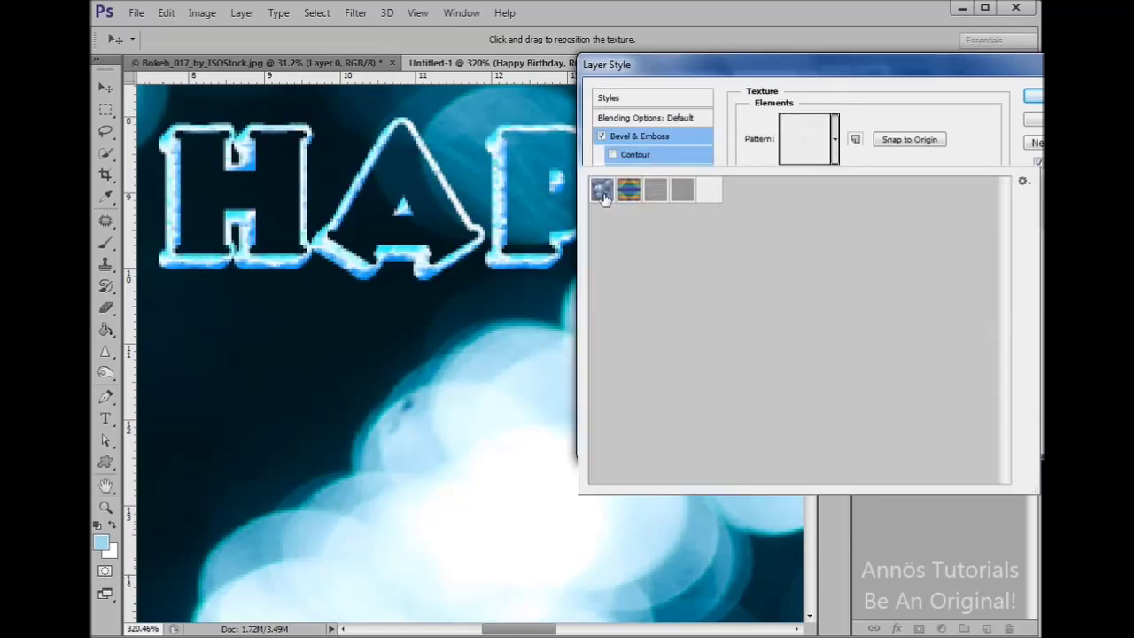
{"action": "left_click", "coordinate": [601, 192]}
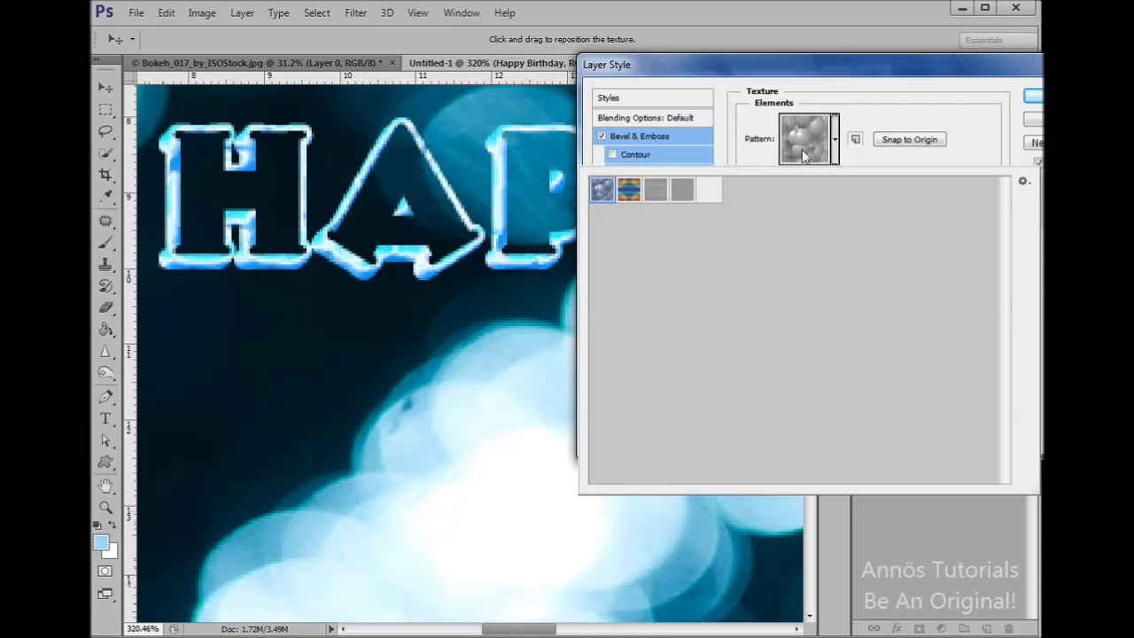
{"action": "left_click", "coordinate": [893, 85]}
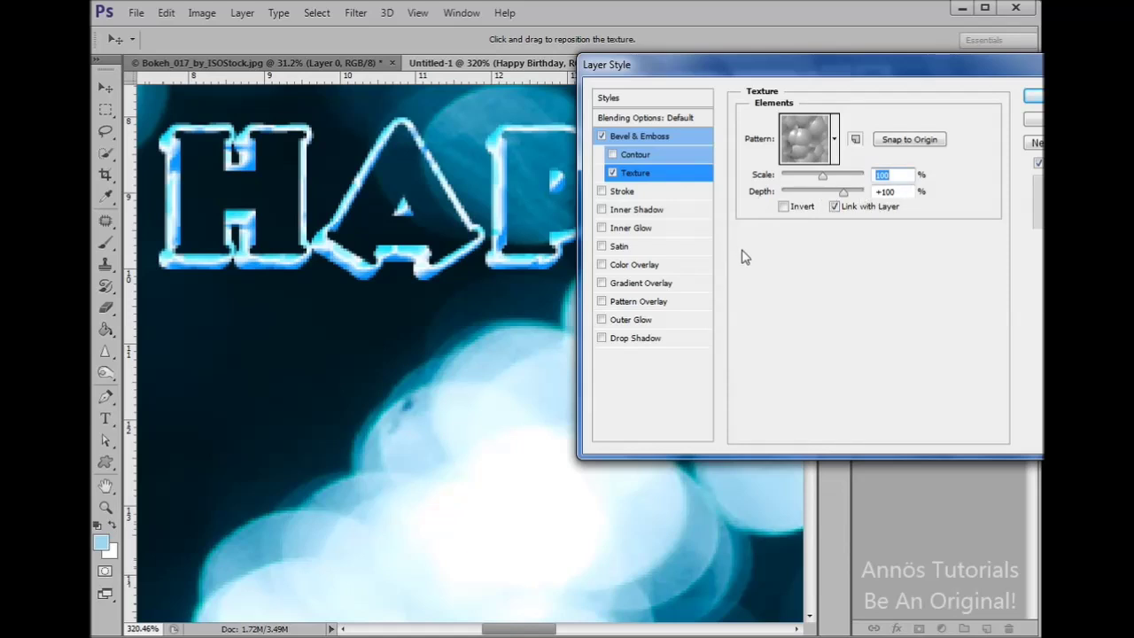
{"action": "left_click", "coordinate": [604, 210]}
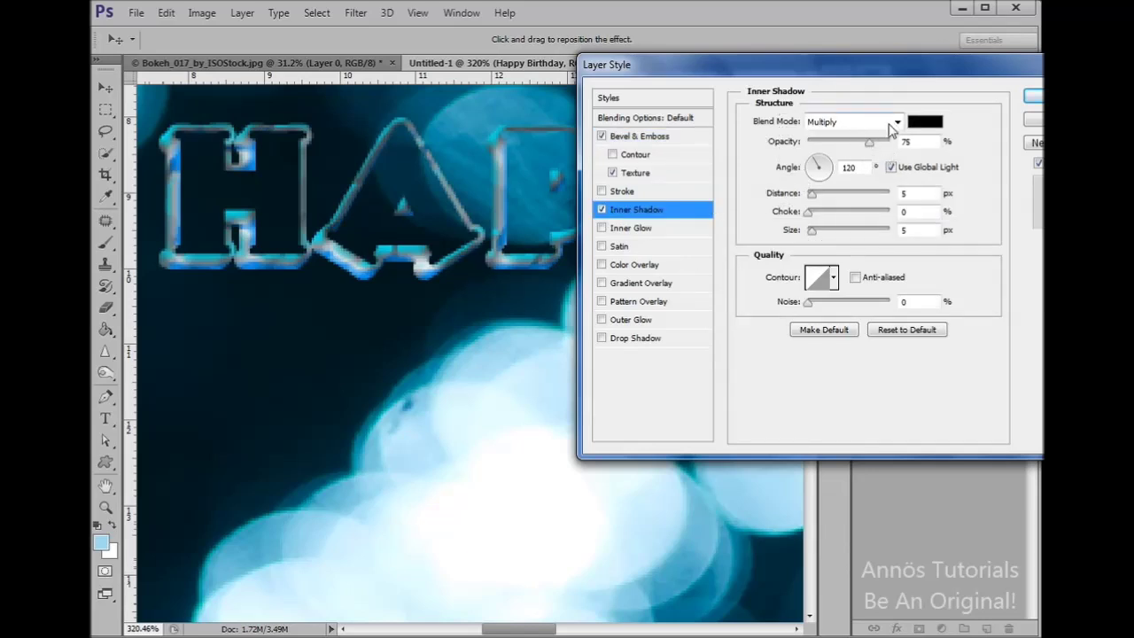
Step: Give the inner shadow colour #08d8b8 and a 285 px distance
{"action": "left_click", "coordinate": [929, 128]}
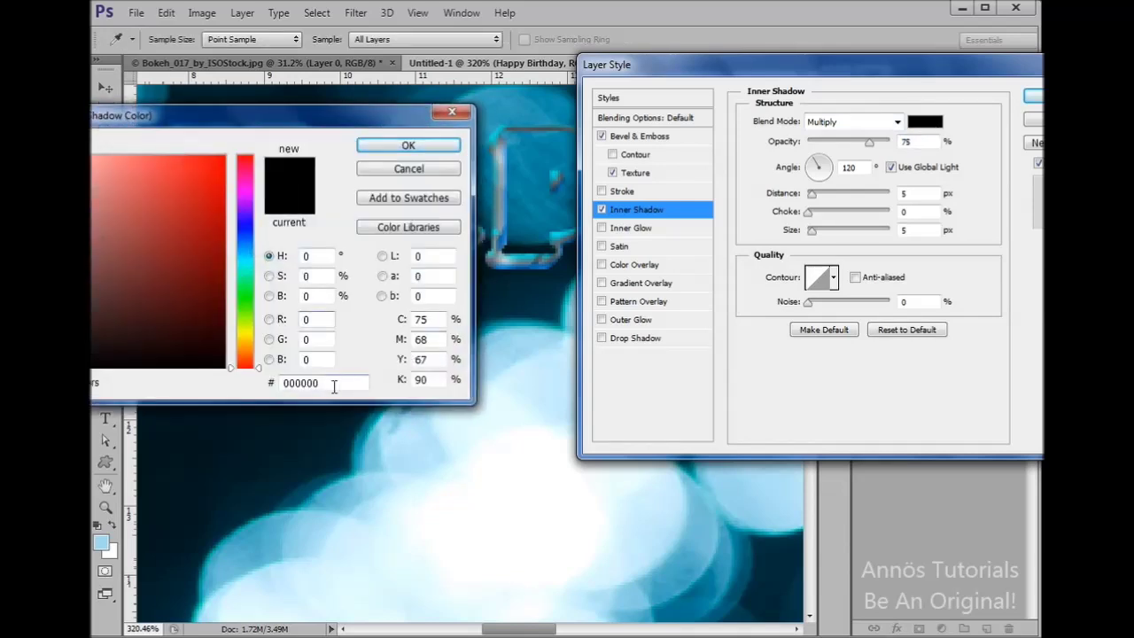
{"action": "left_click_drag", "start_coordinate": [334, 387], "coordinate": [284, 390]}
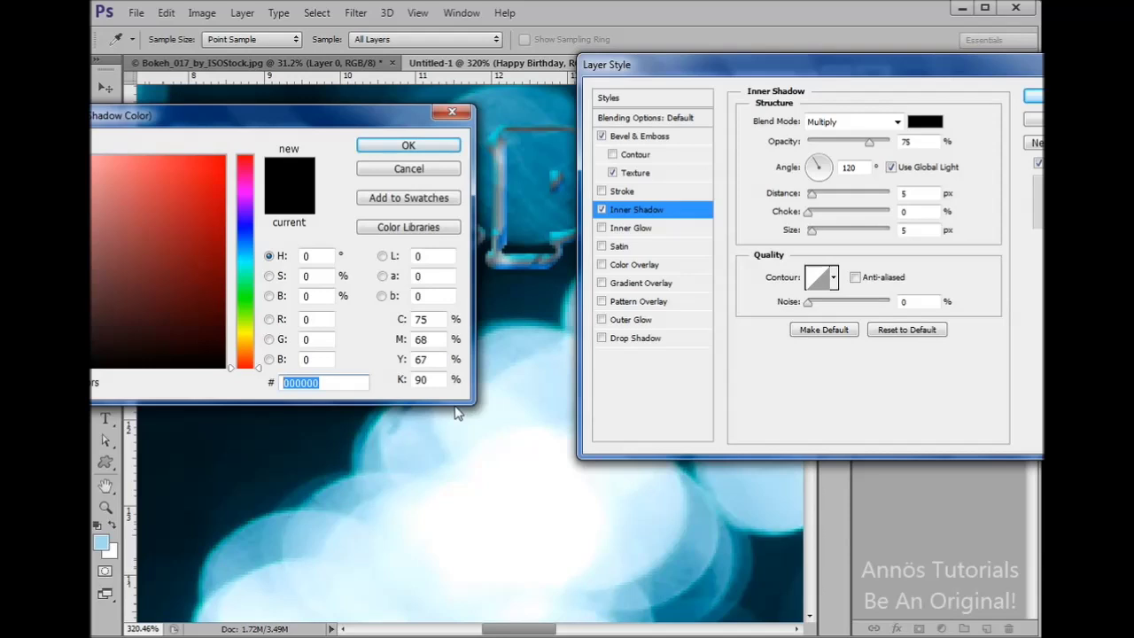
{"action": "type", "text": "08"}
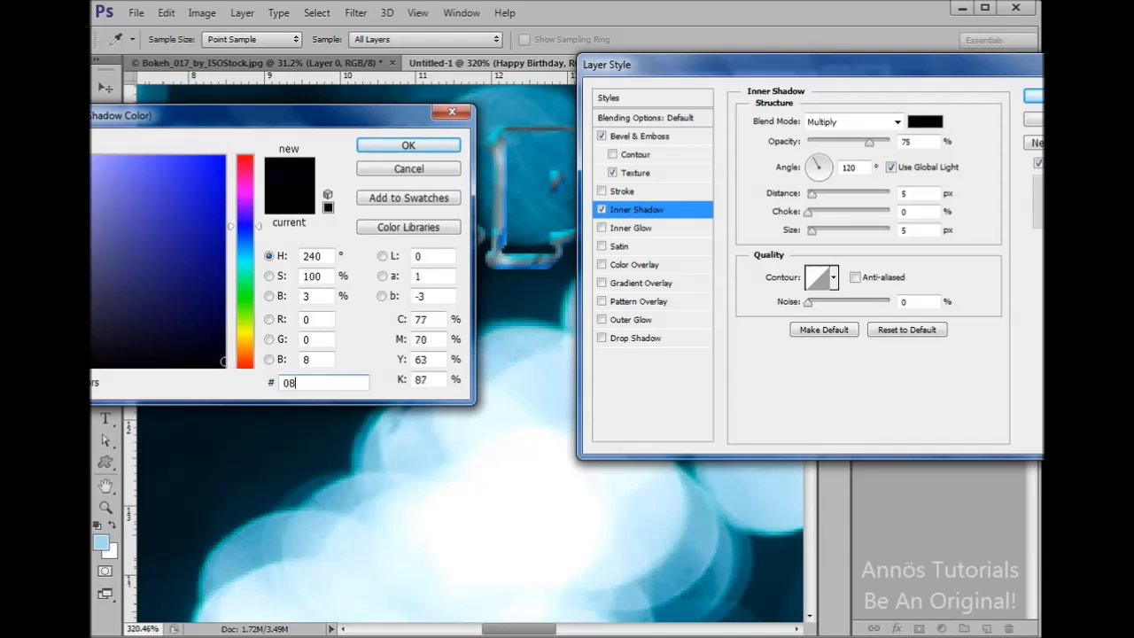
{"action": "type", "text": "d8b"}
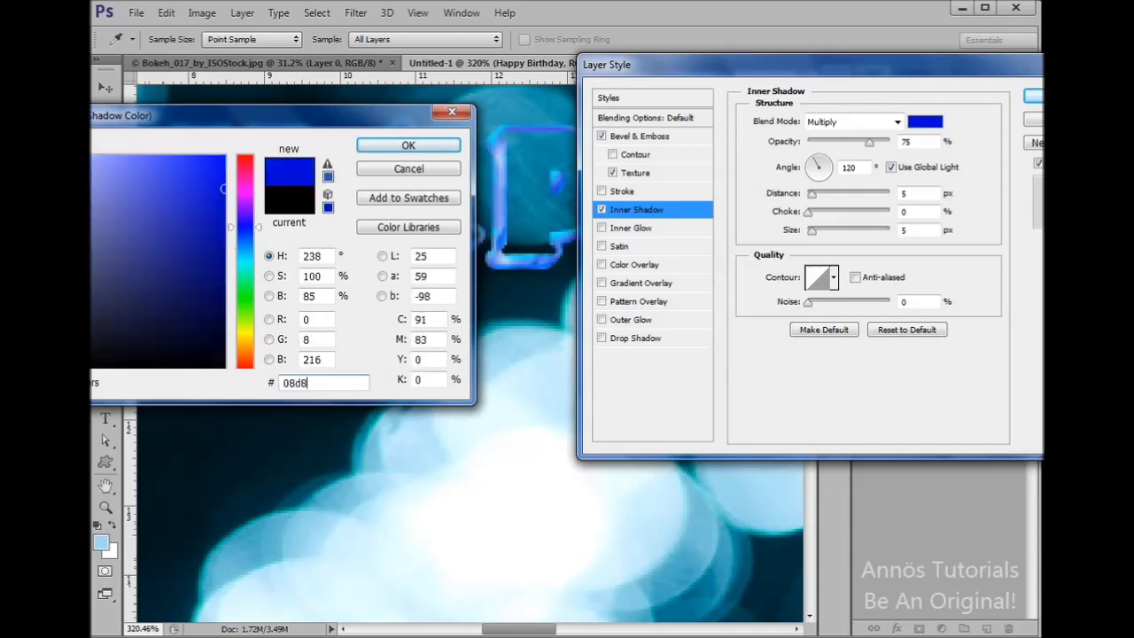
{"action": "type", "text": "8"}
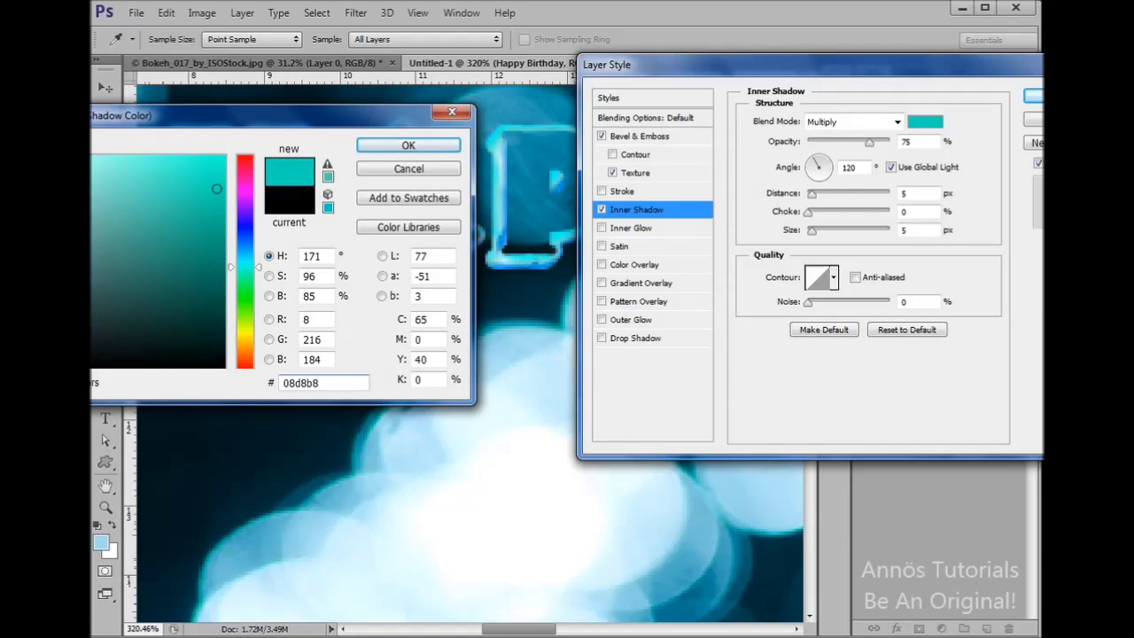
{"action": "key", "text": "Return"}
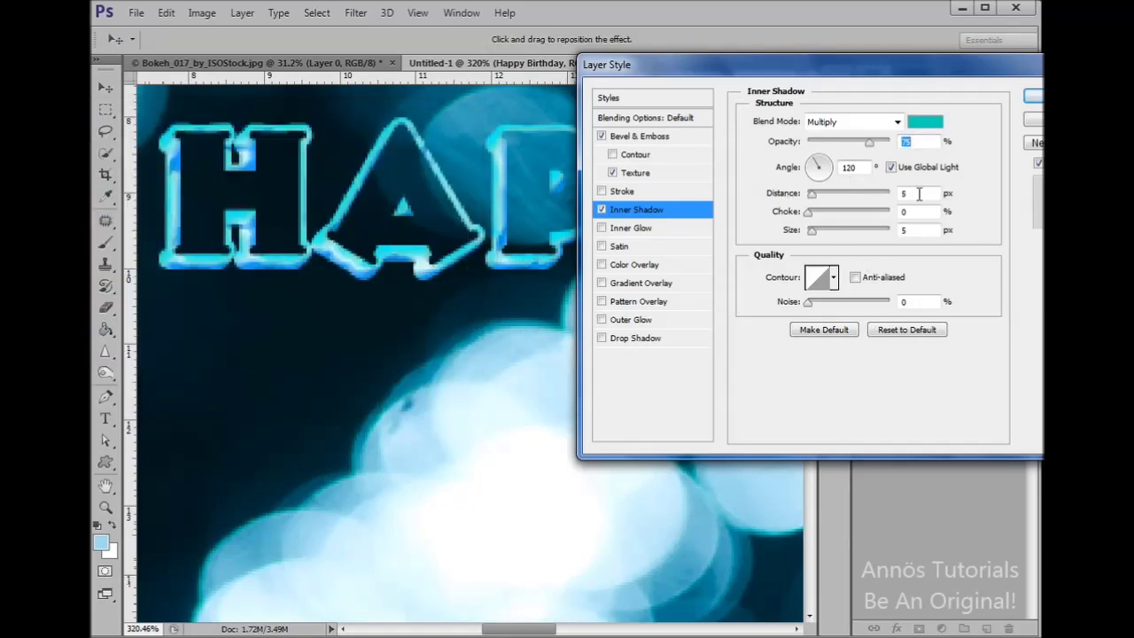
{"action": "key", "text": "Tab"}
{"action": "key", "text": "Tab"}
{"action": "type", "text": "285"}
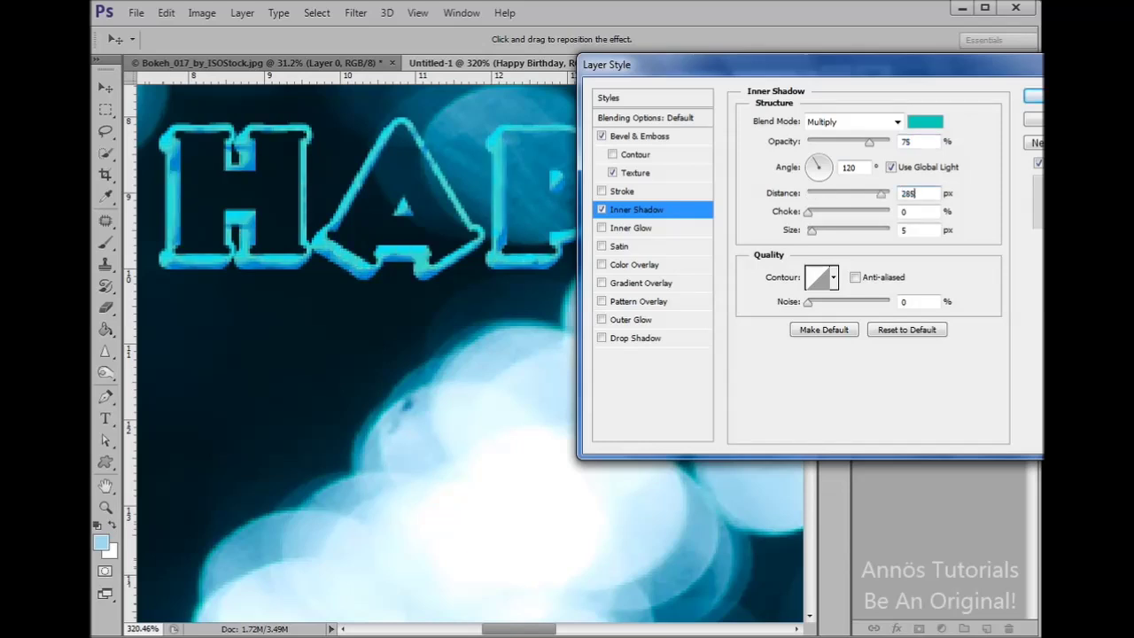
{"action": "key", "text": "Return"}
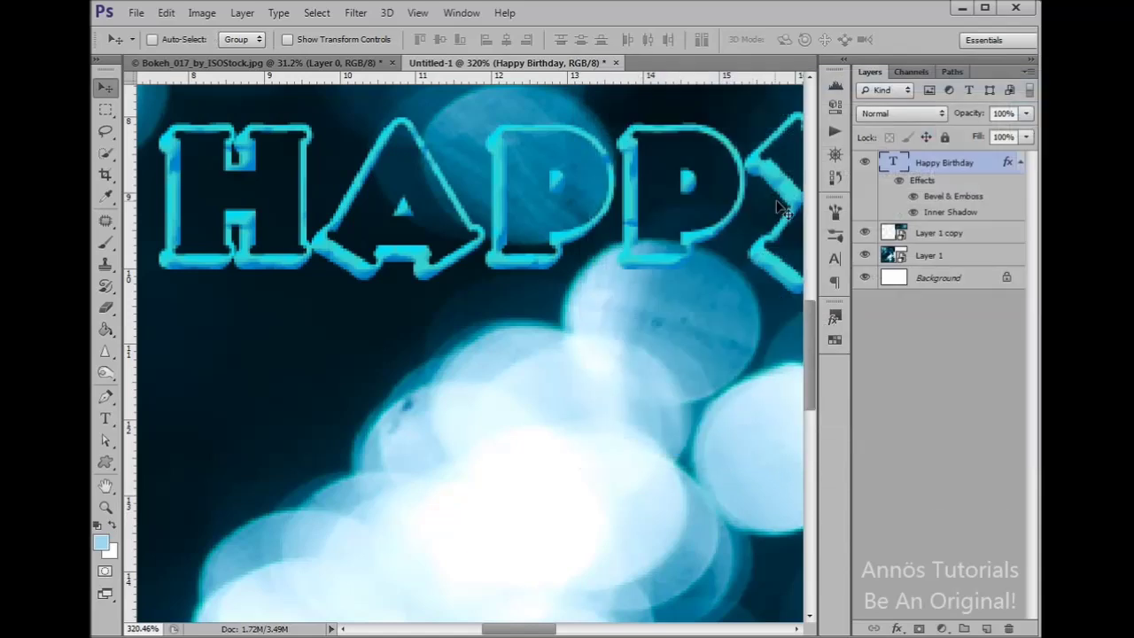
Step: Set the inner shadow's choke to 54% and size to 0 px, and enable Satin
{"action": "double_click", "coordinate": [1013, 165]}
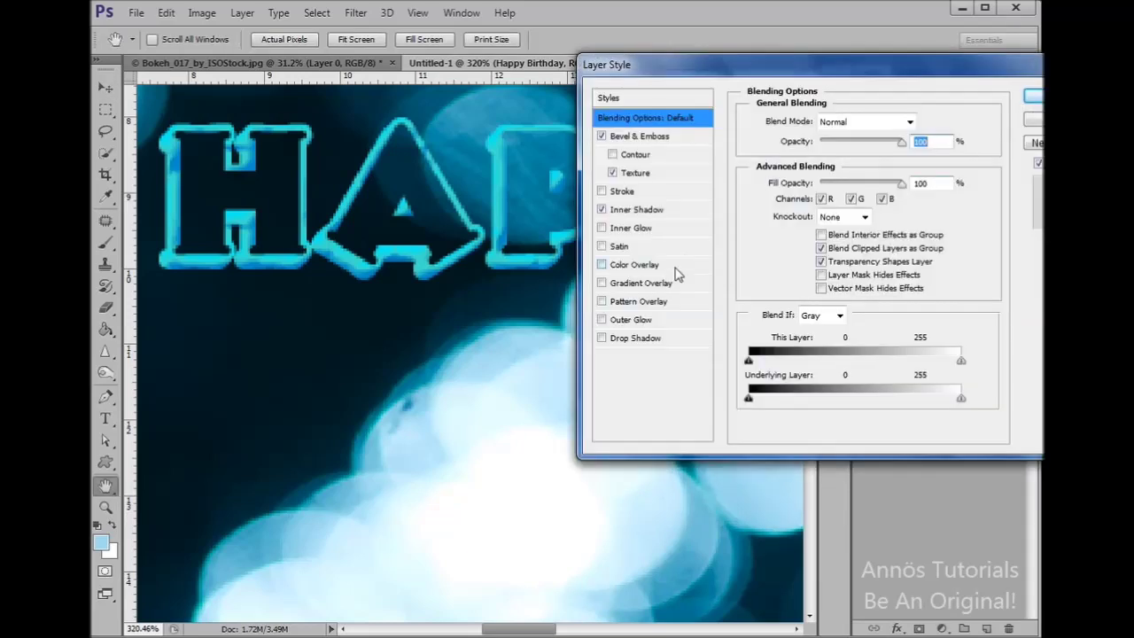
{"action": "left_click", "coordinate": [661, 210]}
{"action": "left_click", "coordinate": [803, 213]}
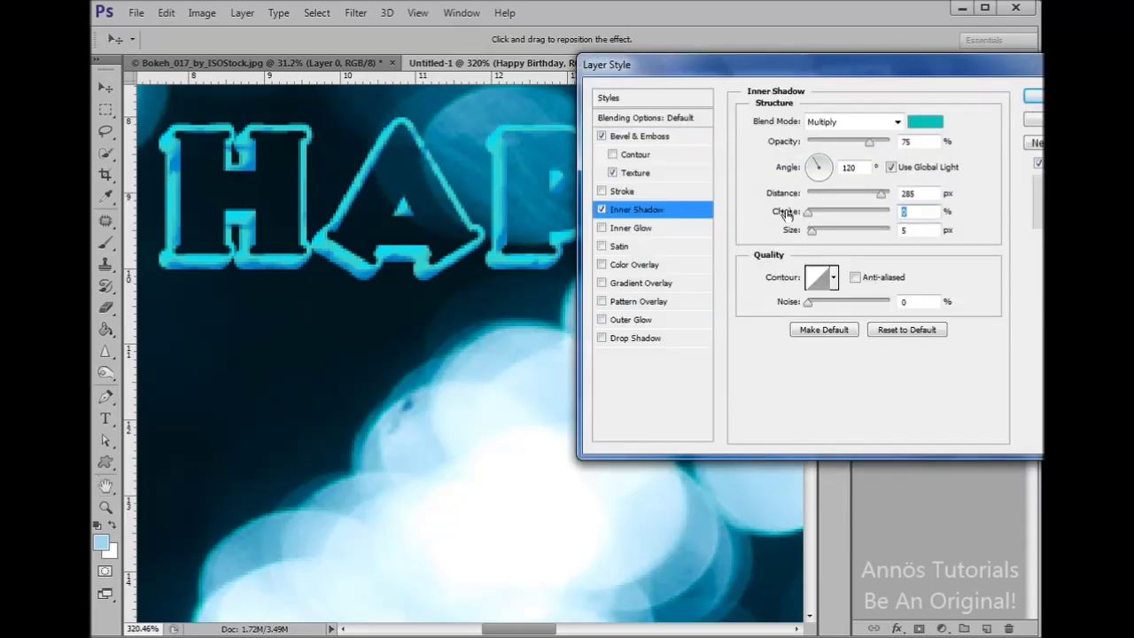
{"action": "key", "text": "Return"}
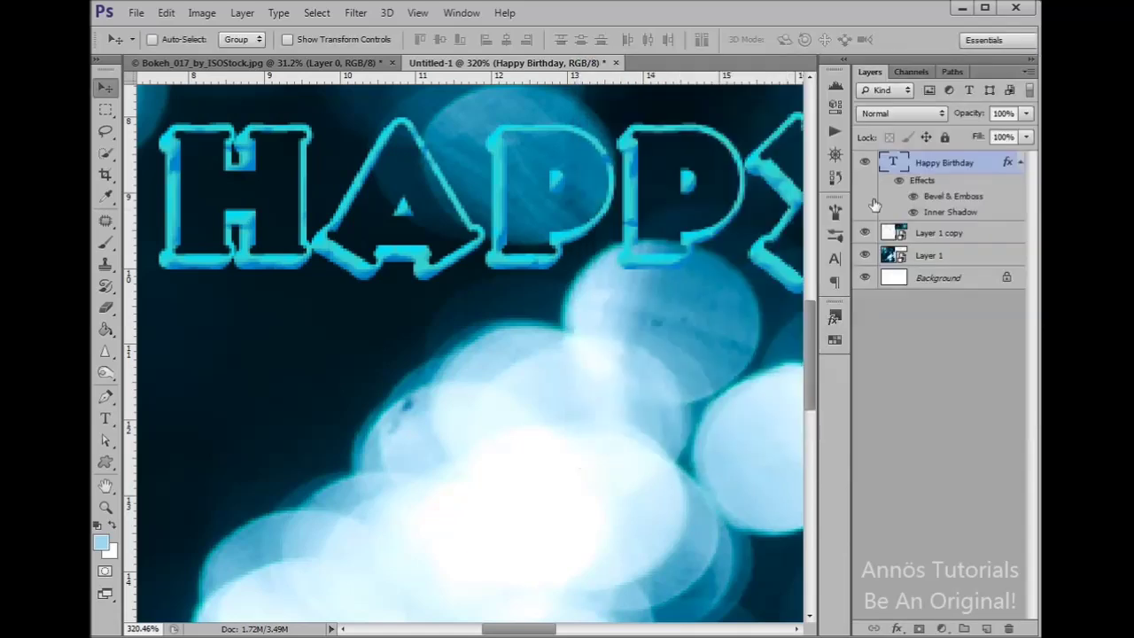
{"action": "double_click", "coordinate": [1010, 165]}
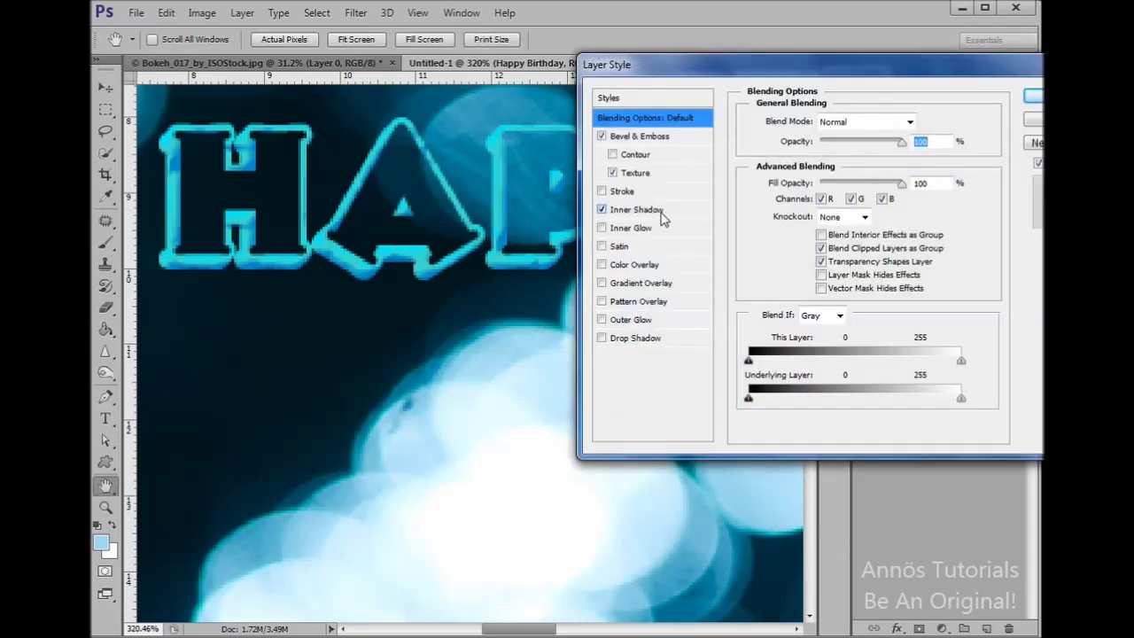
{"action": "left_click", "coordinate": [660, 210]}
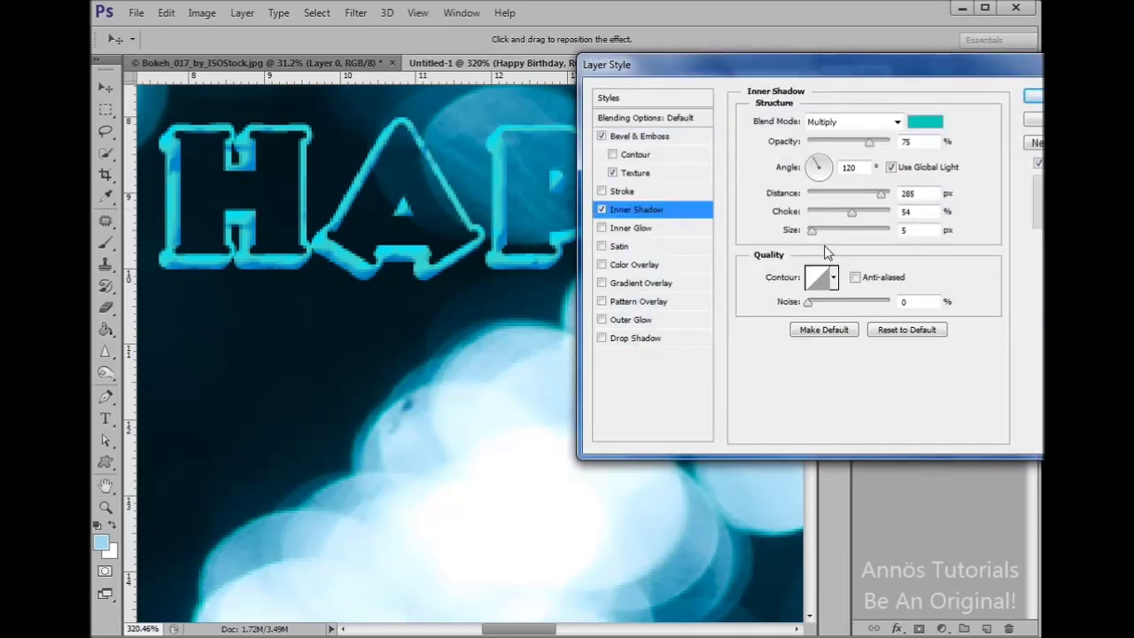
{"action": "left_click_drag", "start_coordinate": [812, 231], "coordinate": [696, 239]}
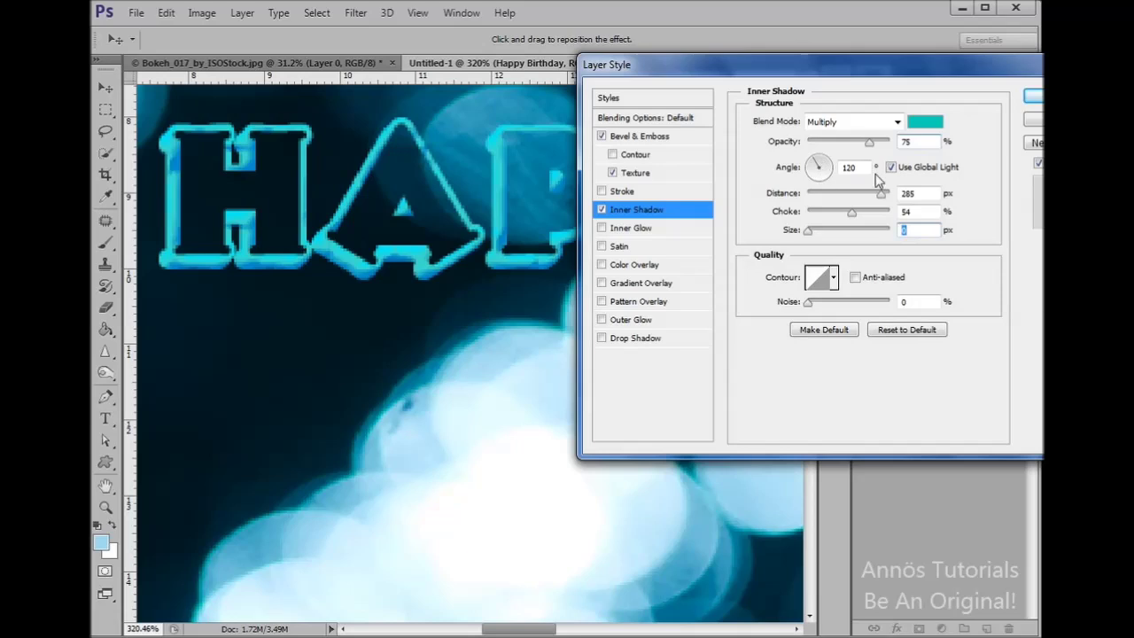
{"action": "left_click", "coordinate": [613, 247]}
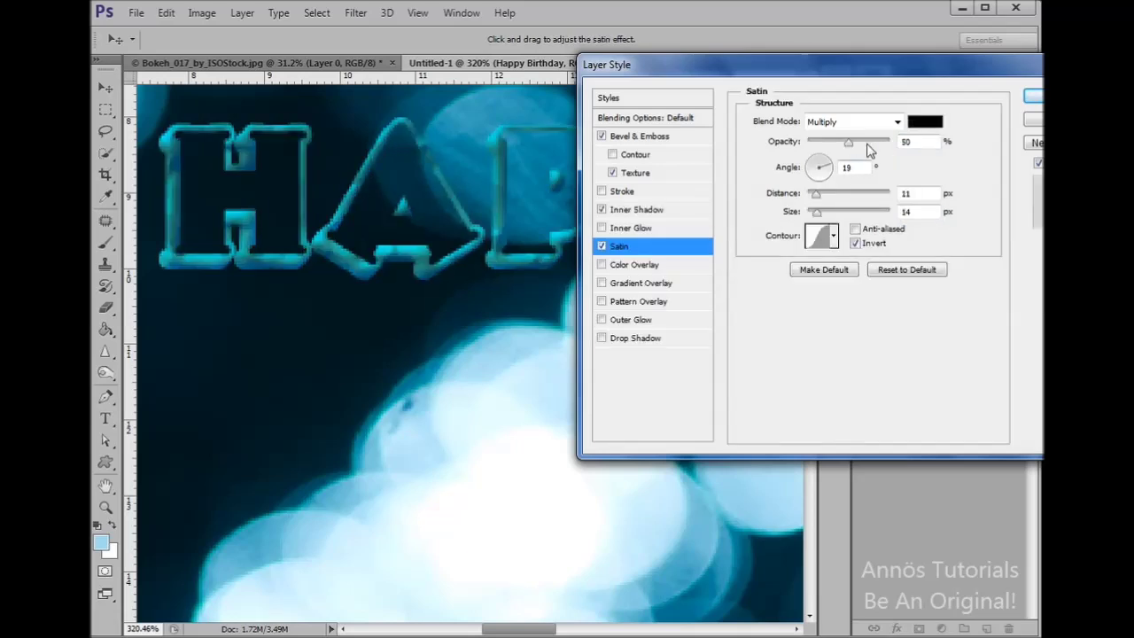
Step: Set the Satin colour to #1e8892 and its distance to 188 px
{"action": "left_click", "coordinate": [928, 127]}
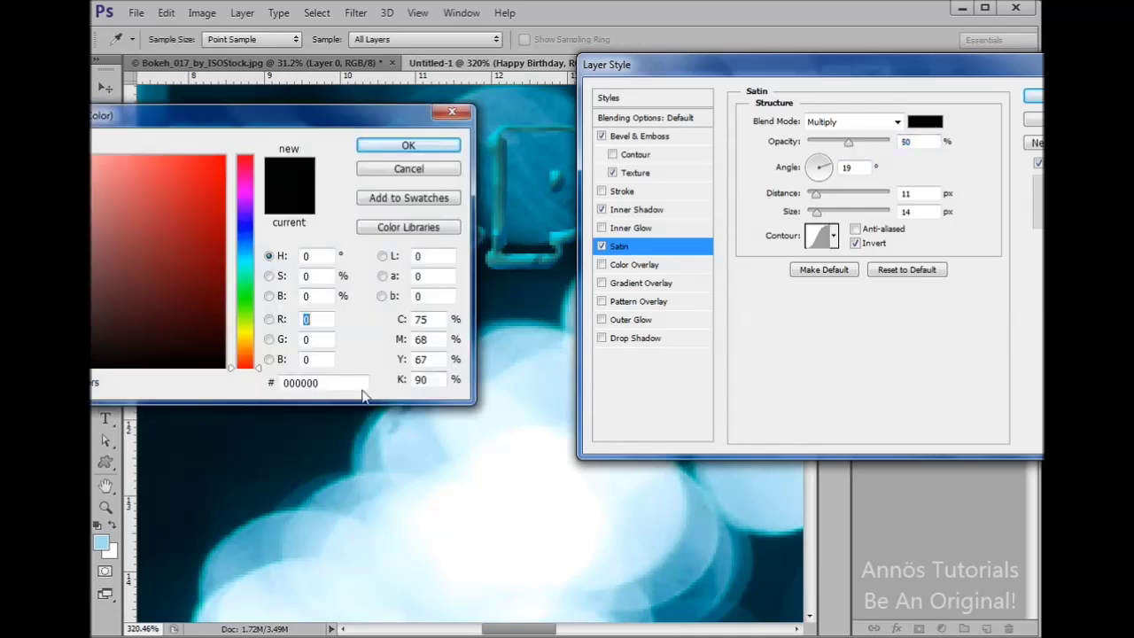
{"action": "type", "text": "1"}
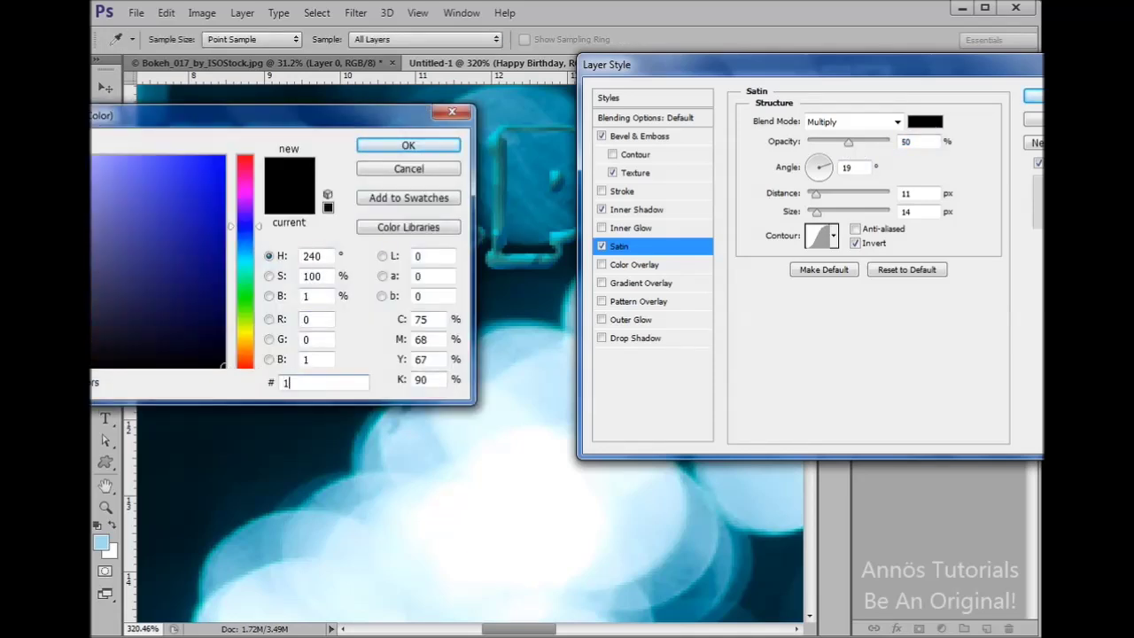
{"action": "type", "text": "e8892"}
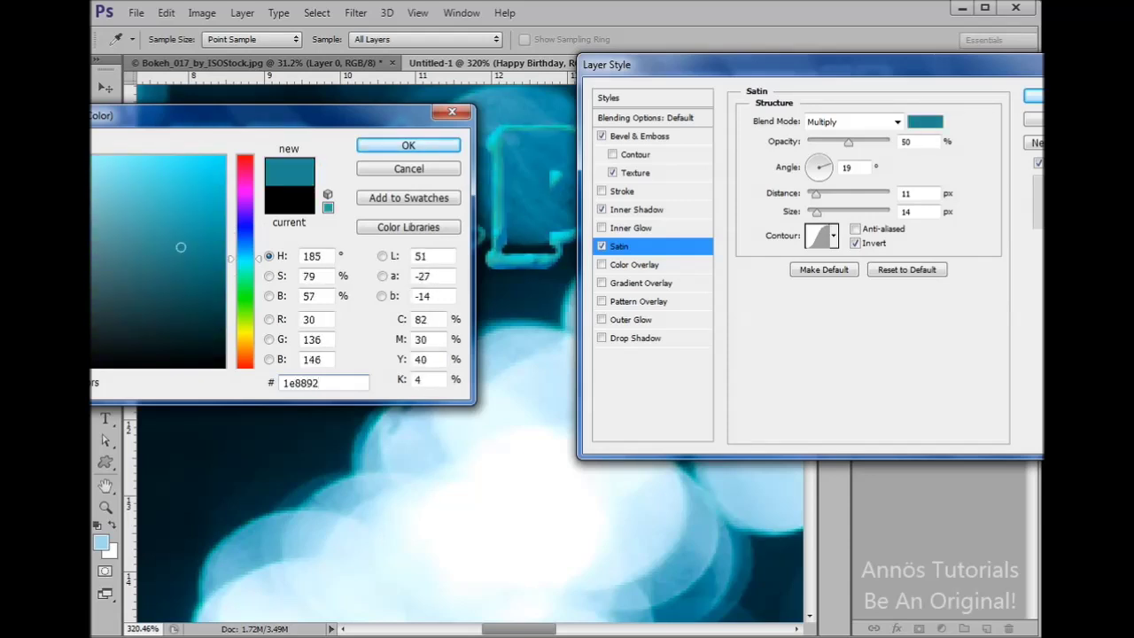
{"action": "key", "text": "Return"}
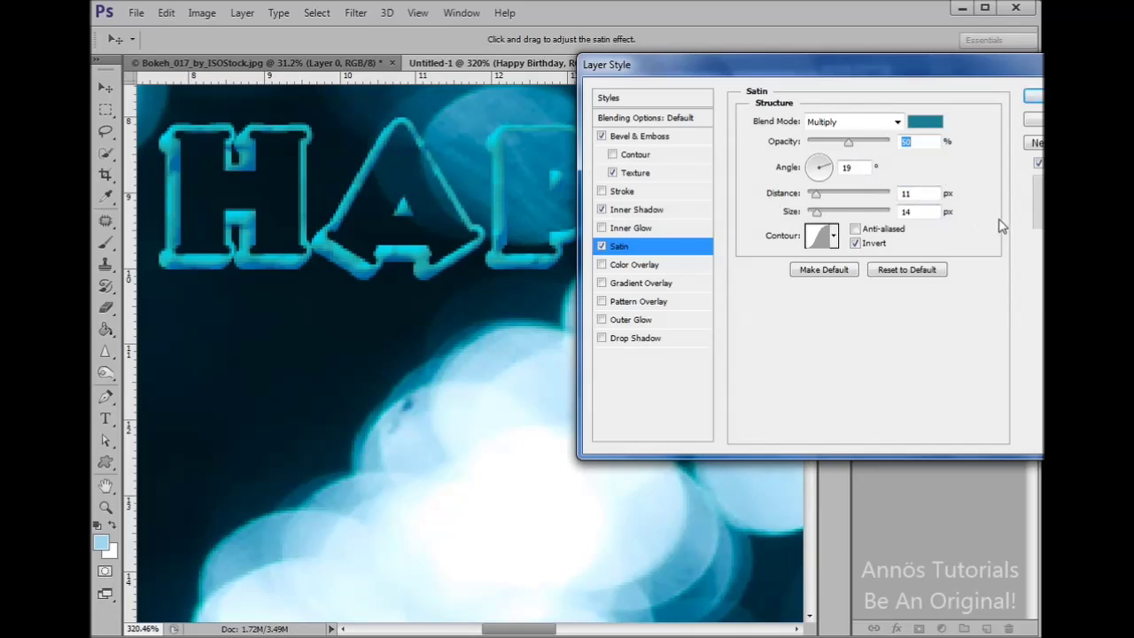
{"action": "double_click", "coordinate": [933, 197]}
{"action": "type", "text": "188"}
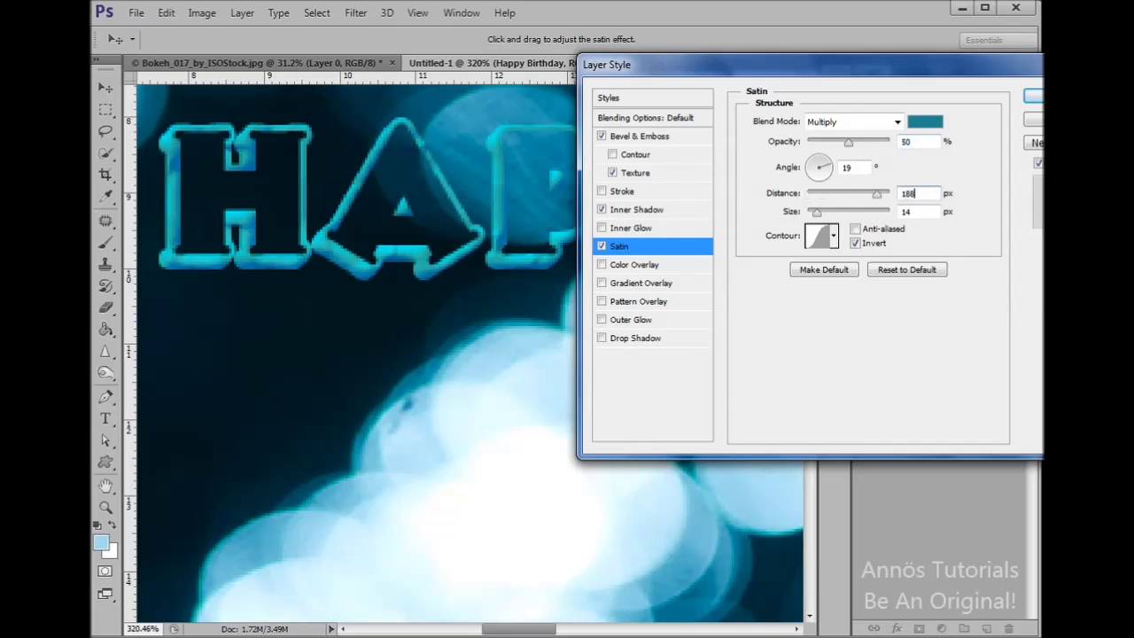
{"action": "key", "text": "Return"}
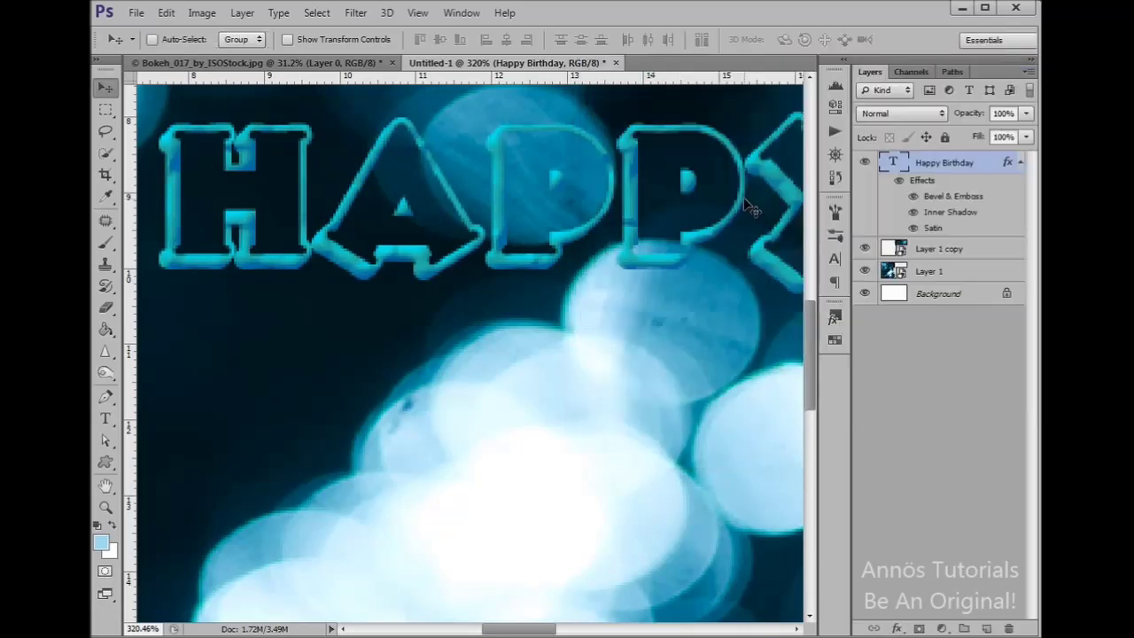
Step: Set the Satin size to 68 px, then reopen the style and turn on Color Overlay
{"action": "double_click", "coordinate": [1008, 164]}
{"action": "left_click", "coordinate": [634, 210]}
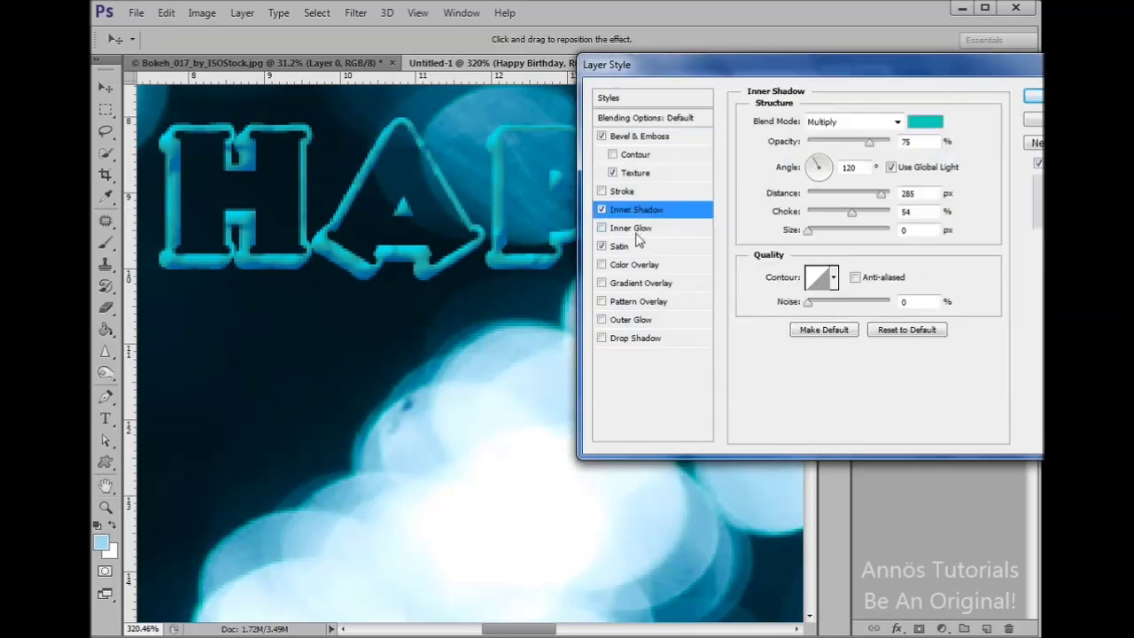
{"action": "left_click", "coordinate": [635, 247]}
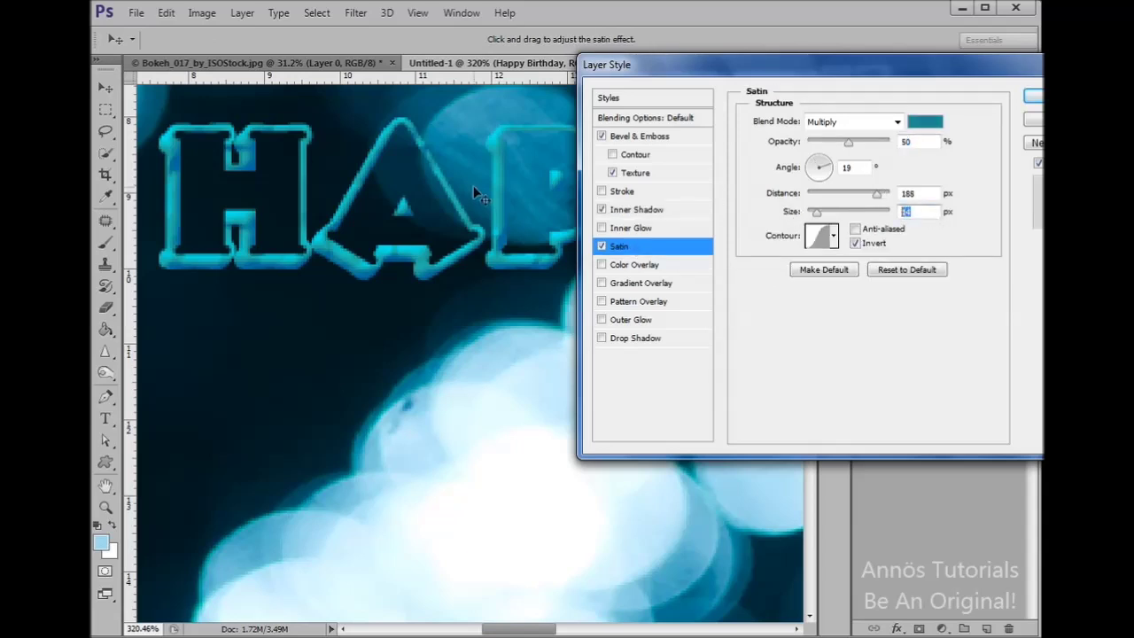
{"action": "type", "text": "68"}
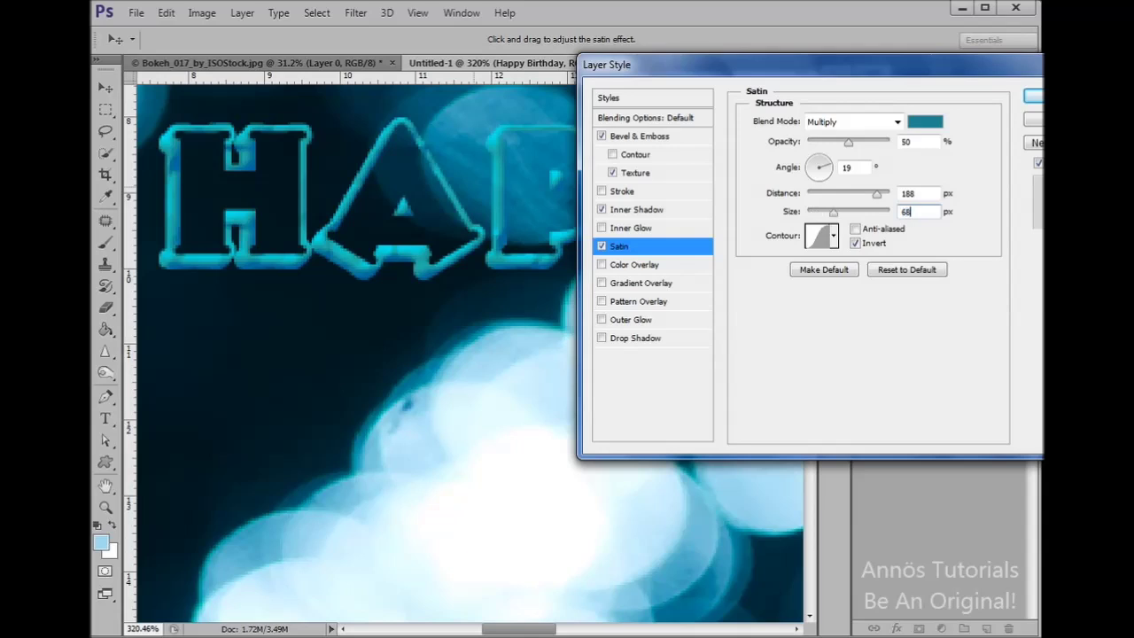
{"action": "key", "text": "Return"}
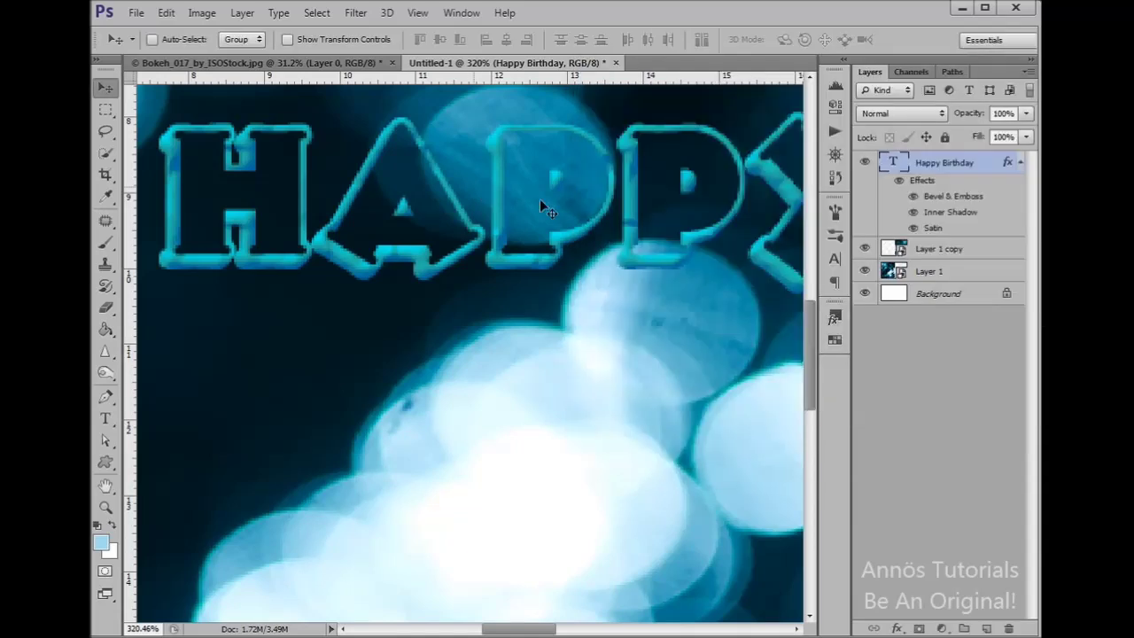
{"action": "key", "text": "h"}
{"action": "double_click", "coordinate": [1005, 164]}
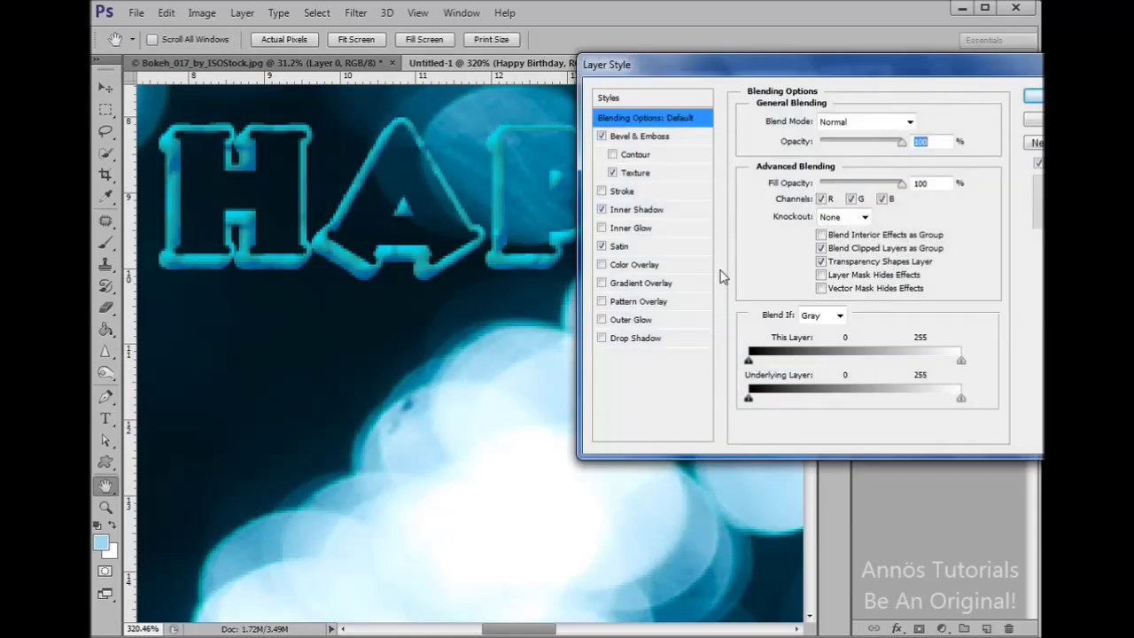
{"action": "left_click", "coordinate": [638, 247]}
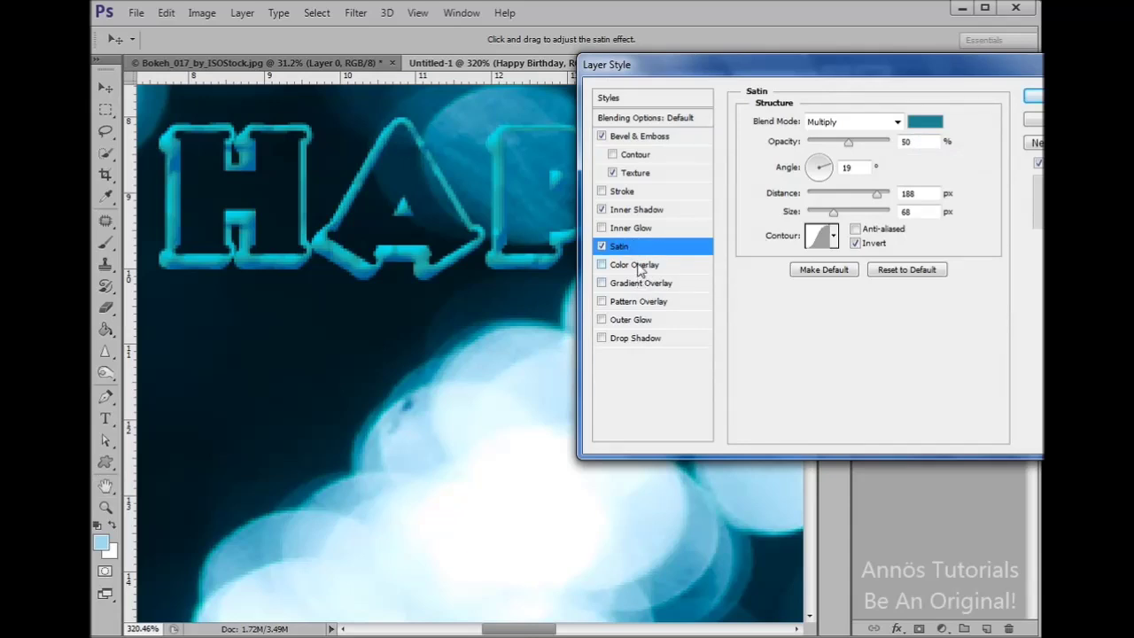
{"action": "left_click", "coordinate": [602, 265]}
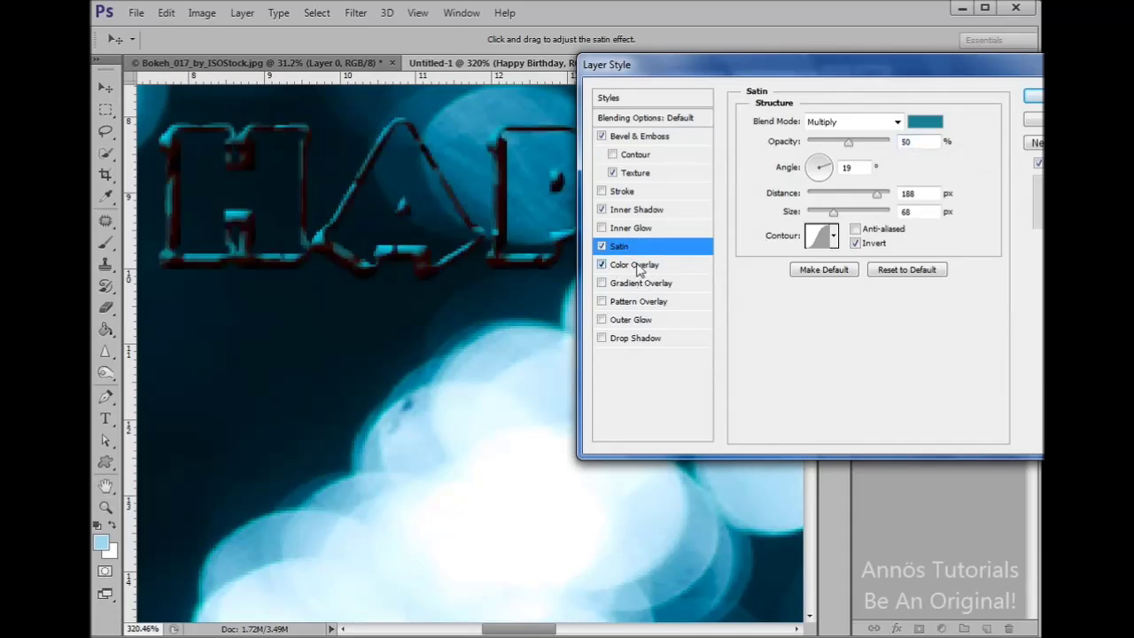
Step: Tint the lettering with a teal 2f7079 Color Overlay, then enable Outer Glow
{"action": "left_click", "coordinate": [638, 266]}
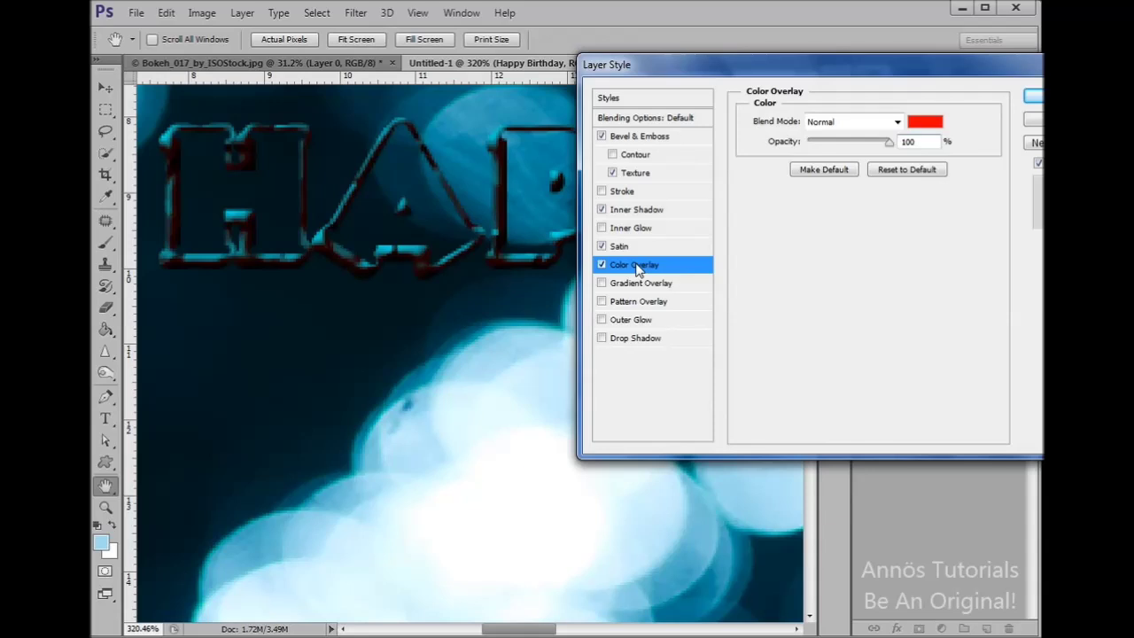
{"action": "left_click", "coordinate": [927, 124]}
{"action": "double_click", "coordinate": [329, 382]}
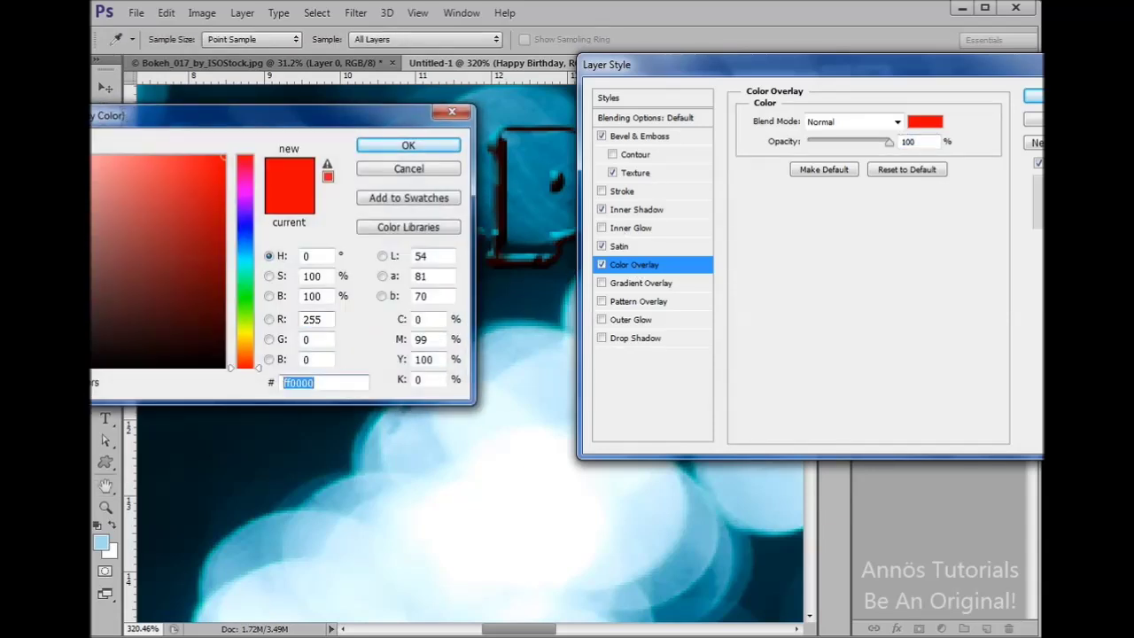
{"action": "type", "text": "2f"}
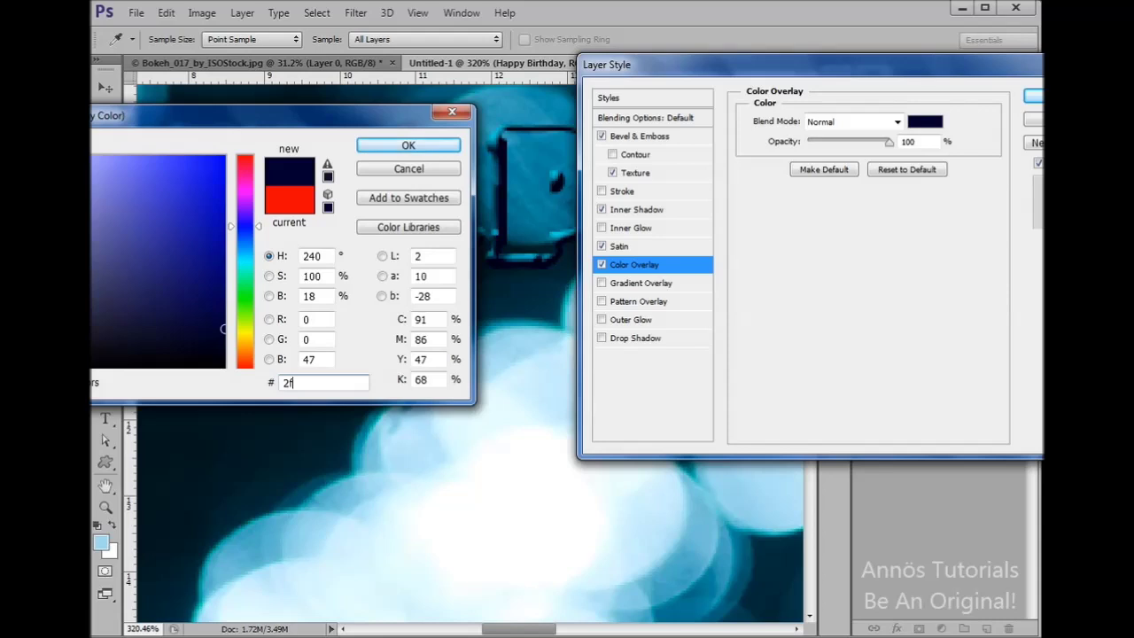
{"action": "type", "text": "707"}
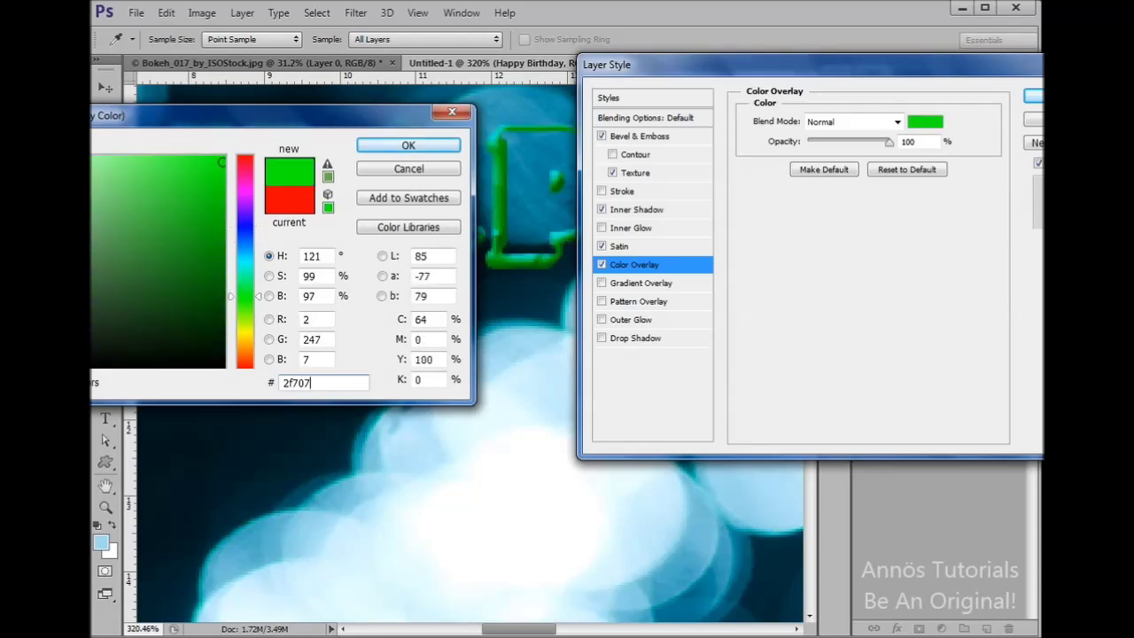
{"action": "type", "text": "9"}
{"action": "key", "text": "Return"}
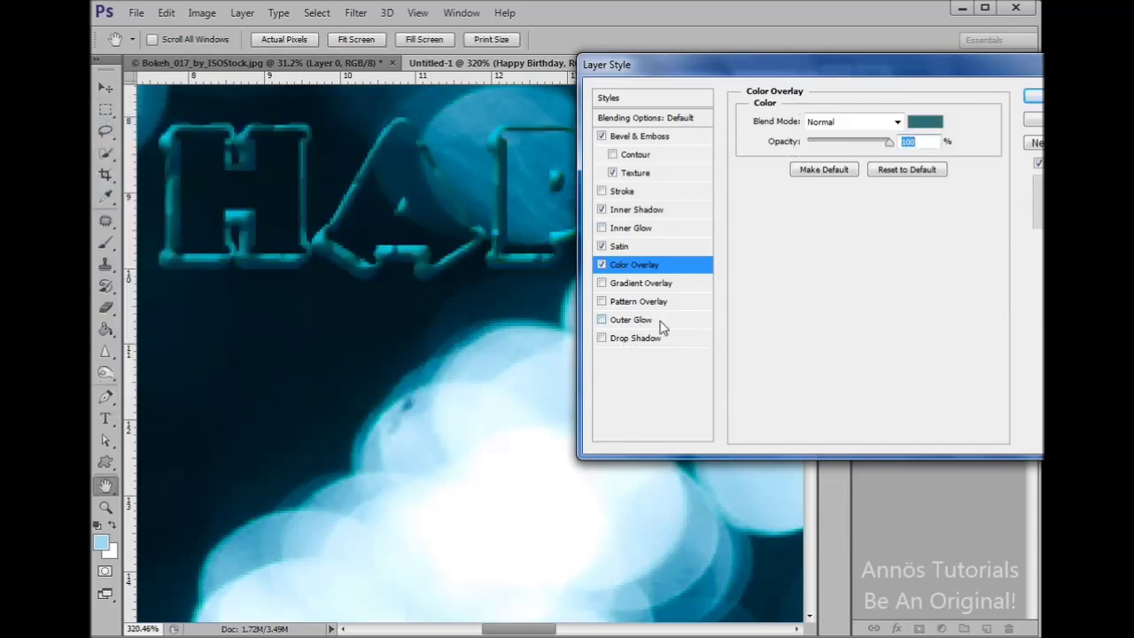
{"action": "left_click", "coordinate": [616, 320]}
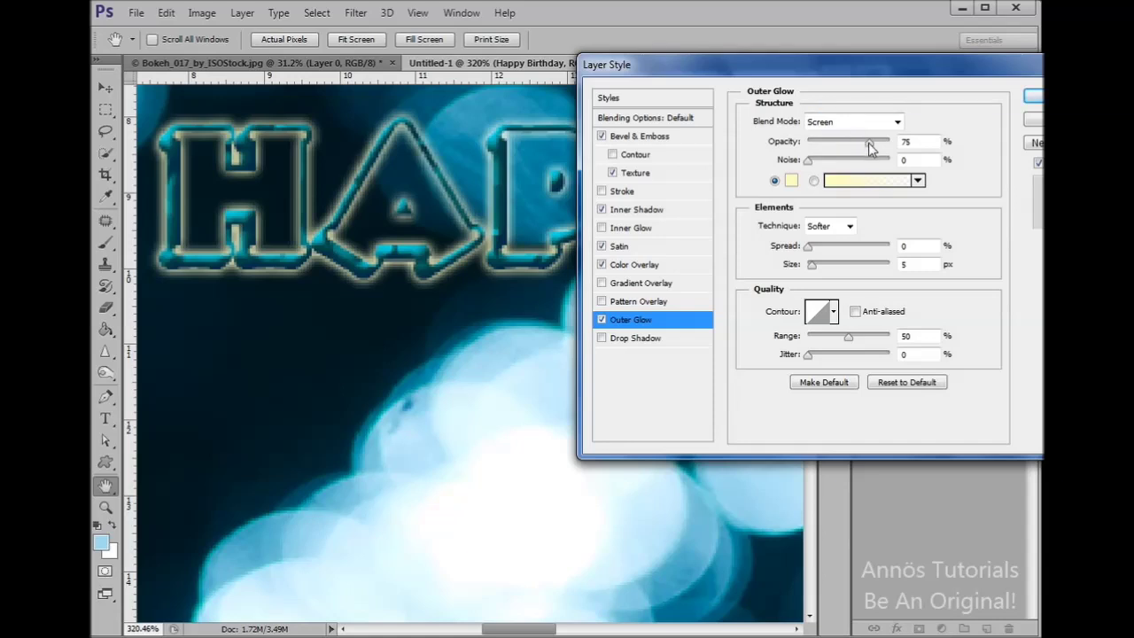
Step: Raise the Outer Glow to 100% opacity with noise 9, toggling it off and on to compare
{"action": "left_click_drag", "start_coordinate": [870, 148], "coordinate": [891, 144]}
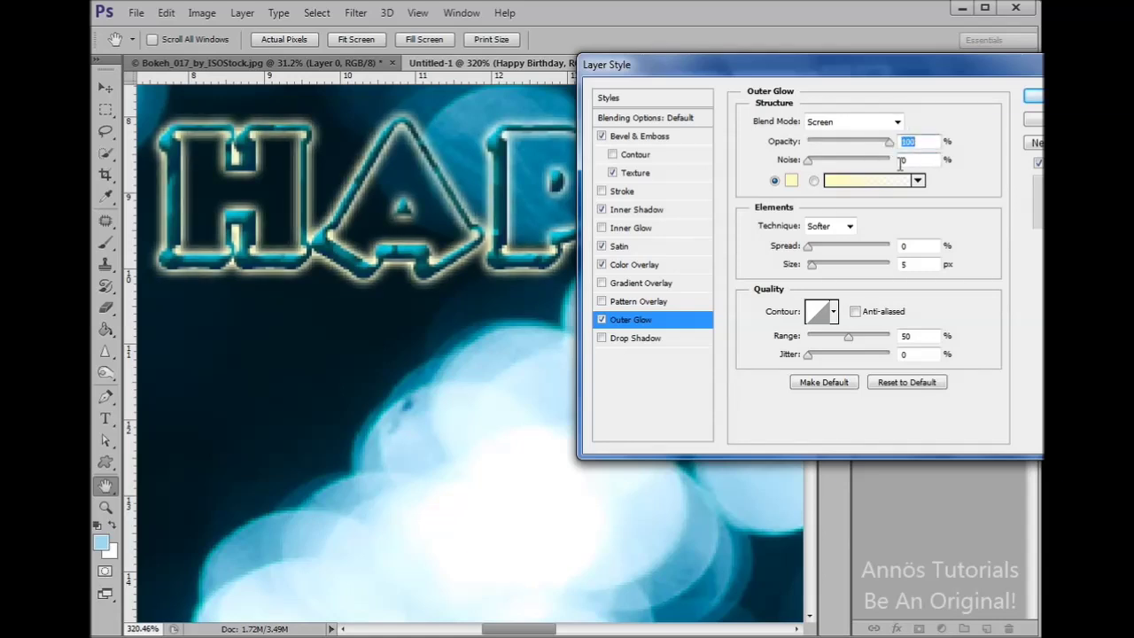
{"action": "left_click_drag", "start_coordinate": [787, 159], "coordinate": [794, 159]}
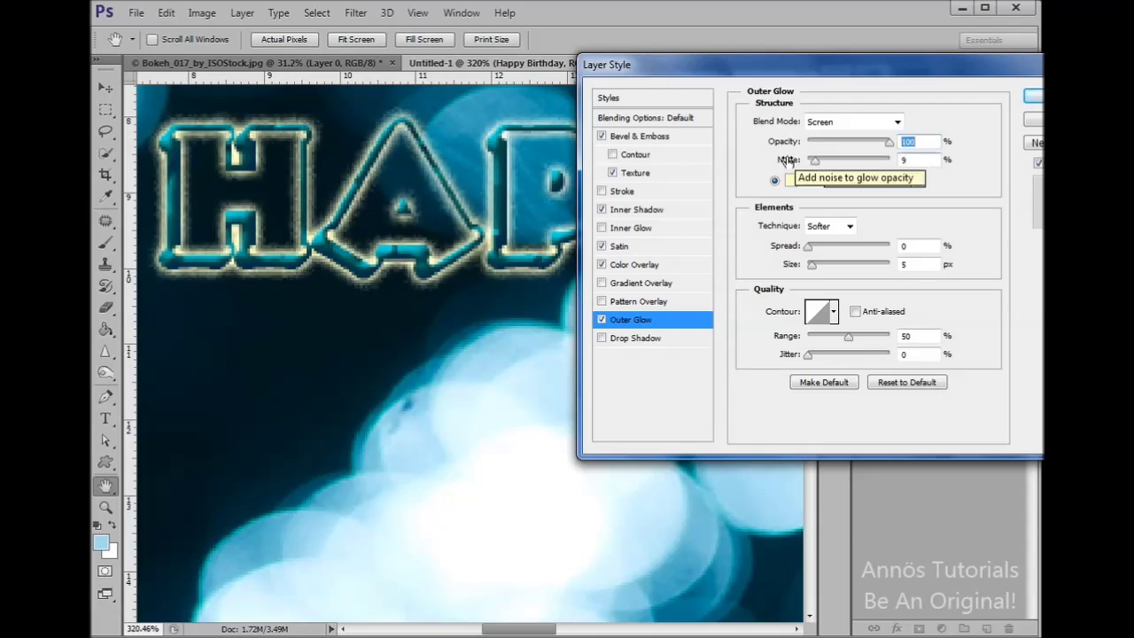
{"action": "left_click", "coordinate": [601, 320]}
{"action": "left_click", "coordinate": [602, 320]}
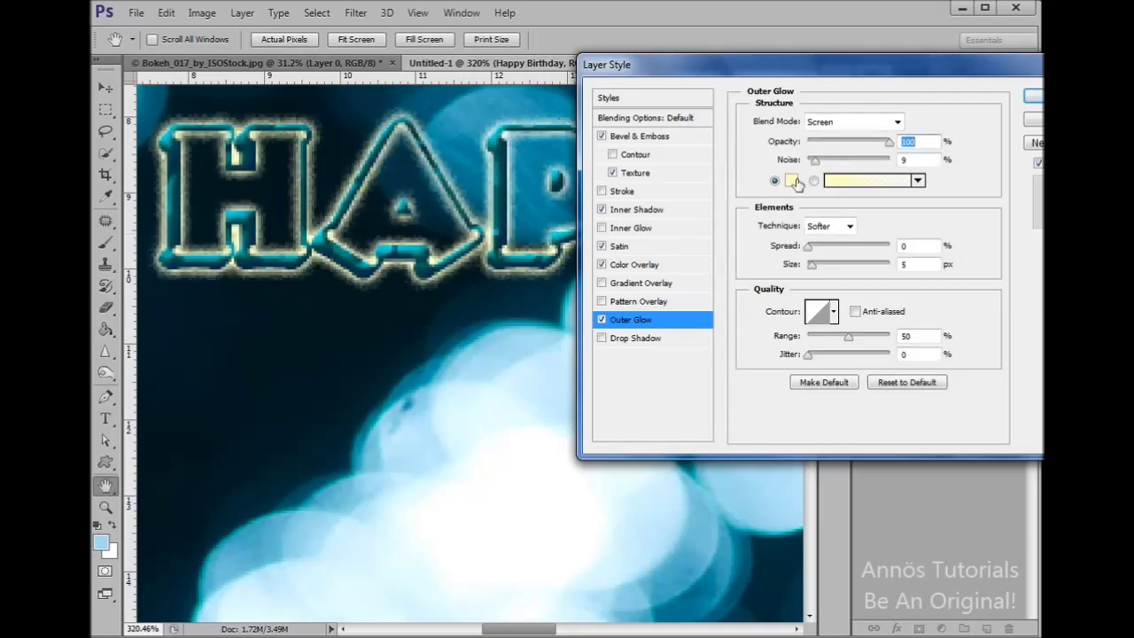
Step: Change the Outer Glow colour from pale yellow to pale bluish white eff0ff
{"action": "left_click", "coordinate": [793, 181]}
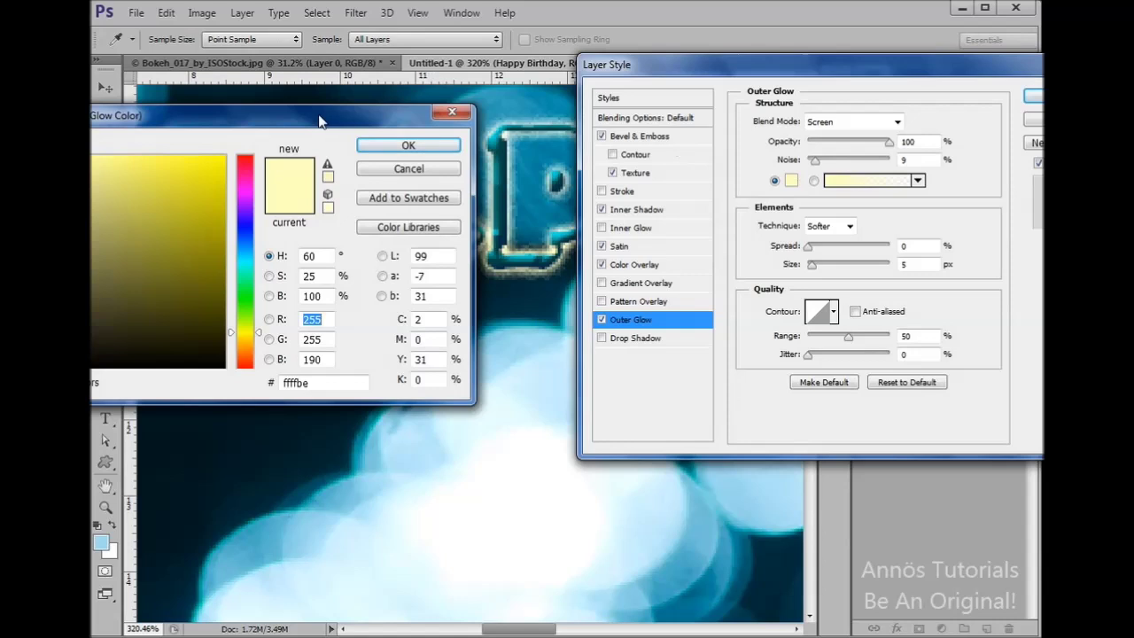
{"action": "left_click_drag", "start_coordinate": [320, 119], "coordinate": [808, 110]}
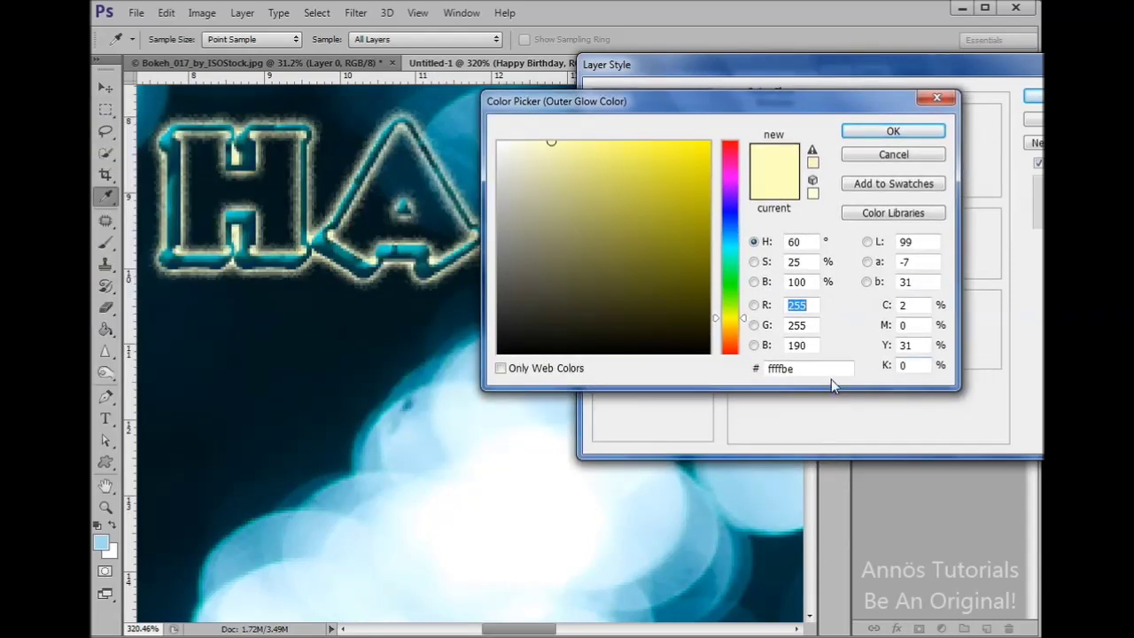
{"action": "type", "text": "7"}
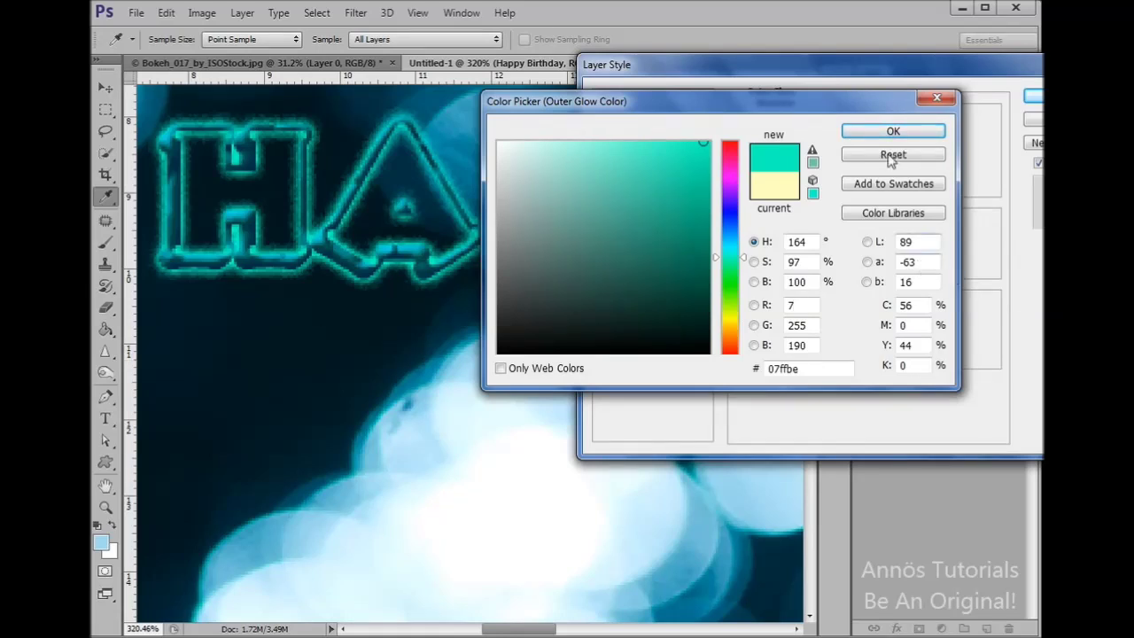
{"action": "left_click", "coordinate": [926, 156], "text": "alt"}
{"action": "left_click", "coordinate": [820, 366]}
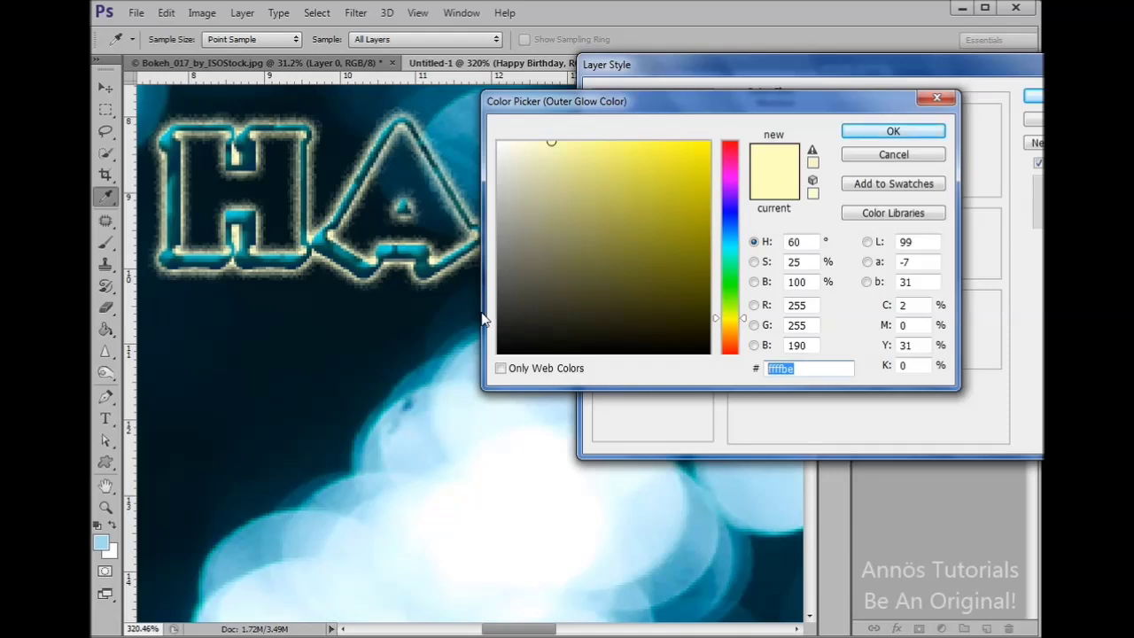
{"action": "type", "text": "e"}
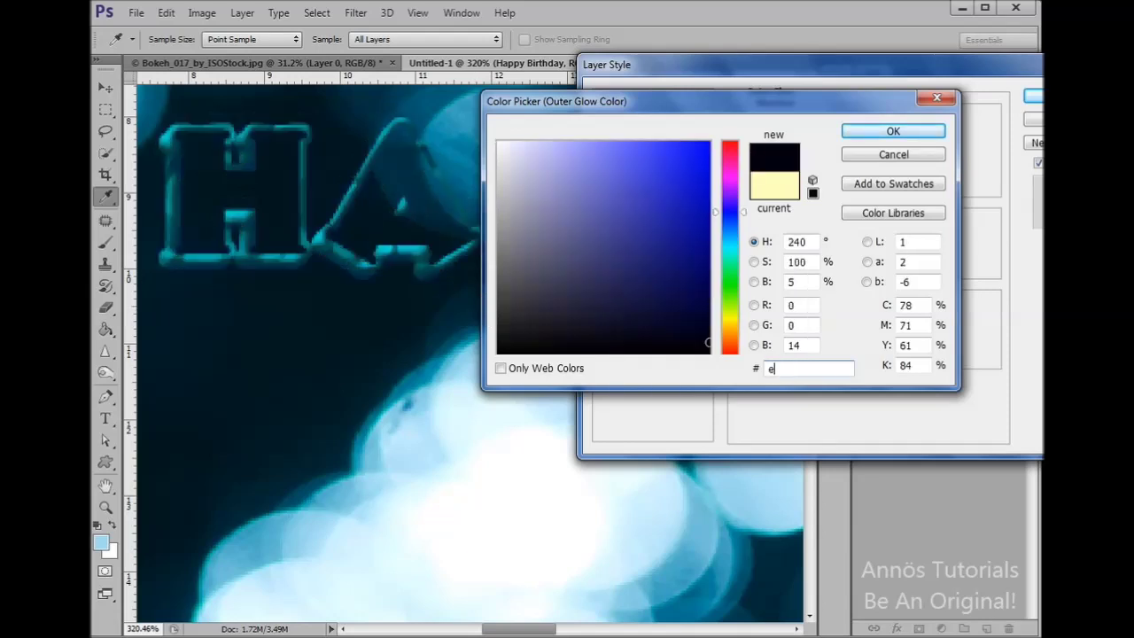
{"action": "type", "text": "ff"}
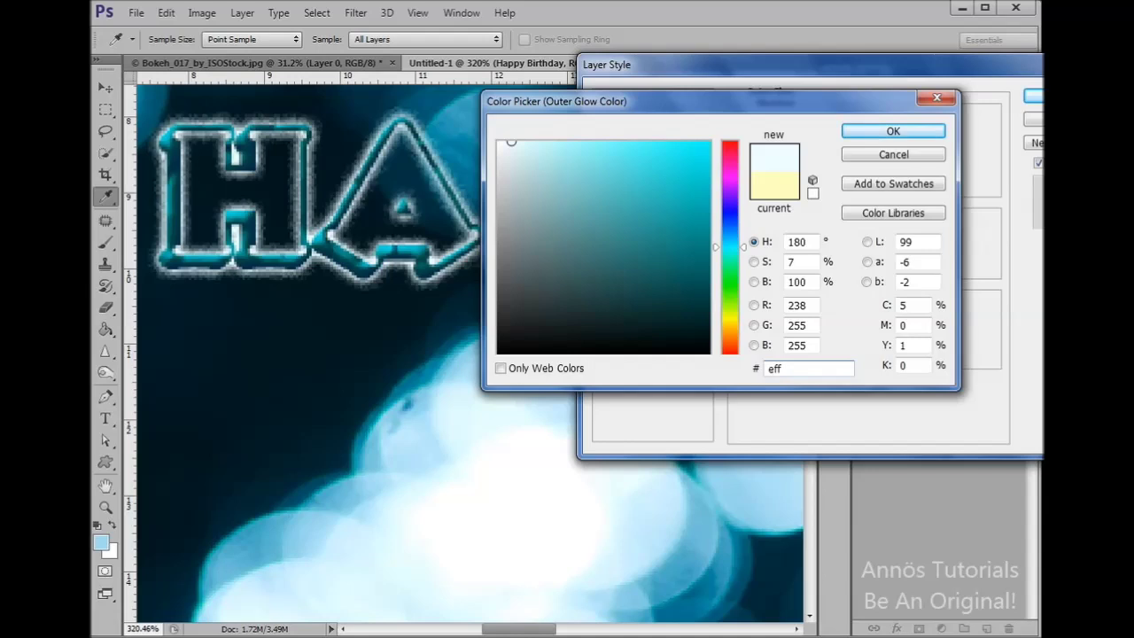
{"action": "type", "text": "0ff"}
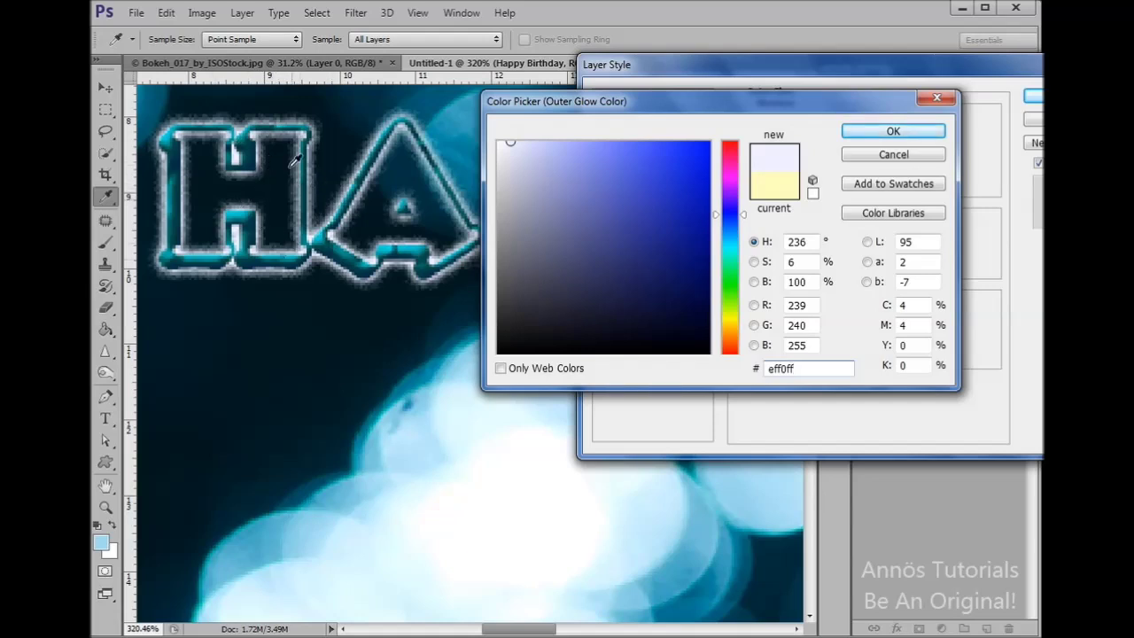
{"action": "left_click", "coordinate": [890, 131]}
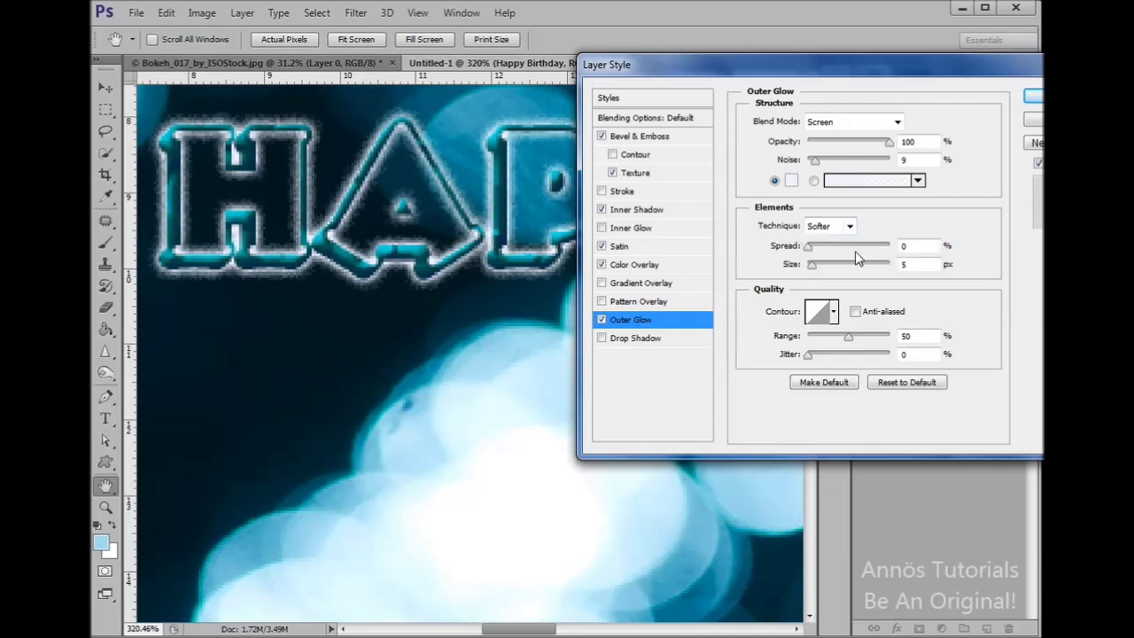
Step: Set the Outer Glow spread to 50% and apply the layer style
{"action": "left_click_drag", "start_coordinate": [795, 248], "coordinate": [803, 253]}
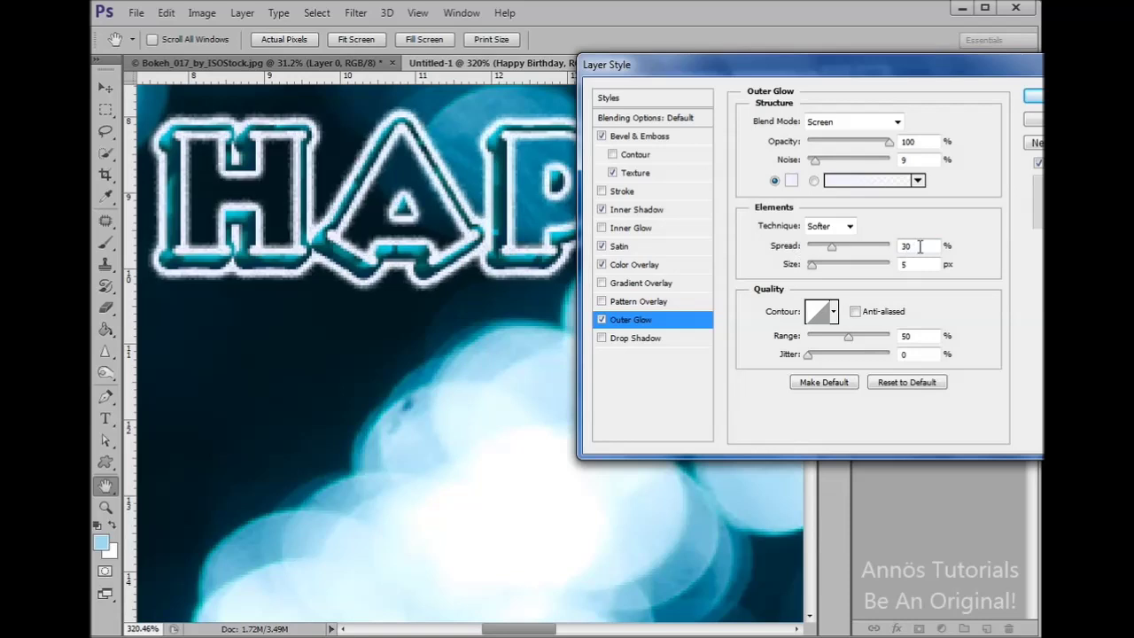
{"action": "type", "text": "50"}
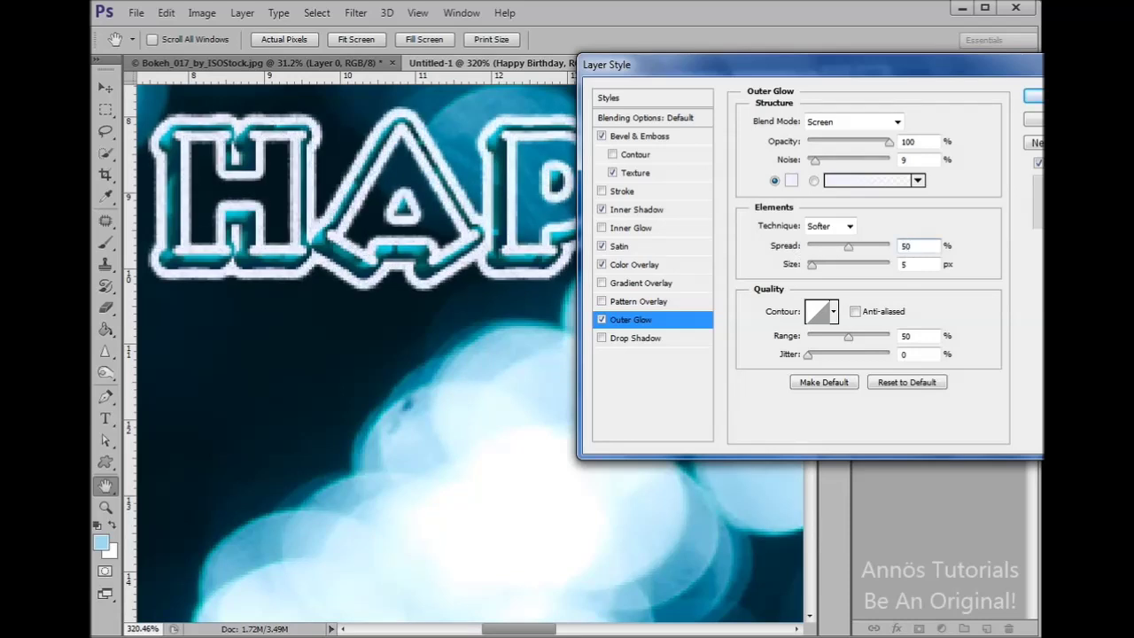
{"action": "key", "text": "Return"}
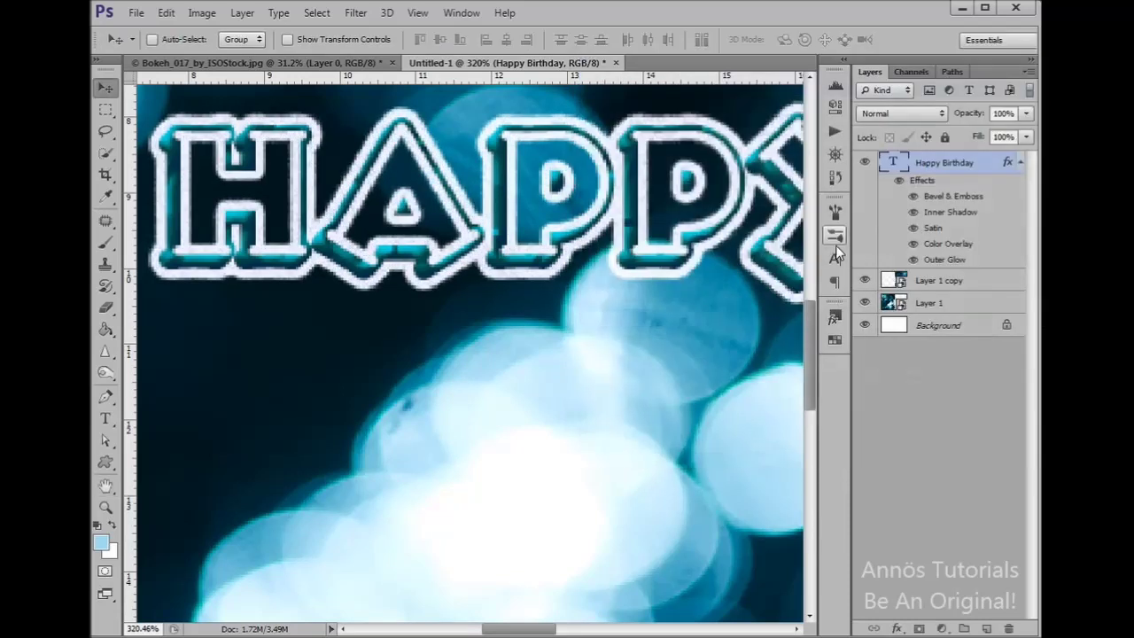
Step: Reopen the layer style, shrink the Outer Glow size to 3 px, and switch on Drop Shadow
{"action": "double_click", "coordinate": [1010, 165]}
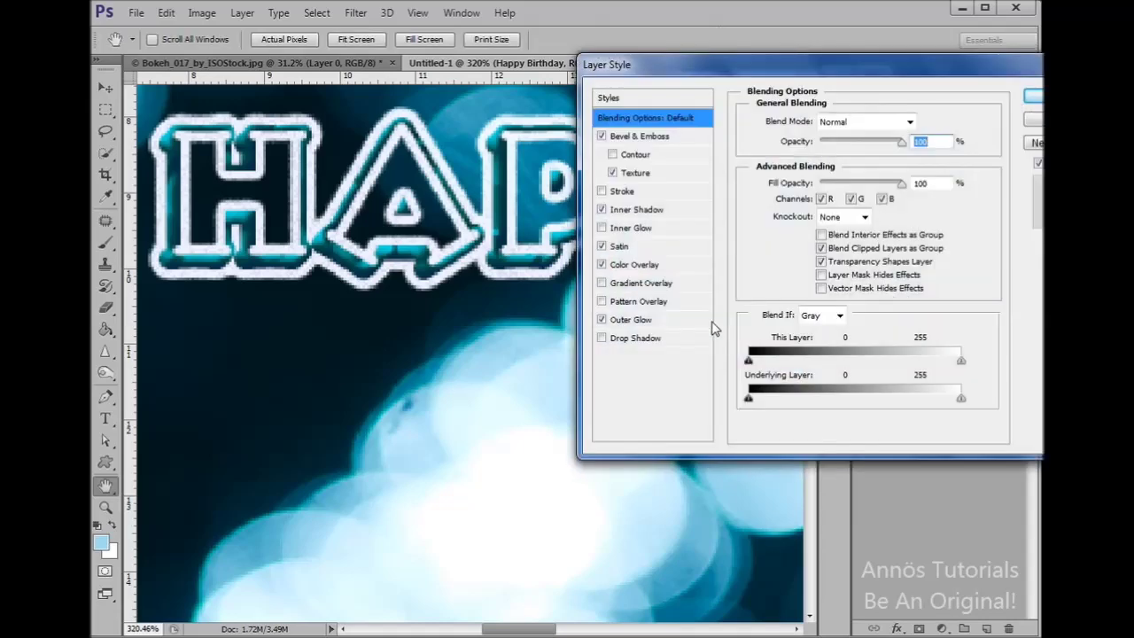
{"action": "left_click", "coordinate": [647, 319]}
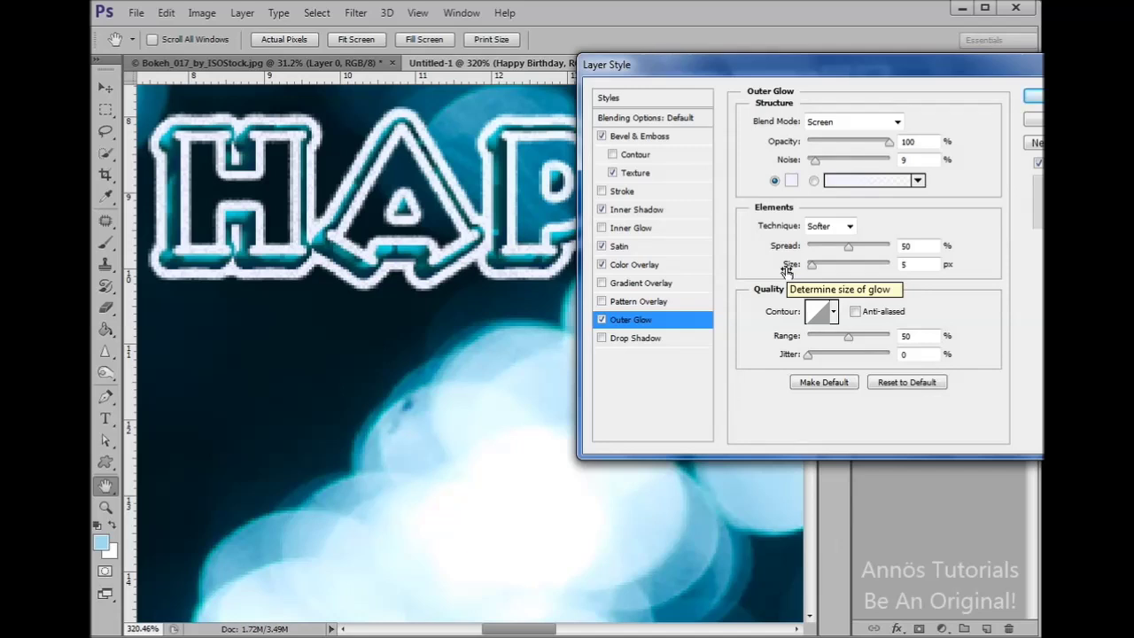
{"action": "double_click", "coordinate": [905, 264]}
{"action": "type", "text": "3"}
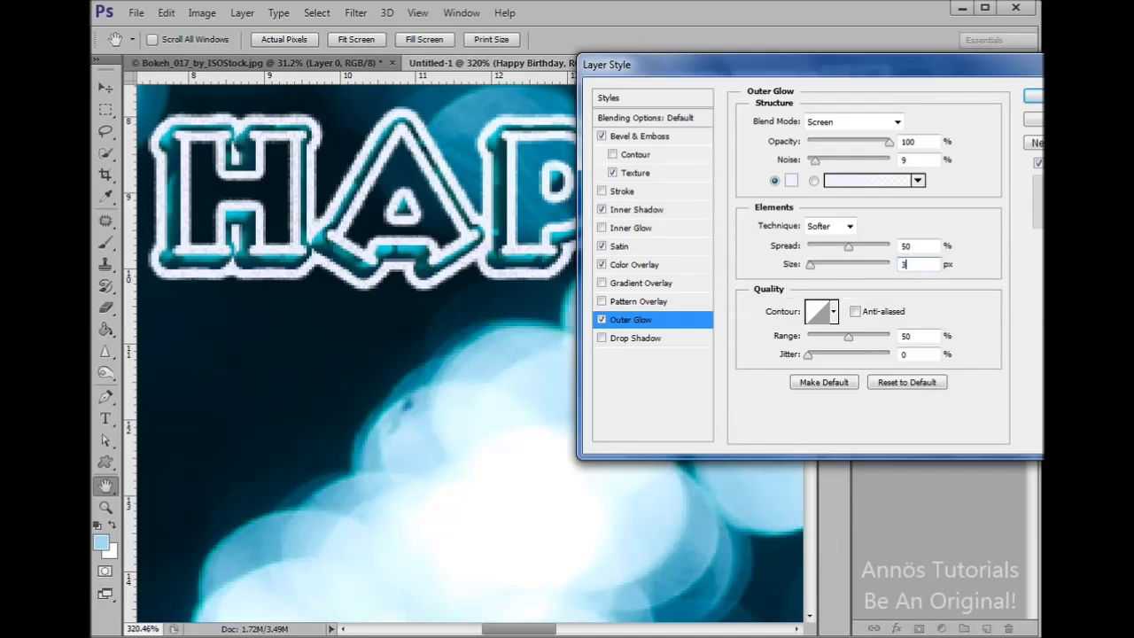
{"action": "key", "text": "Tab"}
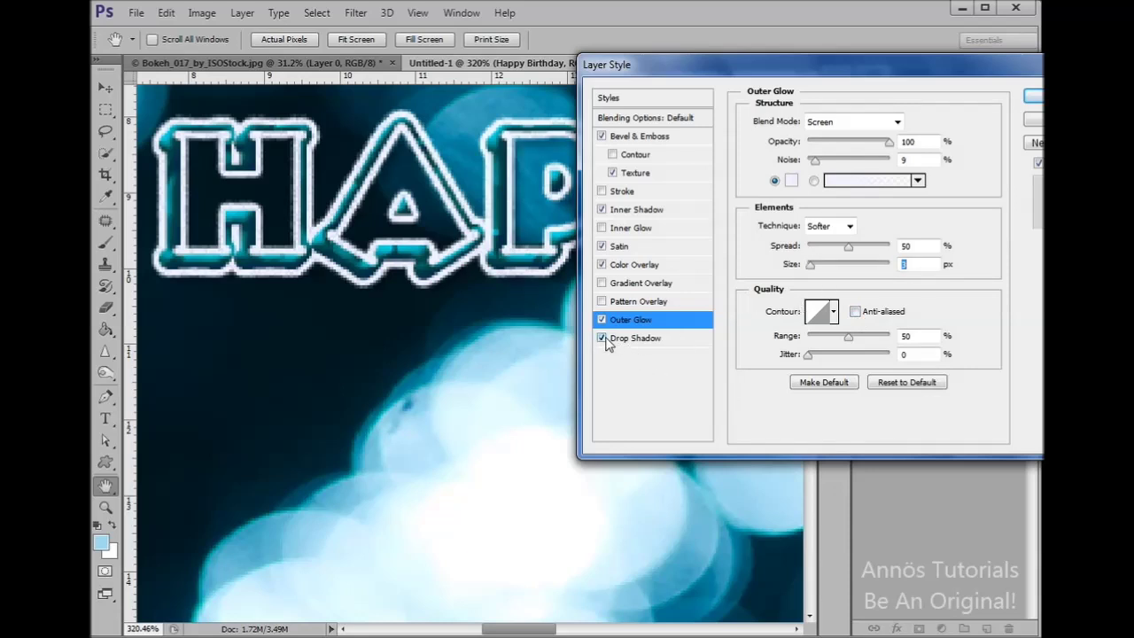
{"action": "left_click", "coordinate": [636, 339]}
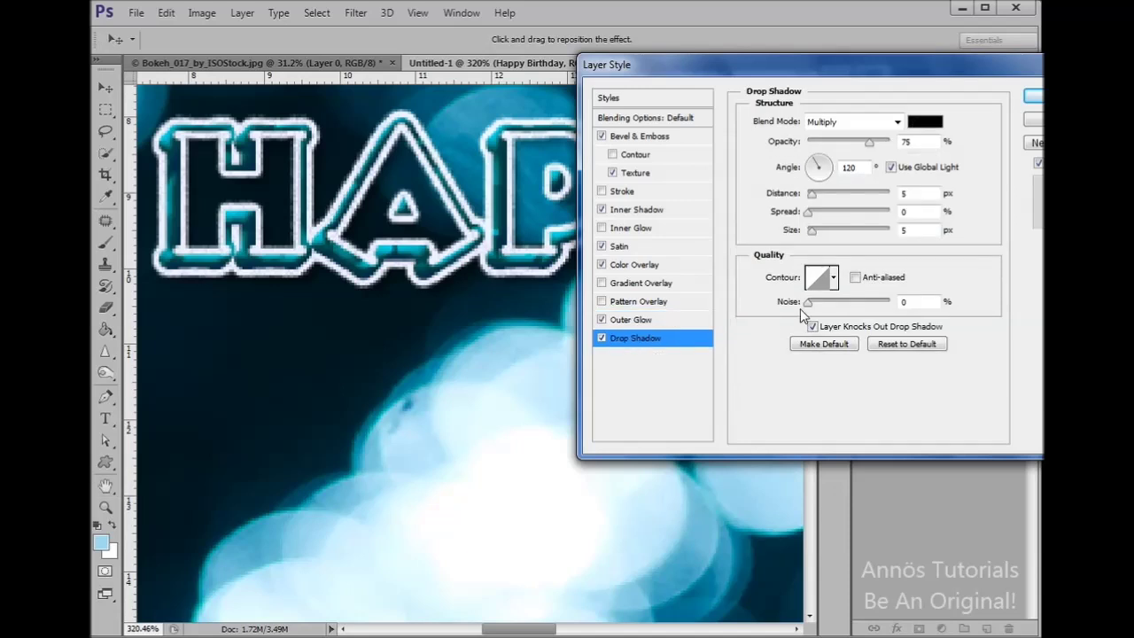
Step: Make the drop shadow white with Normal blending at 50% opacity, and turn off Use Global Light
{"action": "double_click", "coordinate": [907, 142]}
{"action": "type", "text": "50"}
{"action": "left_click", "coordinate": [808, 122]}
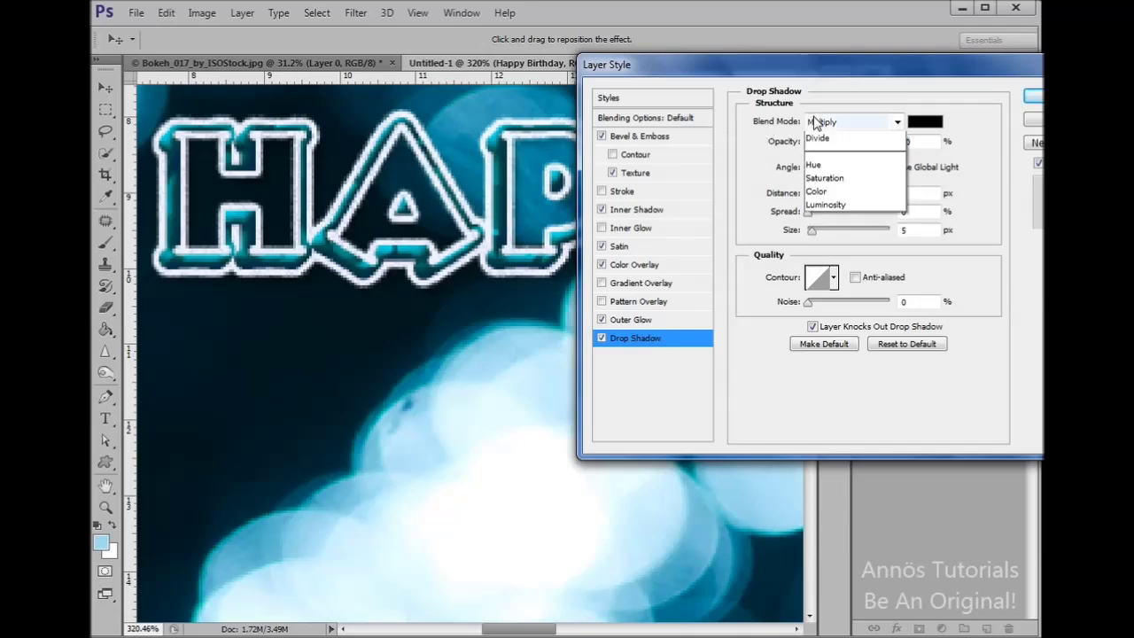
{"action": "left_click", "coordinate": [833, 135]}
{"action": "left_click", "coordinate": [925, 122]}
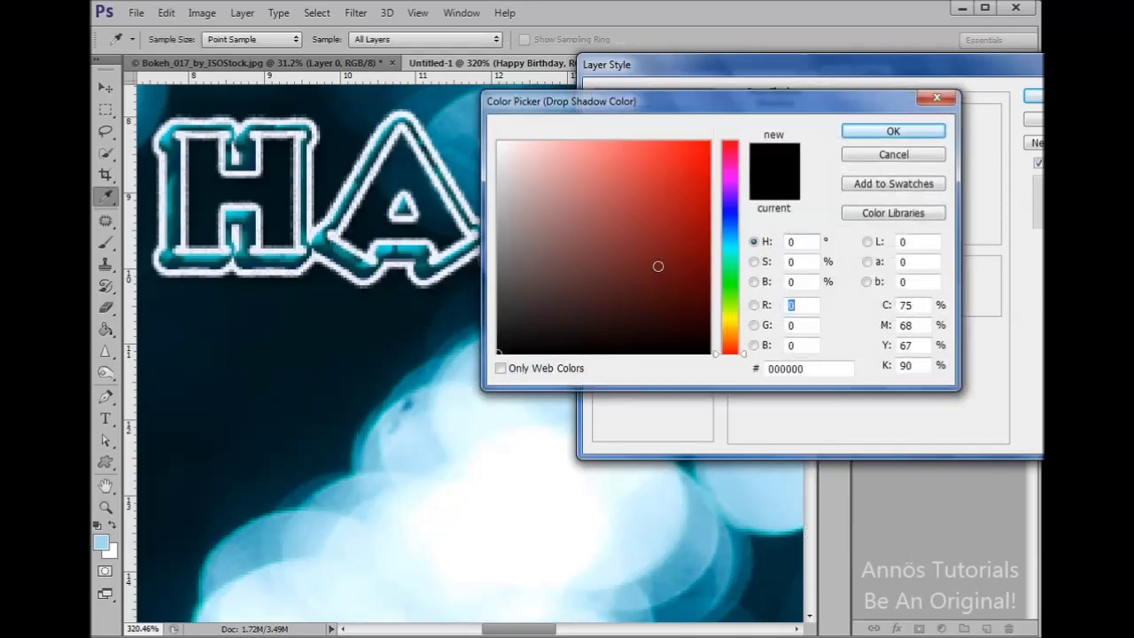
{"action": "left_click_drag", "start_coordinate": [659, 266], "coordinate": [498, 140]}
{"action": "key", "text": "Return"}
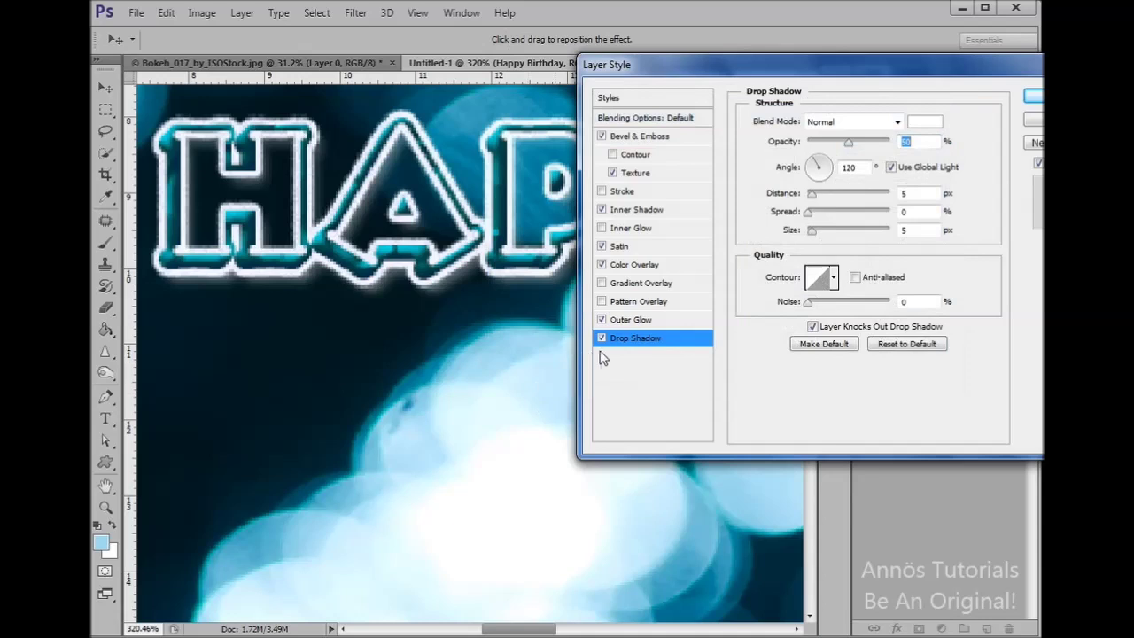
{"action": "left_click", "coordinate": [601, 337]}
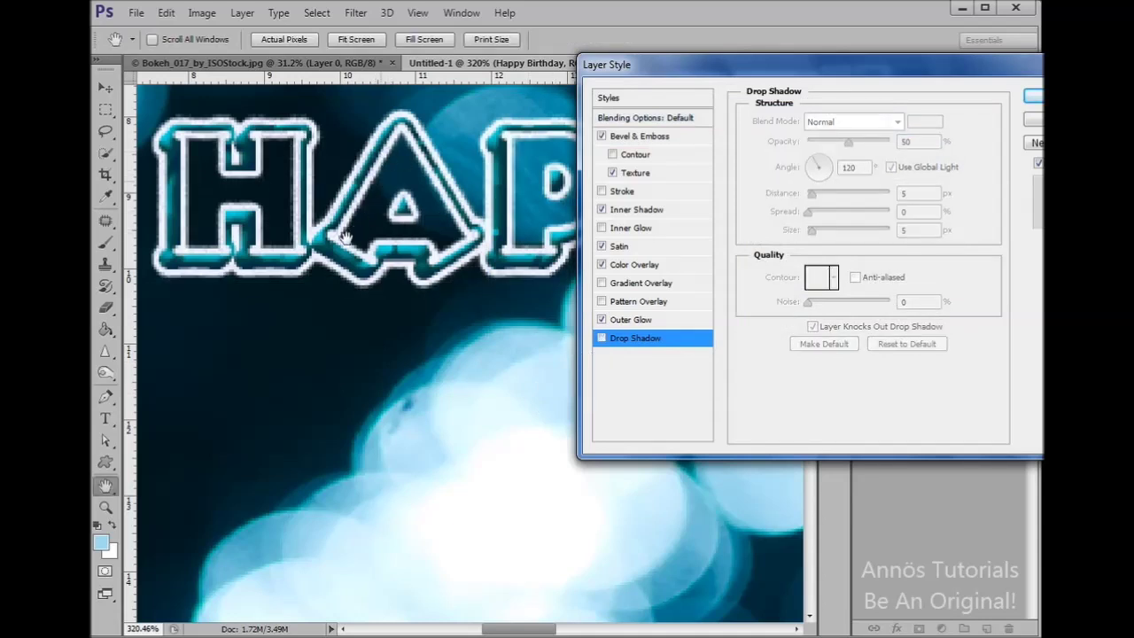
{"action": "left_click", "coordinate": [602, 337]}
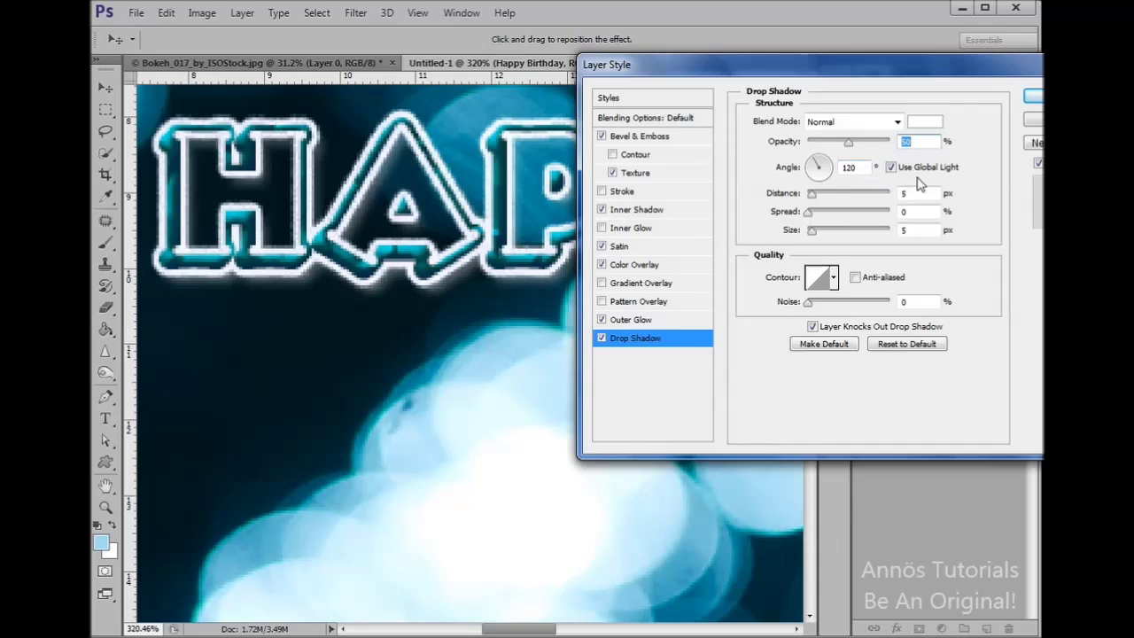
{"action": "left_click", "coordinate": [890, 167]}
Step: Set the drop shadow angle to -74°, distance 3, spread 10 and size 12
{"action": "type", "text": "-74"}
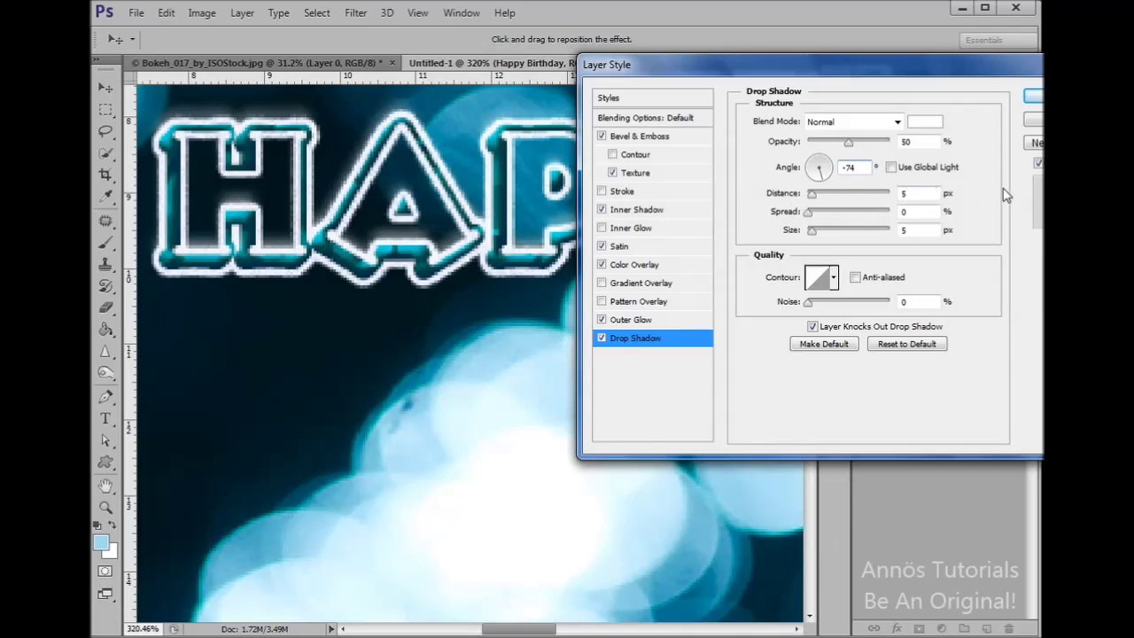
{"action": "double_click", "coordinate": [908, 193]}
{"action": "type", "text": "3"}
{"action": "key", "text": "Tab"}
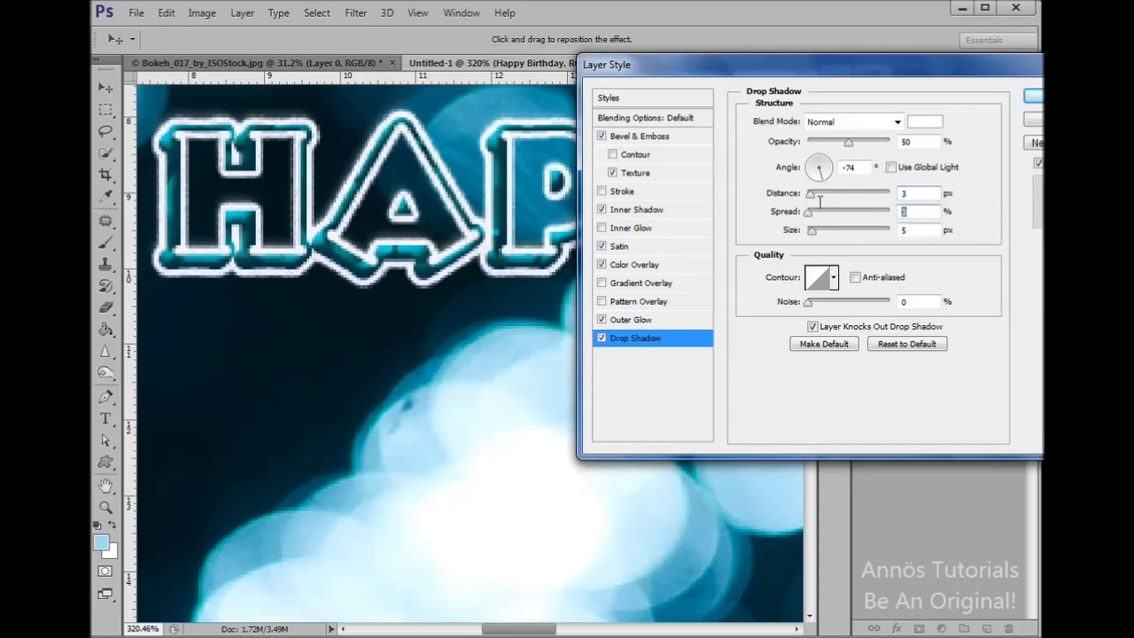
{"action": "type", "text": "10"}
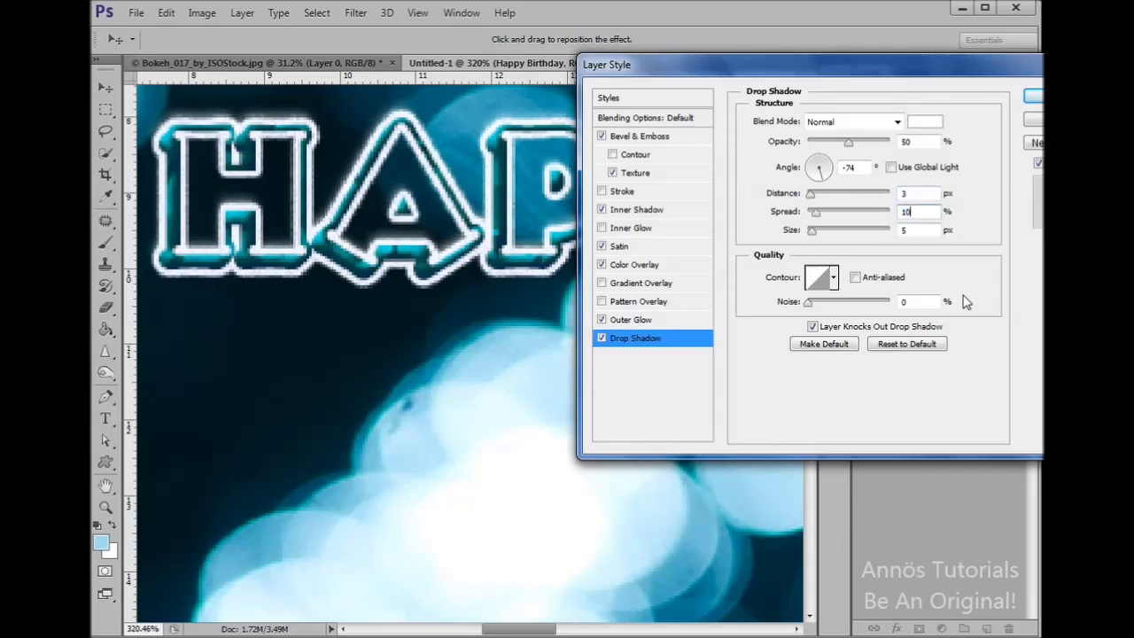
{"action": "double_click", "coordinate": [929, 230]}
{"action": "type", "text": "12"}
Step: Give the shadow a Gaussian contour, apply the layer style, and fit the canvas on screen
{"action": "left_click", "coordinate": [833, 278]}
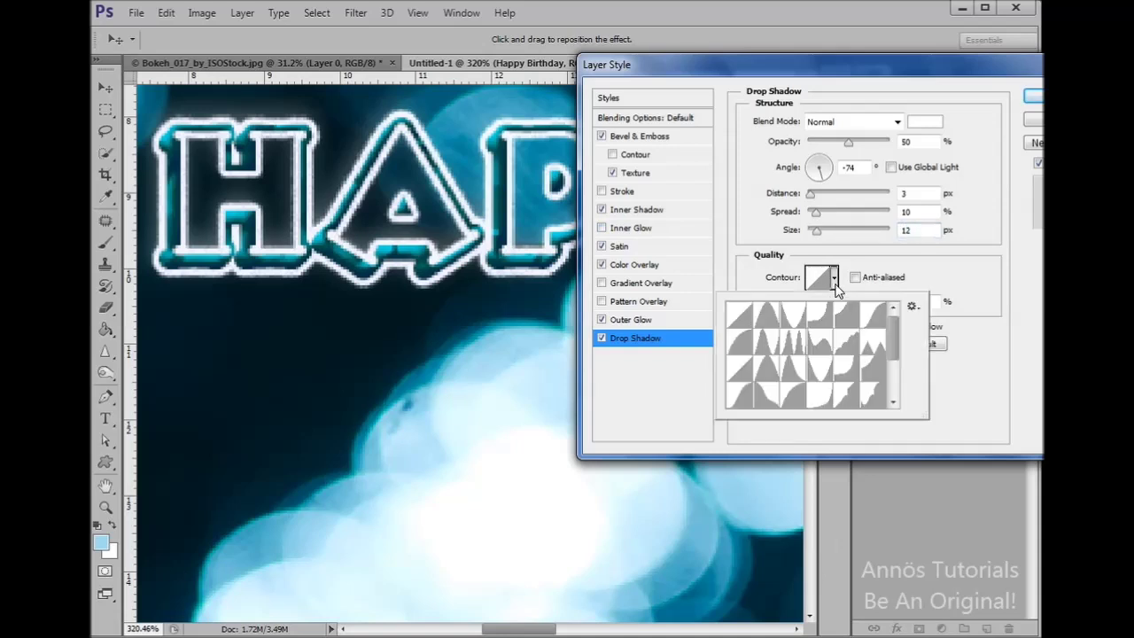
{"action": "left_click", "coordinate": [770, 324]}
{"action": "left_click", "coordinate": [767, 323]}
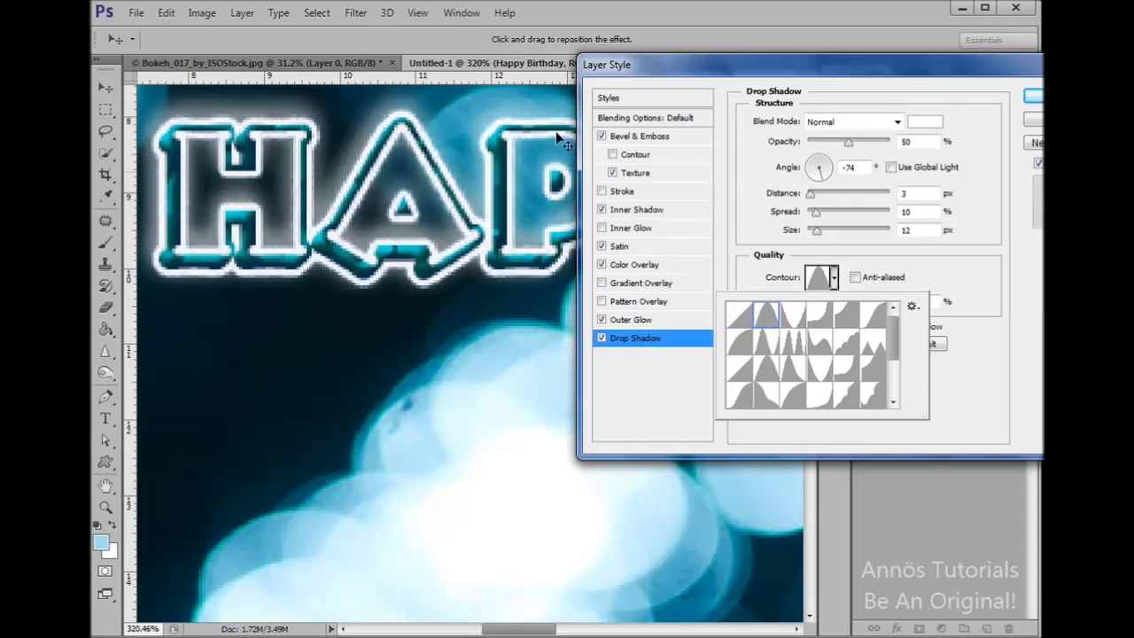
{"action": "left_click", "coordinate": [1033, 95]}
{"action": "left_click", "coordinate": [1033, 96]}
{"action": "key", "text": "ctrl+0"}
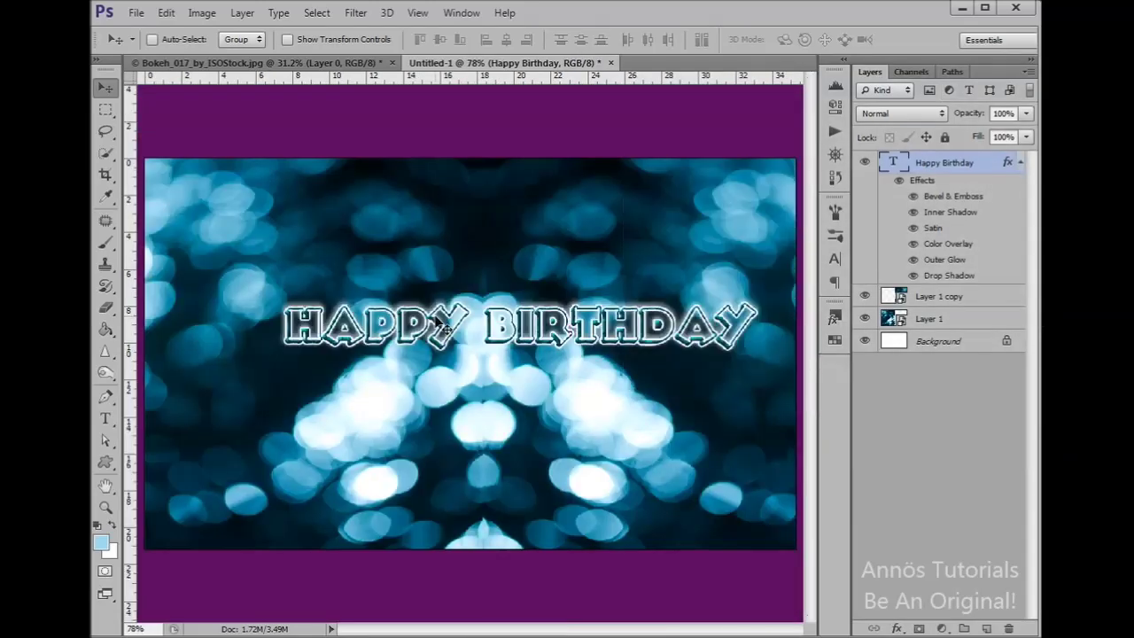
Step: Scale up the HAPPY BIRTHDAY text twice with Free Transform and recentre it on the background
{"action": "left_click_drag", "start_coordinate": [522, 339], "coordinate": [485, 358]}
{"action": "key", "text": "ctrl+t"}
{"action": "left_click_drag", "start_coordinate": [720, 319], "coordinate": [728, 314]}
{"action": "key", "text": "Return"}
{"action": "left_click_drag", "start_coordinate": [582, 357], "coordinate": [592, 350]}
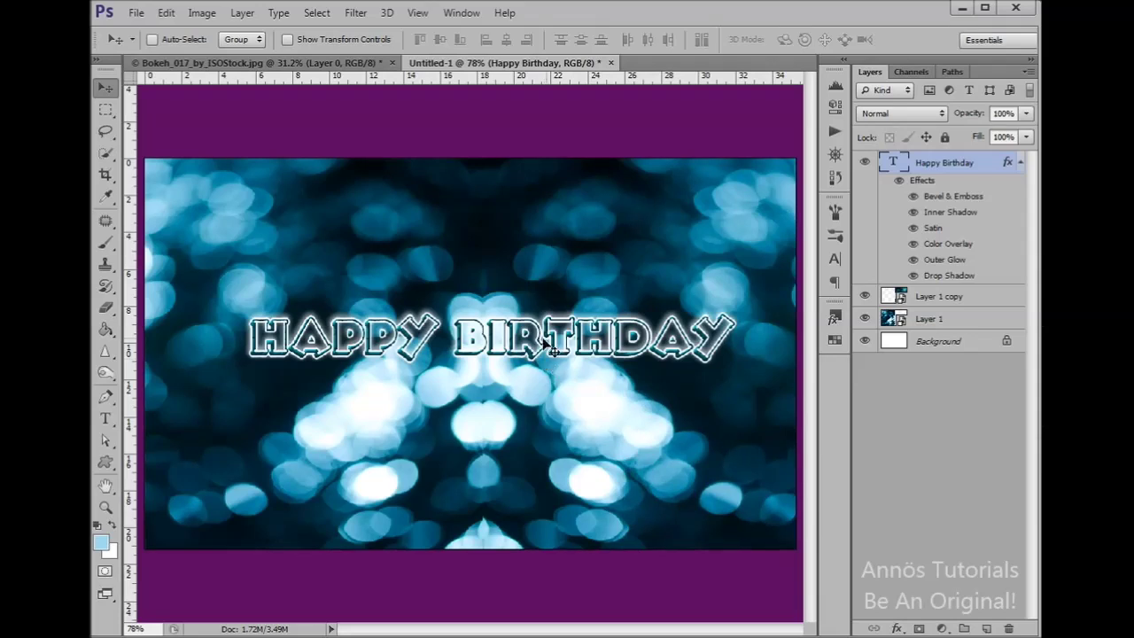
{"action": "key", "text": "ctrl+t"}
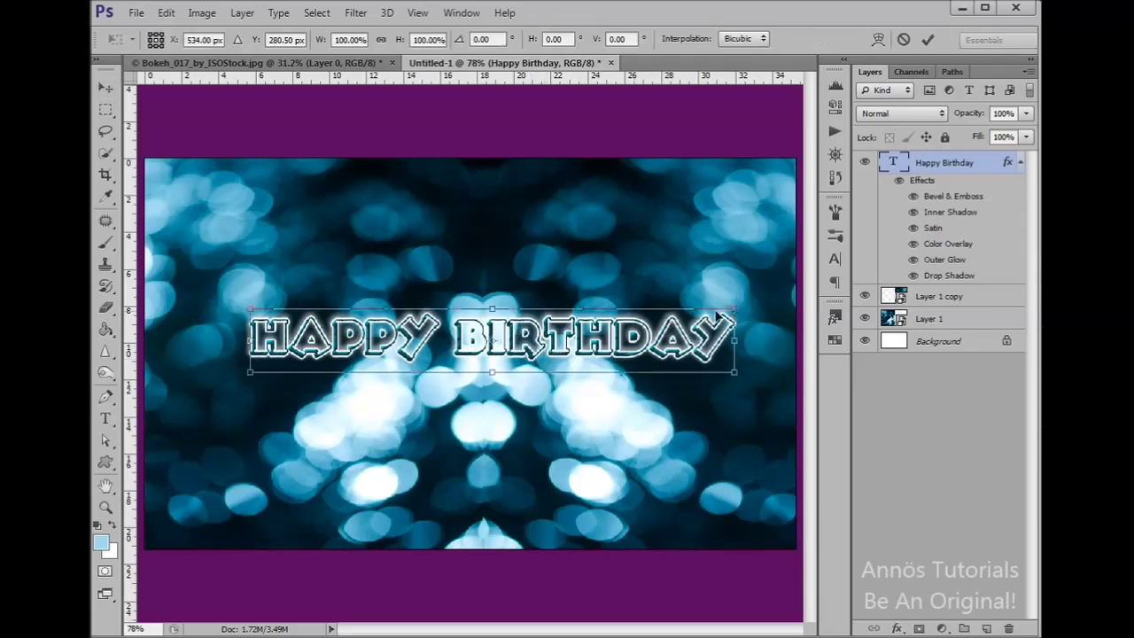
{"action": "left_click_drag", "start_coordinate": [741, 307], "coordinate": [754, 286]}
{"action": "key", "text": "Return"}
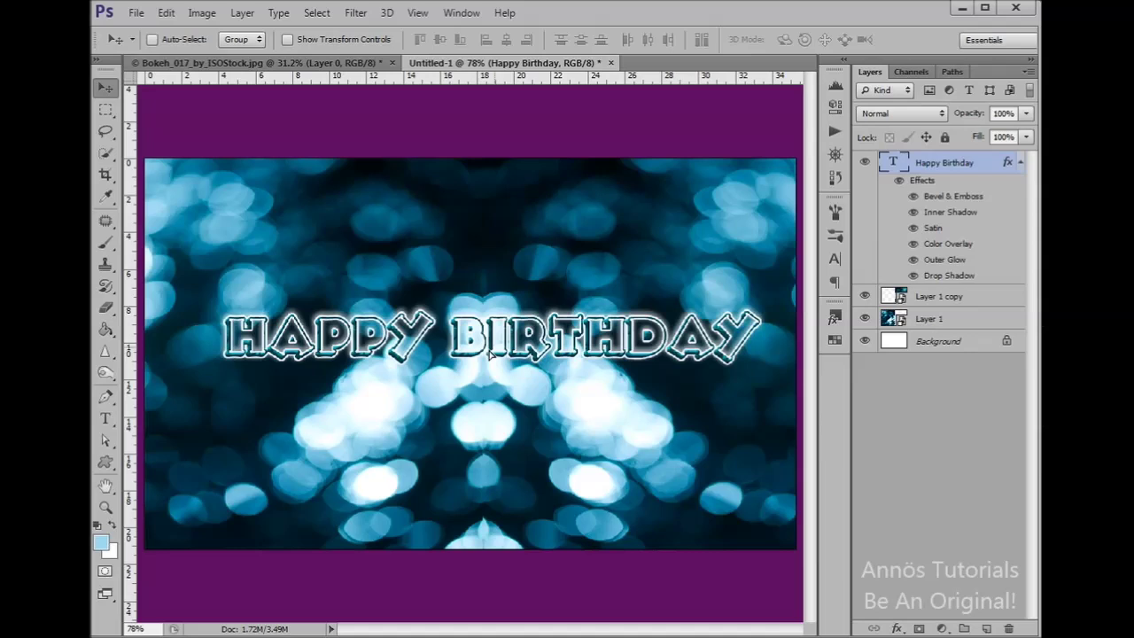
{"action": "left_click_drag", "start_coordinate": [488, 354], "coordinate": [499, 361]}
Step: Add a new text line 'Annös' below HAPPY BIRTHDAY
{"action": "key", "text": "t"}
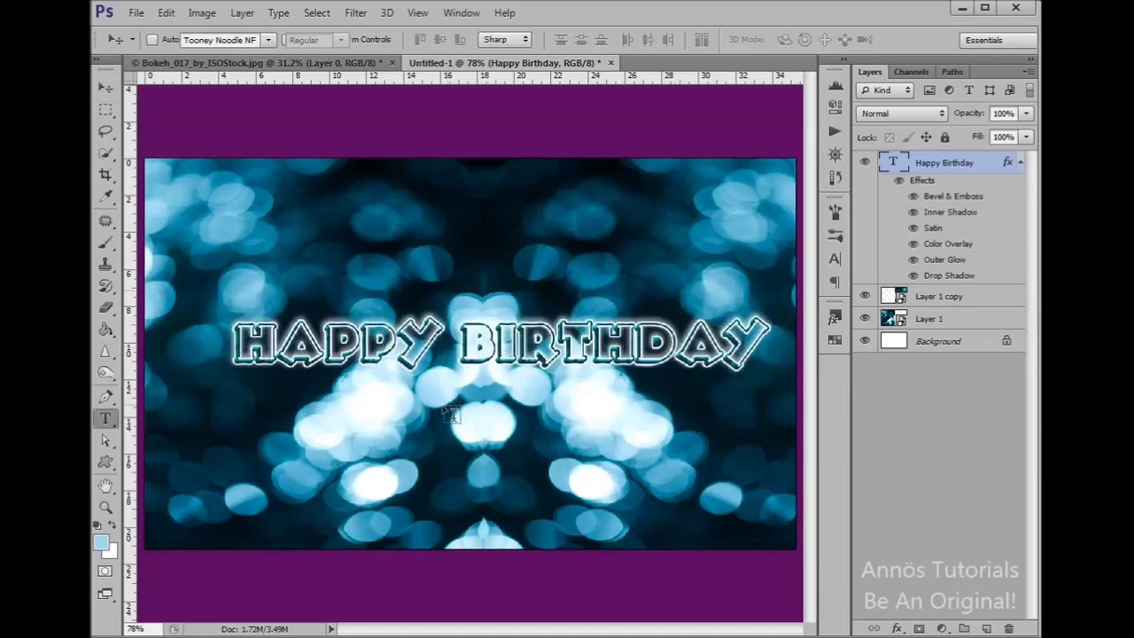
{"action": "left_click", "coordinate": [394, 404]}
{"action": "type", "text": "Annö"}
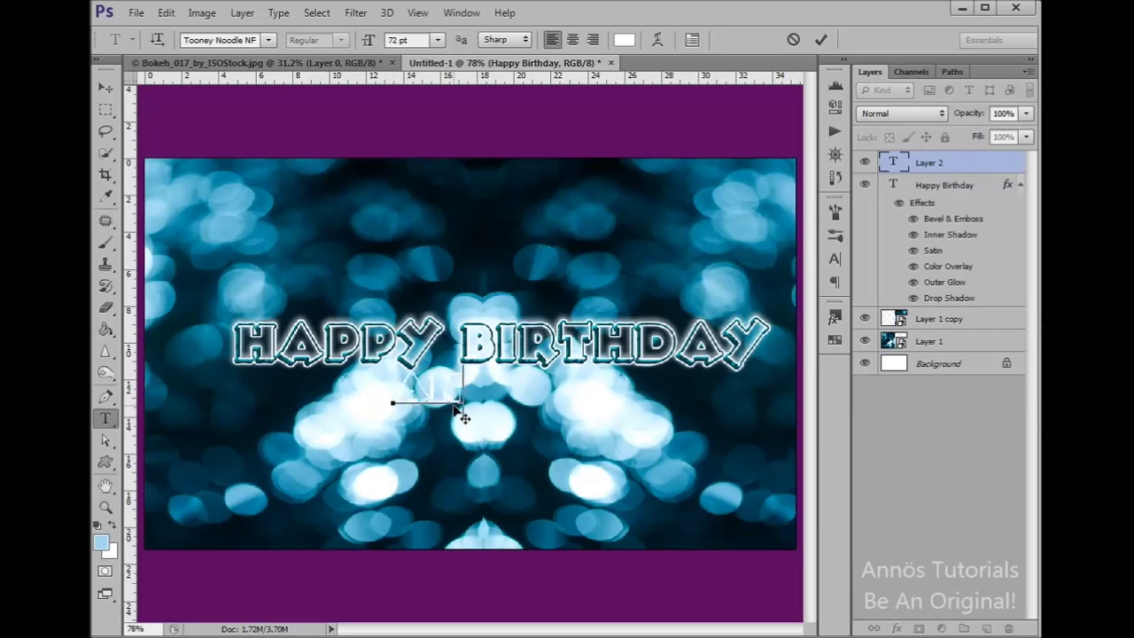
{"action": "type", "text": "s"}
{"action": "left_click", "coordinate": [821, 39]}
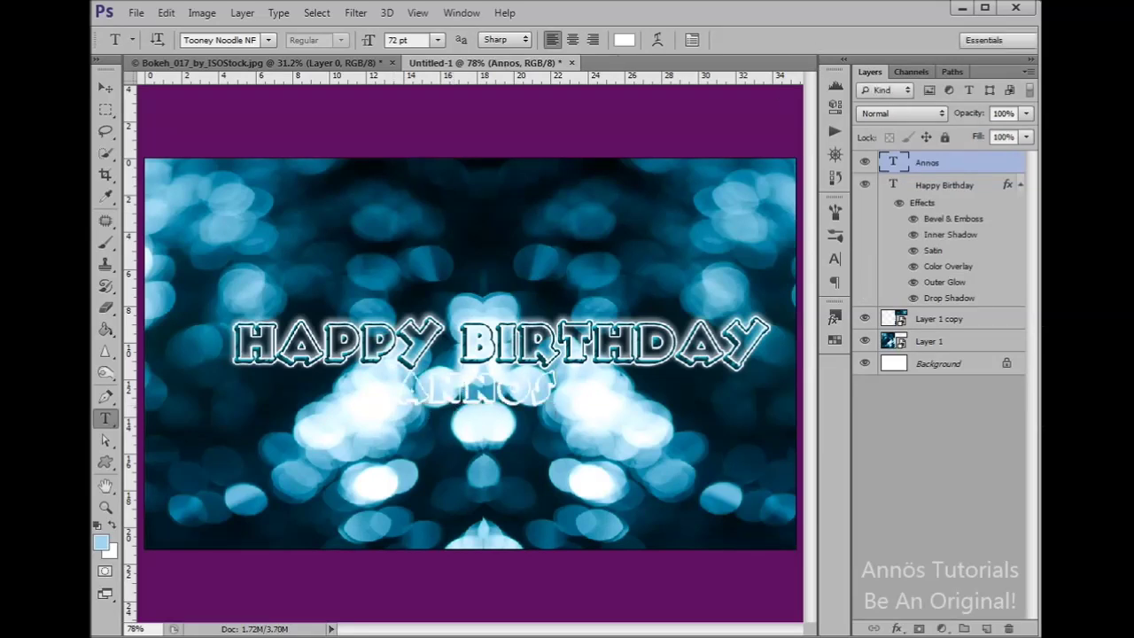
Step: Copy the HAPPY BIRTHDAY layer effects onto Annös and place it just beneath the heading
{"action": "left_click_drag", "start_coordinate": [1017, 203], "coordinate": [1002, 163]}
{"action": "key", "text": "v"}
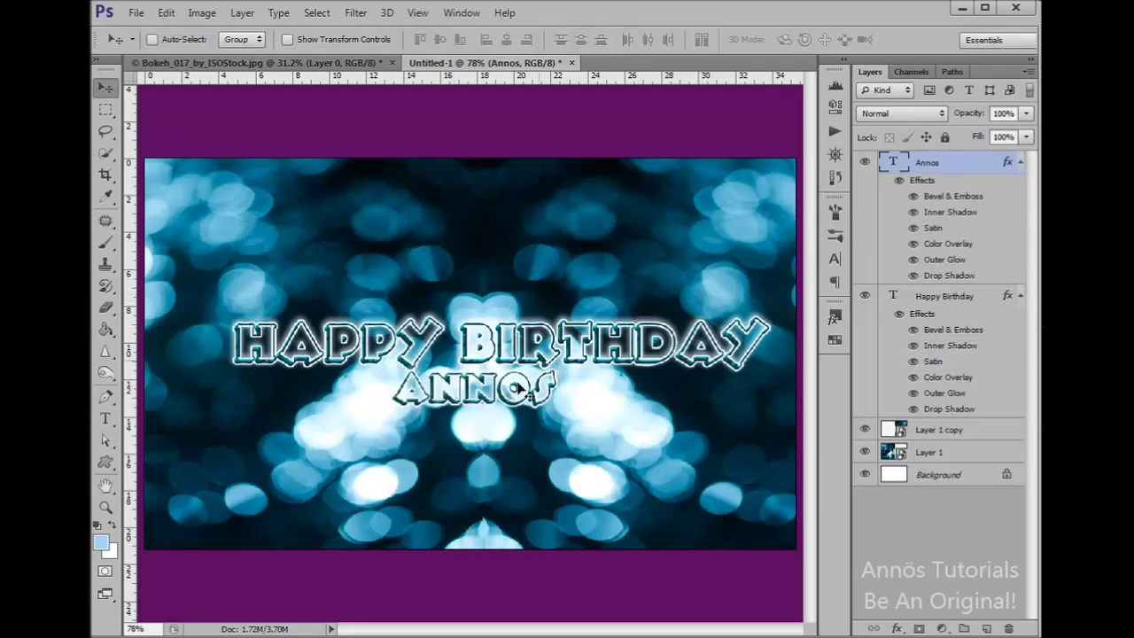
{"action": "left_click_drag", "start_coordinate": [508, 392], "coordinate": [510, 403]}
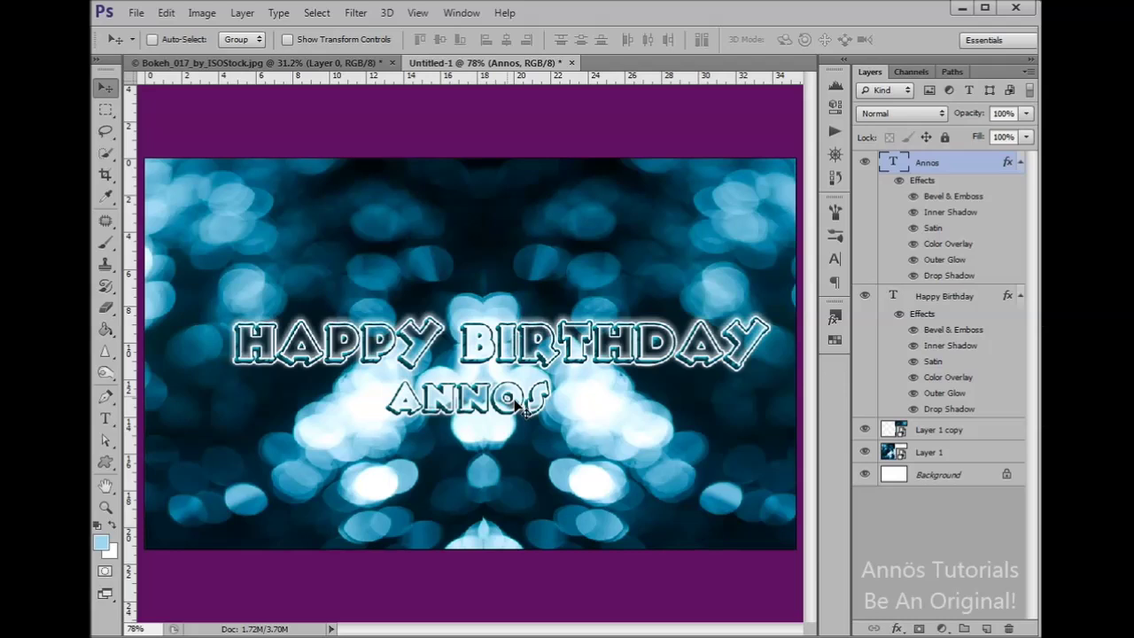
{"action": "left_click_drag", "start_coordinate": [517, 403], "coordinate": [521, 394]}
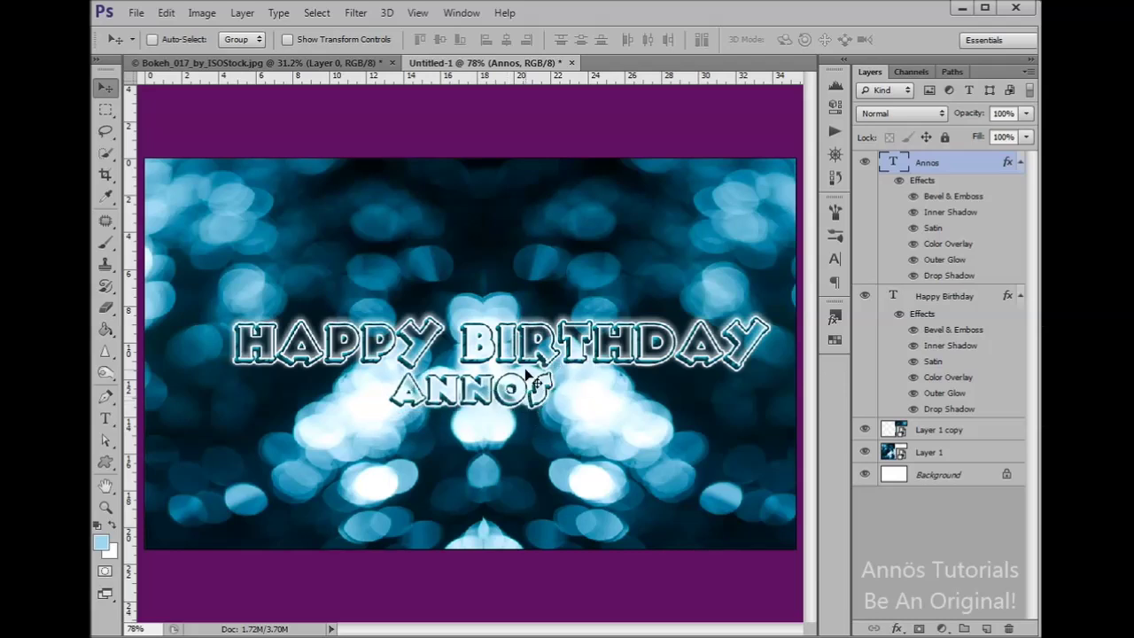